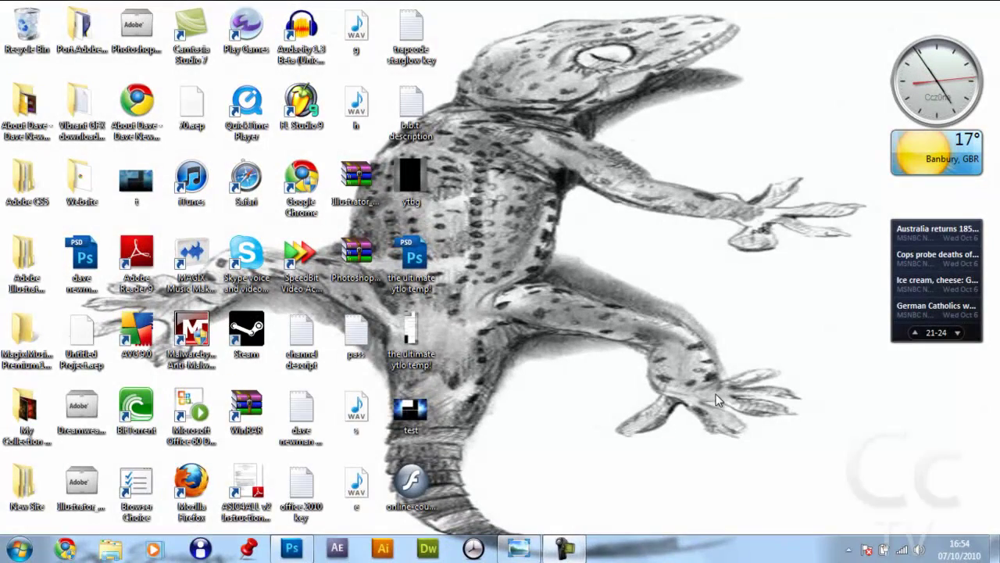
After viewing the bokeh example image, create a new white 1336 × 768 px, 72 ppi document.
click(518, 548)
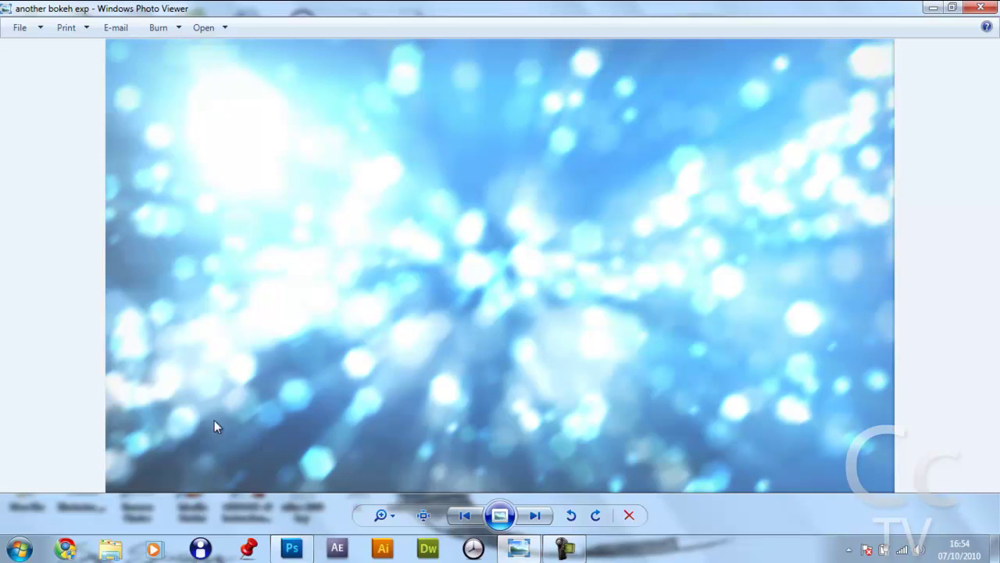
click(981, 7)
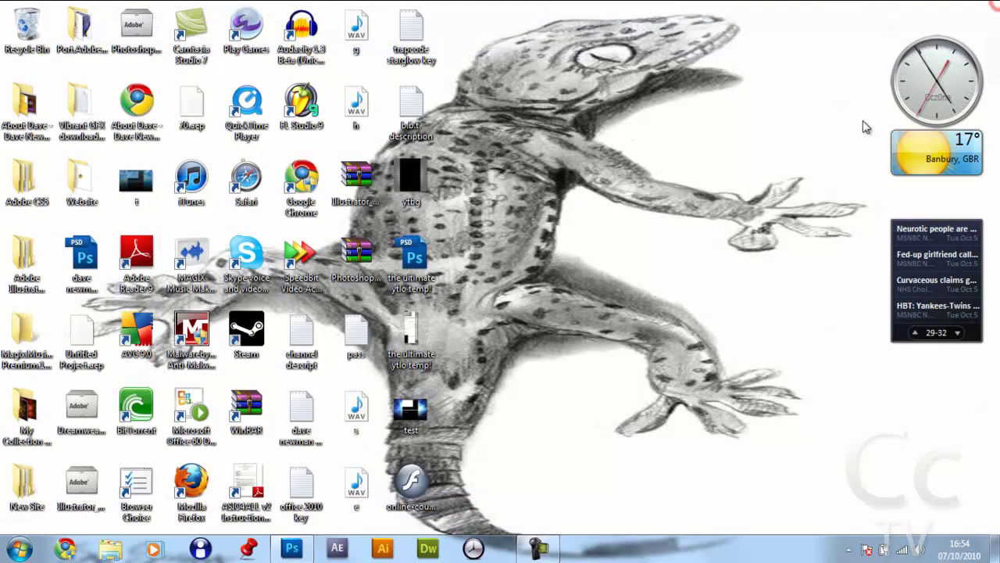
click(301, 547)
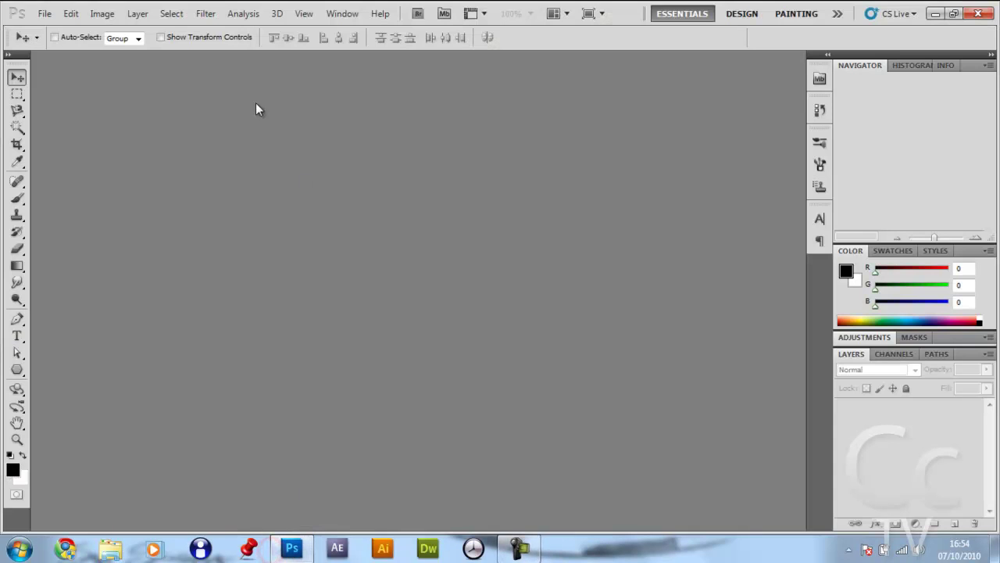
click(47, 14)
click(60, 31)
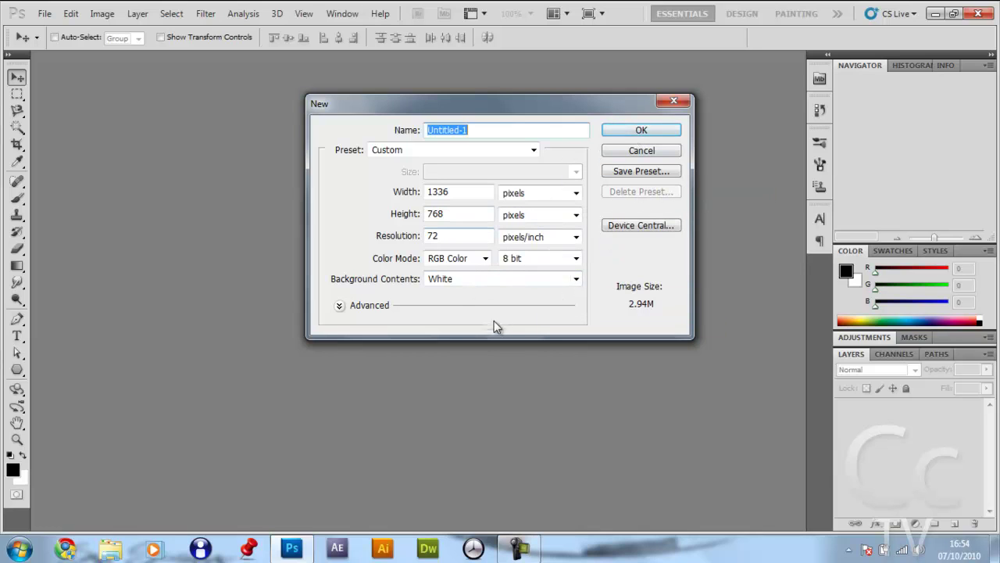
click(637, 133)
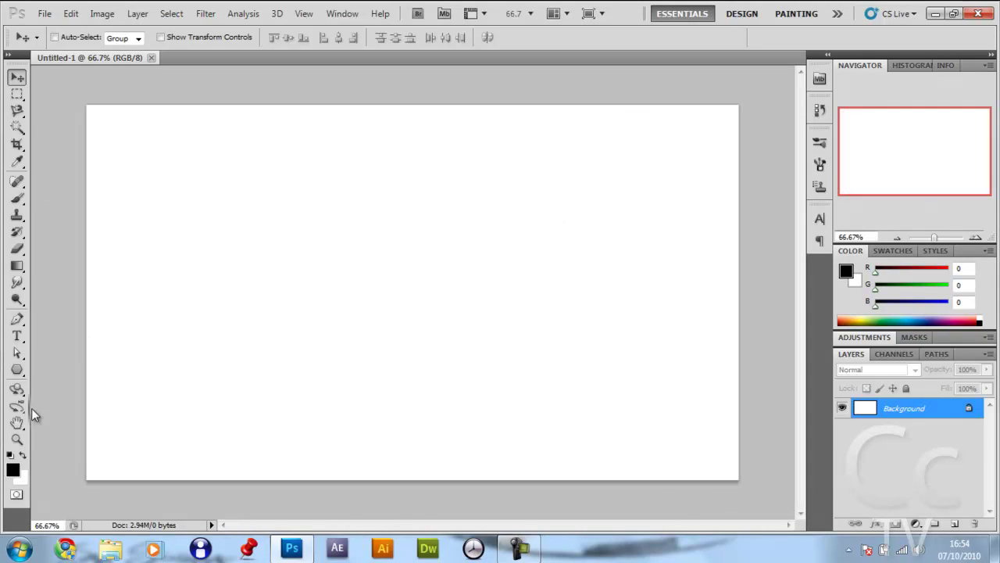
Add a new empty layer, hide the white Background and select the Polygon Tool.
double_click(841, 408)
click(959, 525)
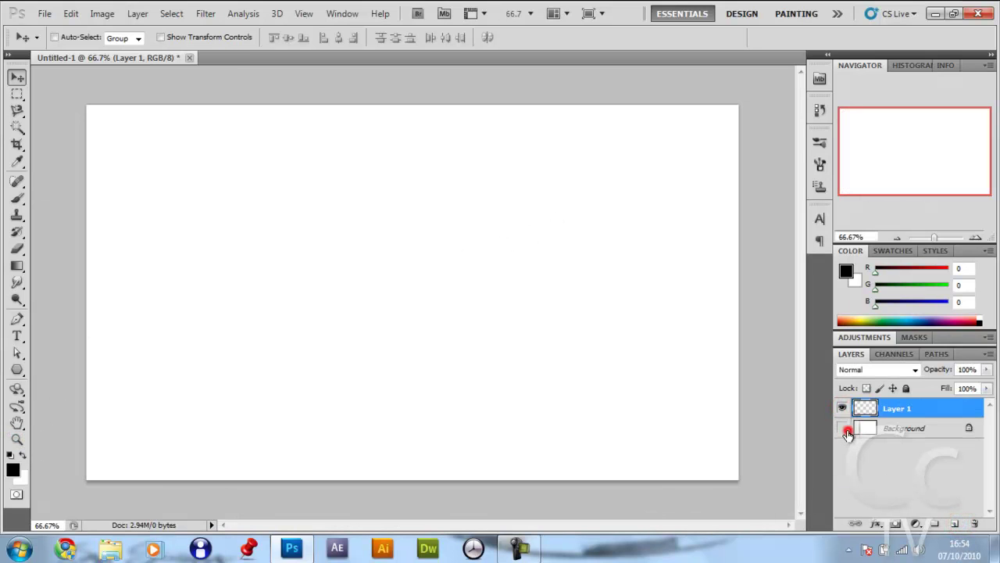
click(843, 427)
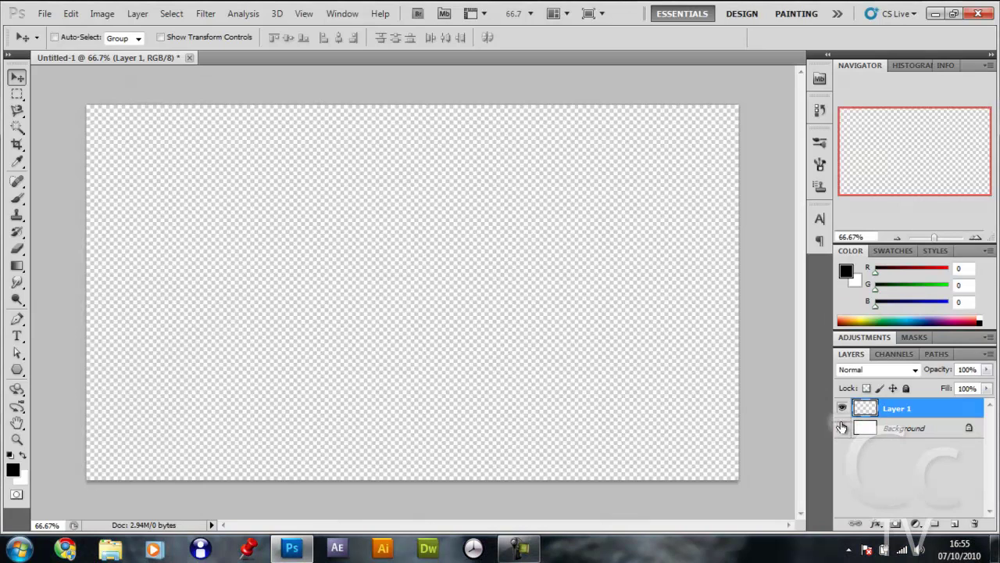
click(17, 369)
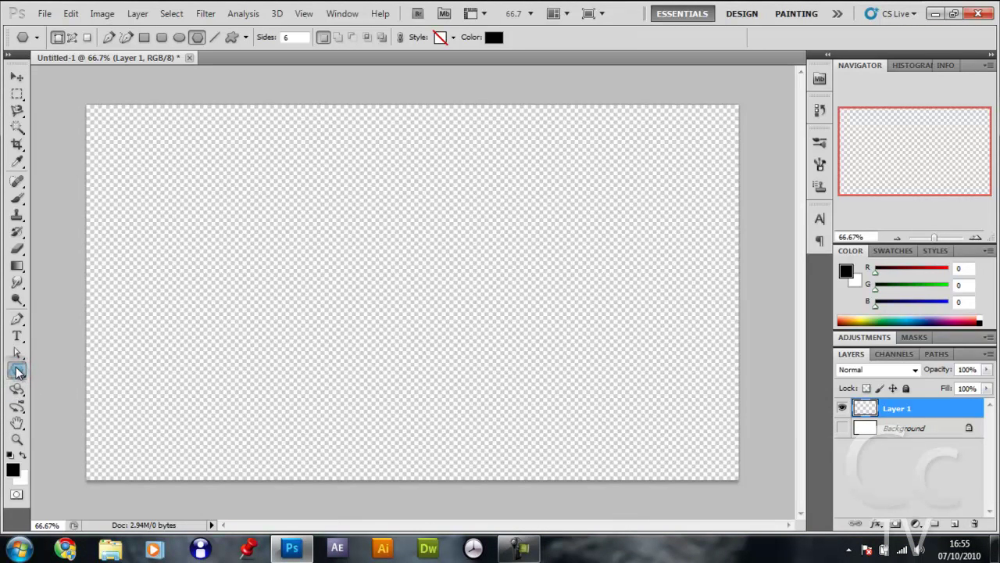
click(17, 370)
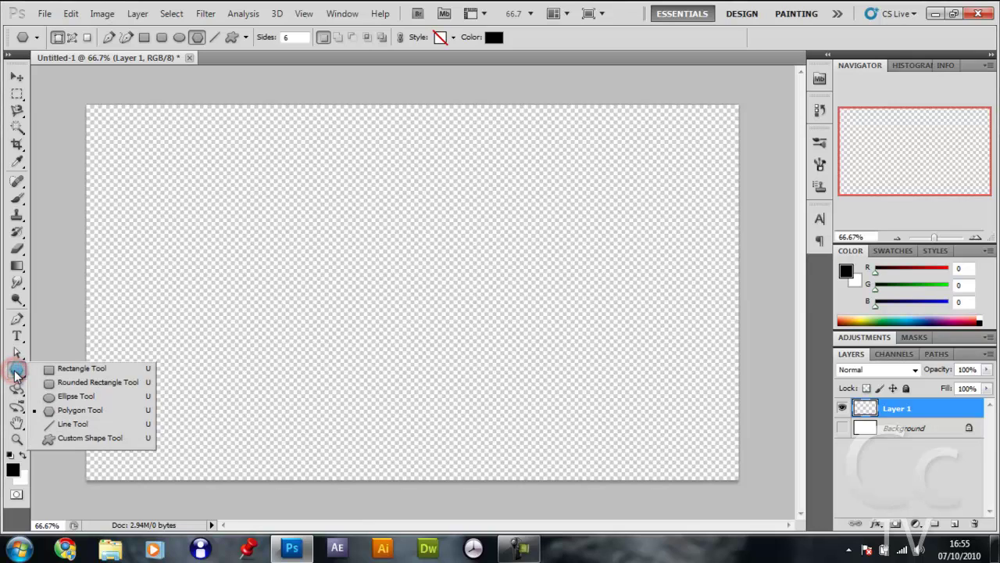
click(76, 409)
Try 5-sided and 8-sided test polygons on the canvas, undoing each one.
click(294, 38)
drag(294, 38, 284, 39)
text(5)
drag(366, 224, 482, 277)
key(ctrl+z)
drag(295, 37, 266, 40)
text(8)
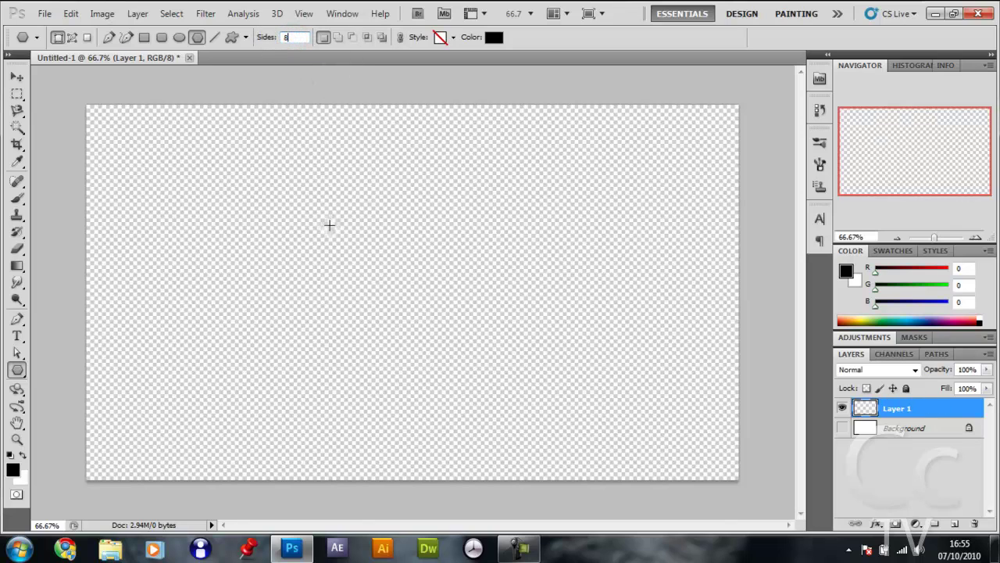
drag(328, 224, 440, 232)
key(ctrl+z)
Set polygon Sides to 6 and draw a solid black hexagon on the canvas.
drag(291, 38, 252, 40)
text(6)
drag(318, 247, 403, 248)
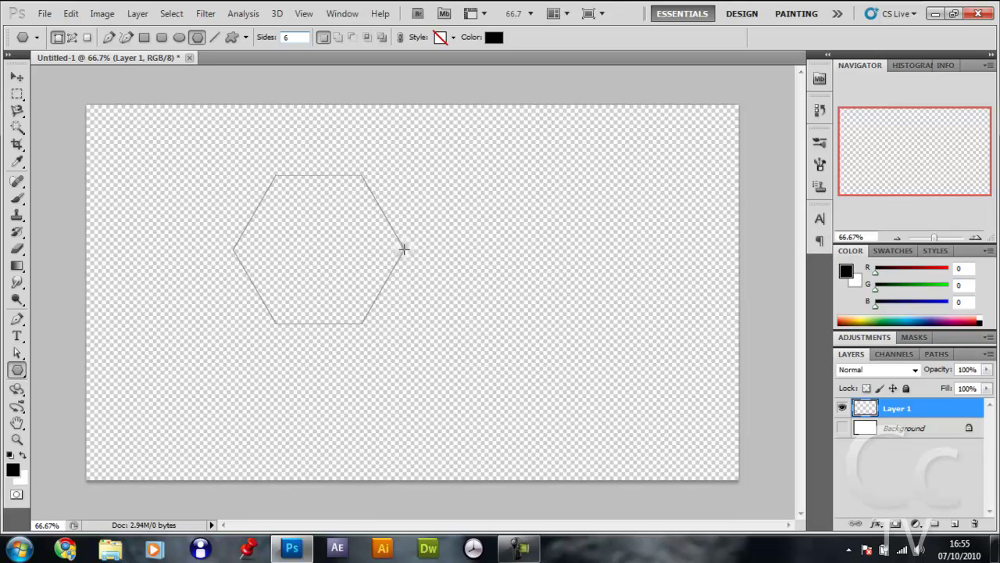
drag(403, 248, 404, 248)
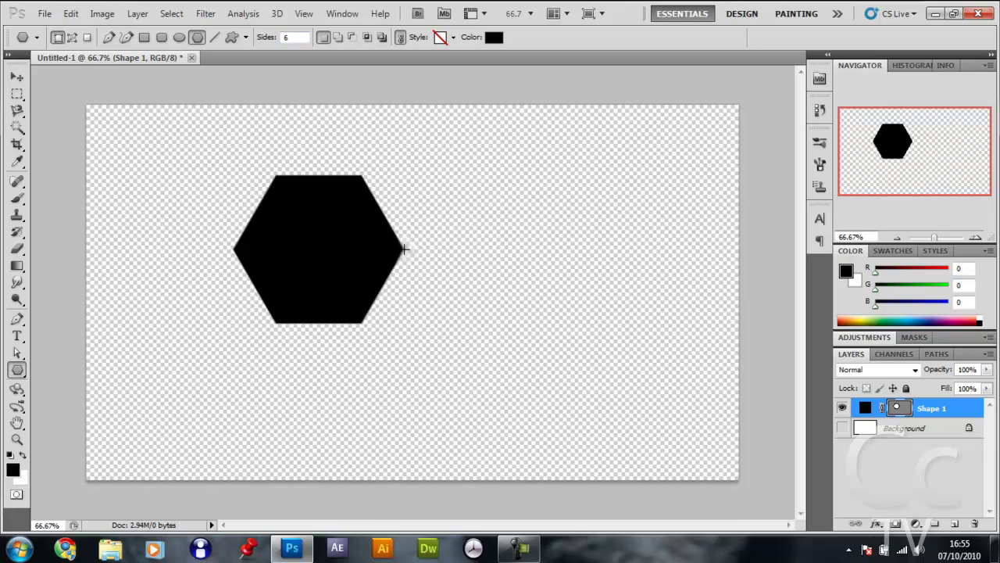
Rasterize the hexagon shape layer and set its Fill to 50%.
right_click(952, 415)
click(929, 175)
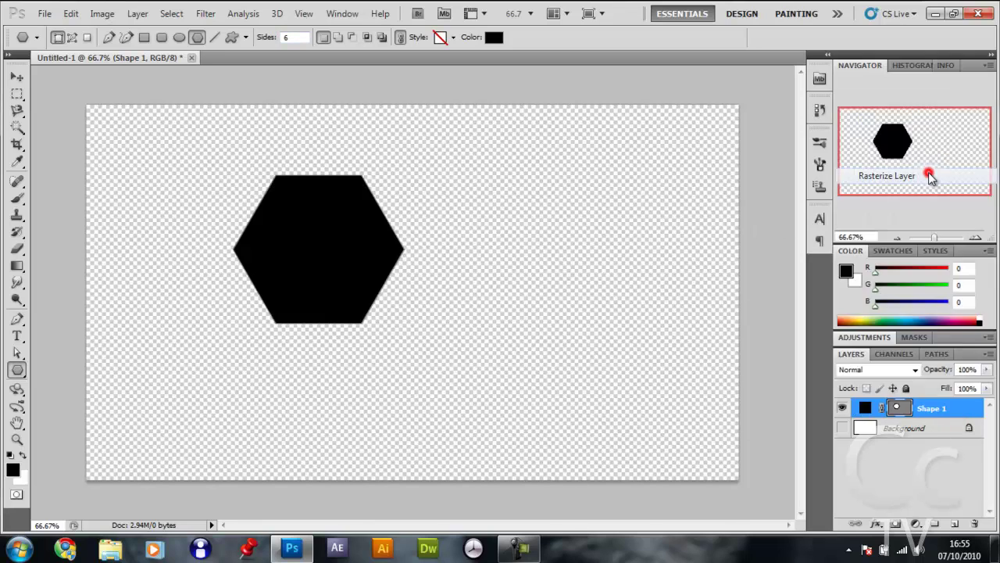
click(973, 388)
text(50)
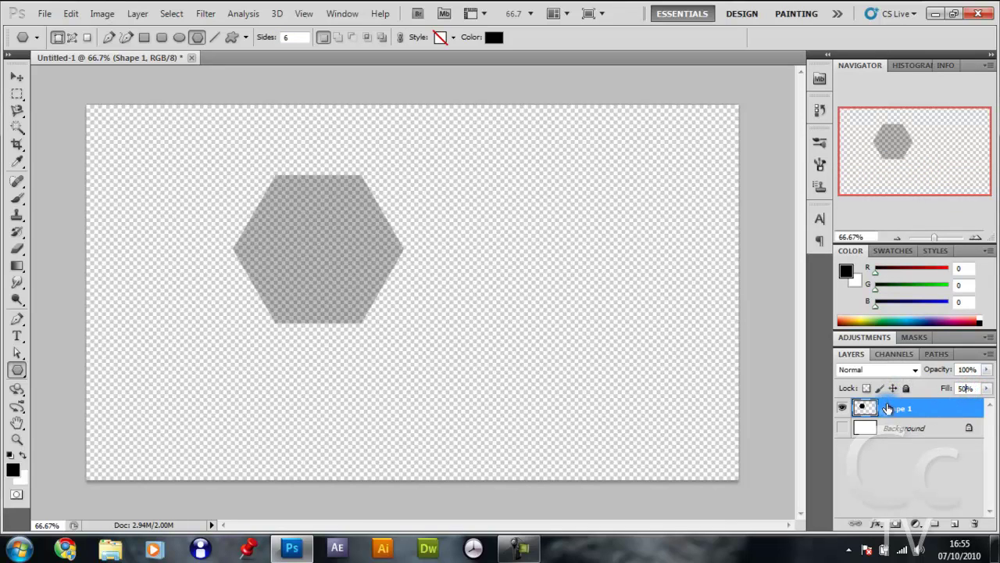
double_click(887, 408)
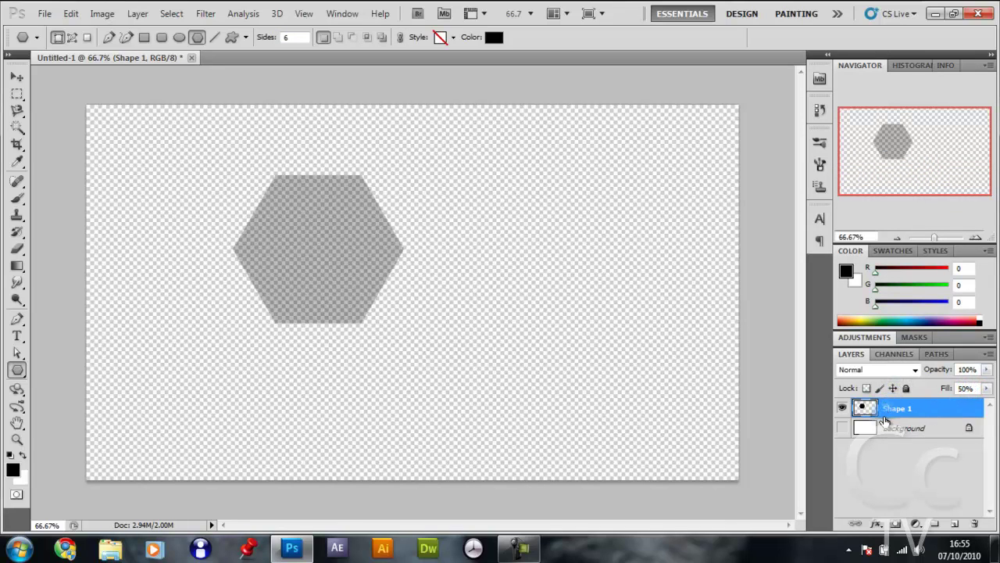
Add a 5 px Stroke layer style to the hexagon.
double_click(952, 416)
click(599, 452)
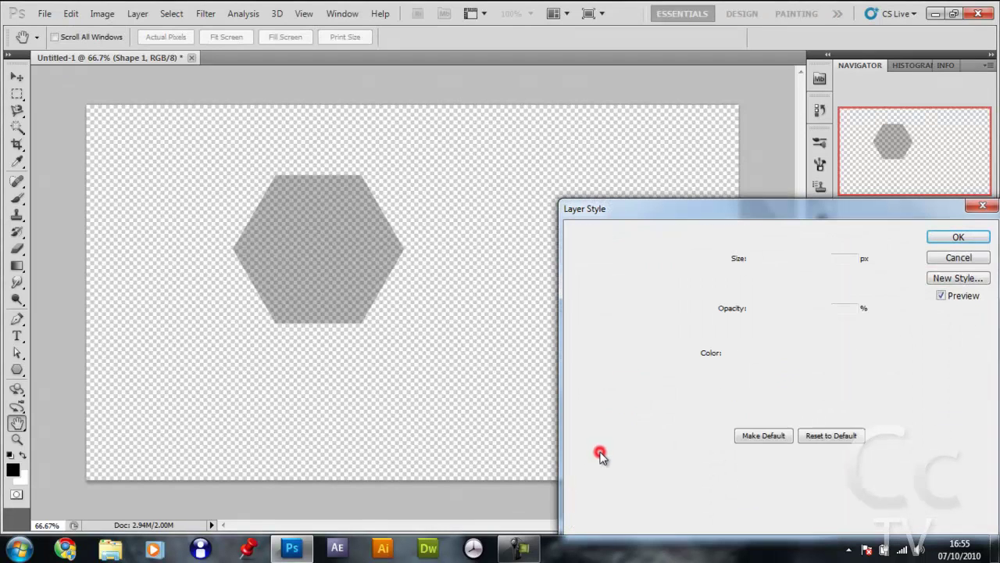
click(842, 260)
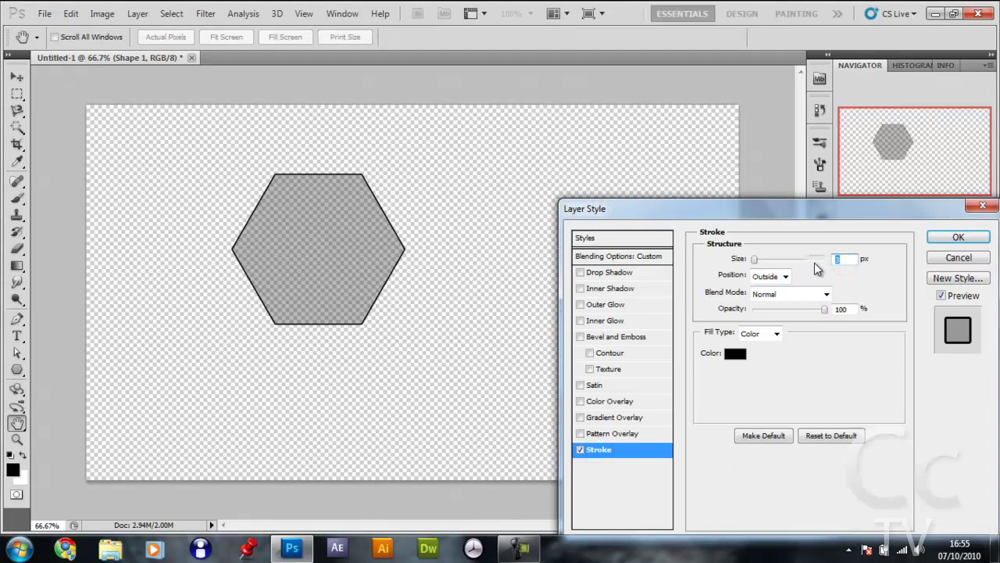
text(5)
click(943, 240)
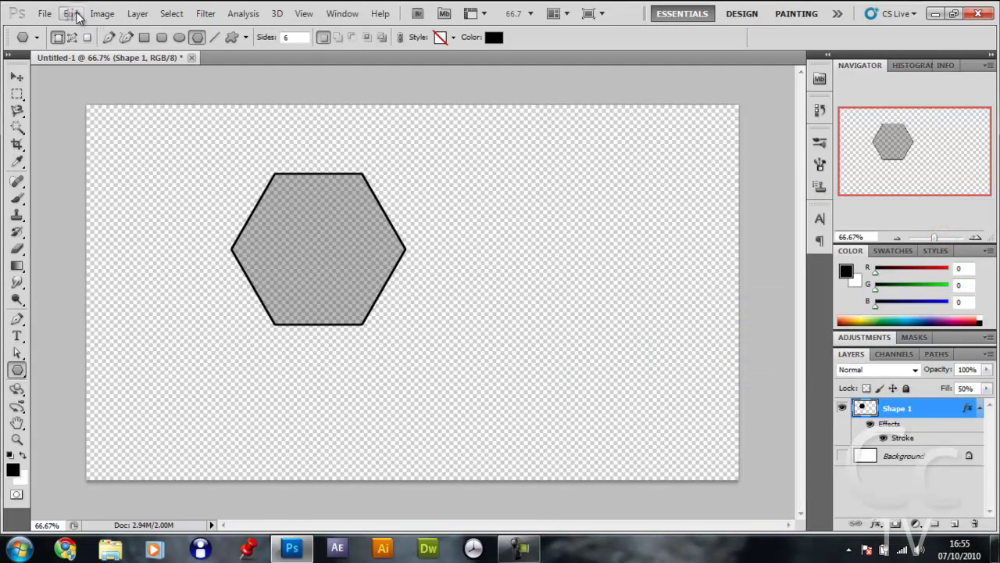
Define the hexagon as brush preset 'Hexagon Style Bokeh', then remove the hexagon layer.
click(79, 15)
click(167, 344)
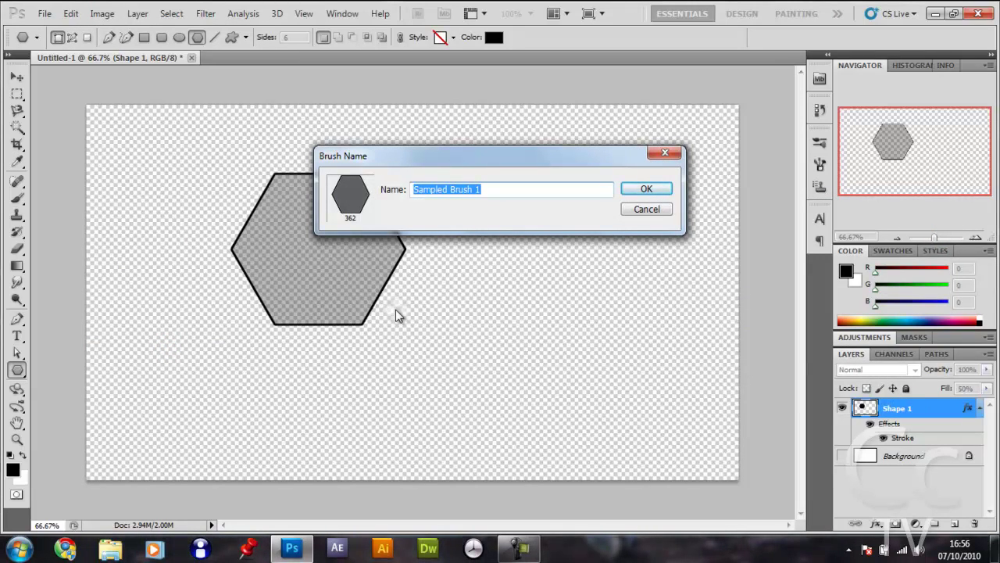
text(Bo)
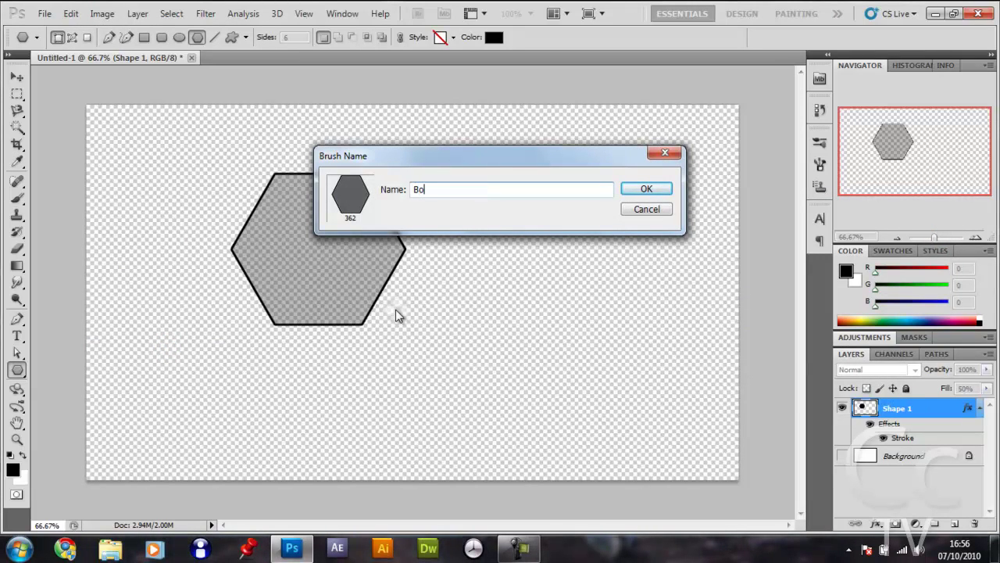
key(BackSpace)
key(BackSpace)
text(Hexagon Style Bokeh)
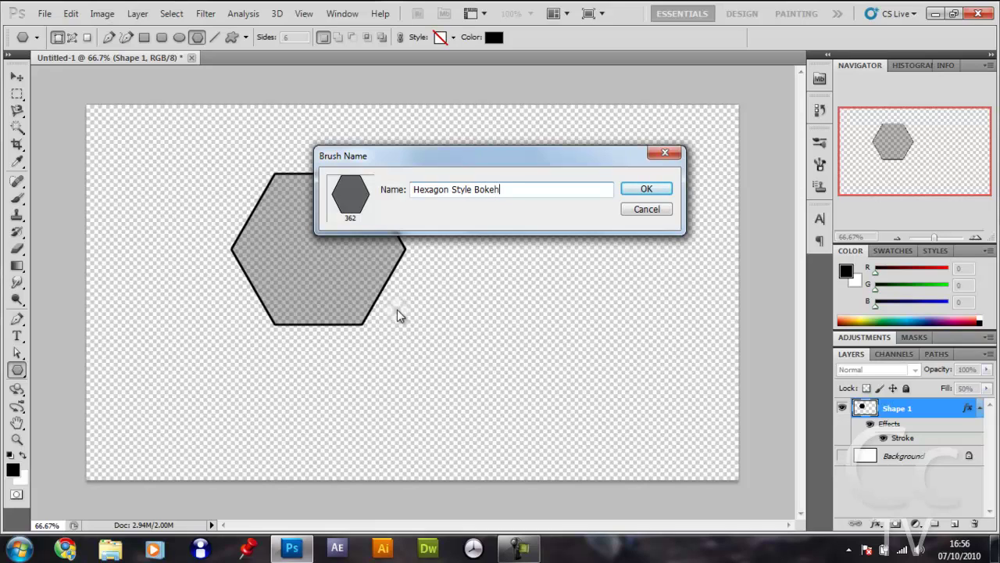
click(658, 190)
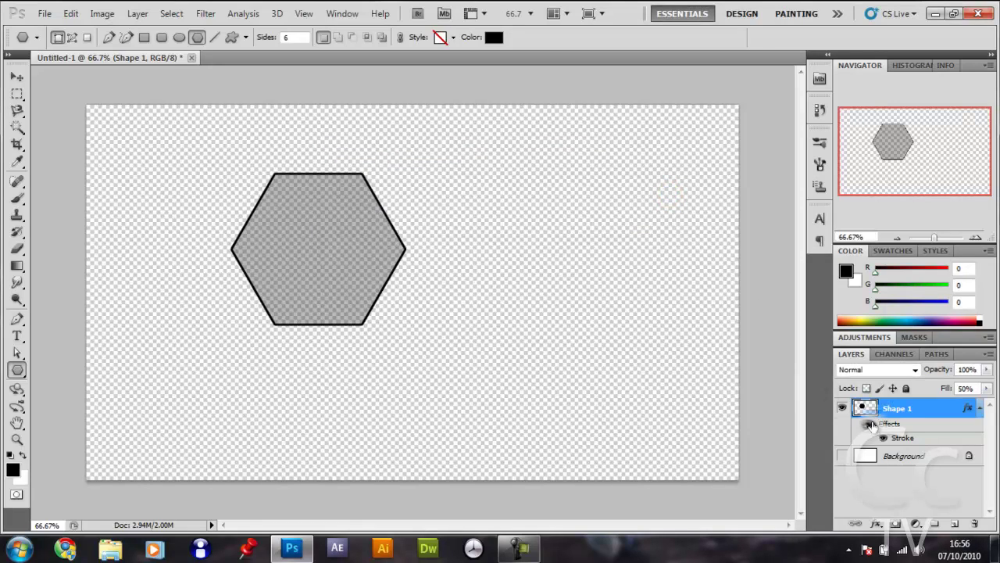
key(ctrl+alt+z)
key(ctrl+alt+z)
key(ctrl+alt+z)
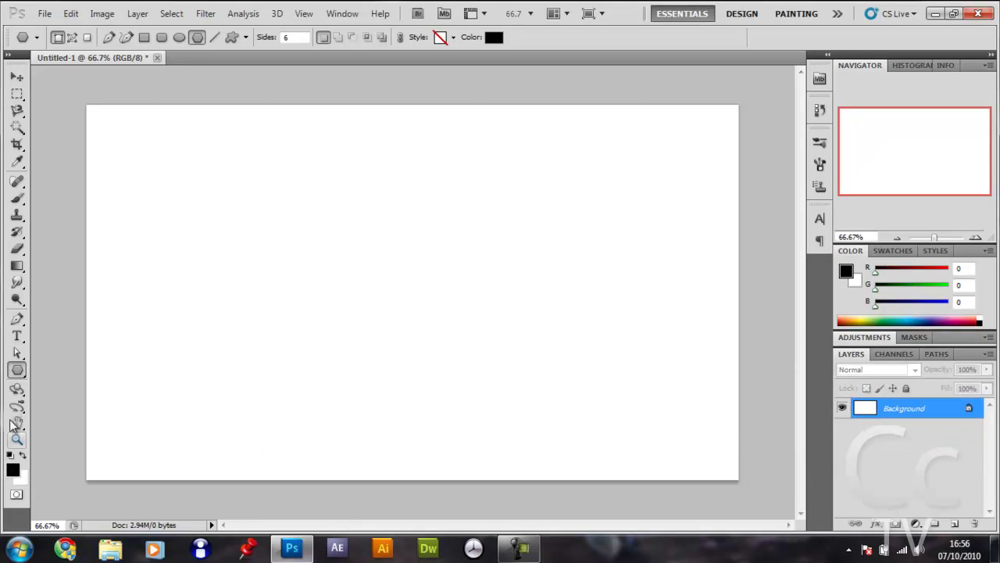
Set up a Gradient tool gradient from dark blue to light blue.
click(17, 265)
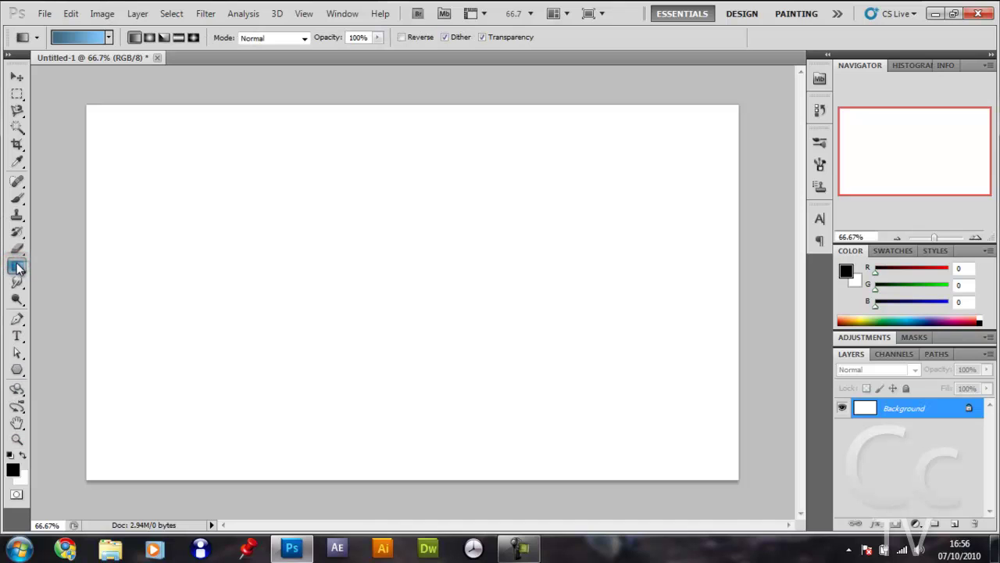
click(71, 38)
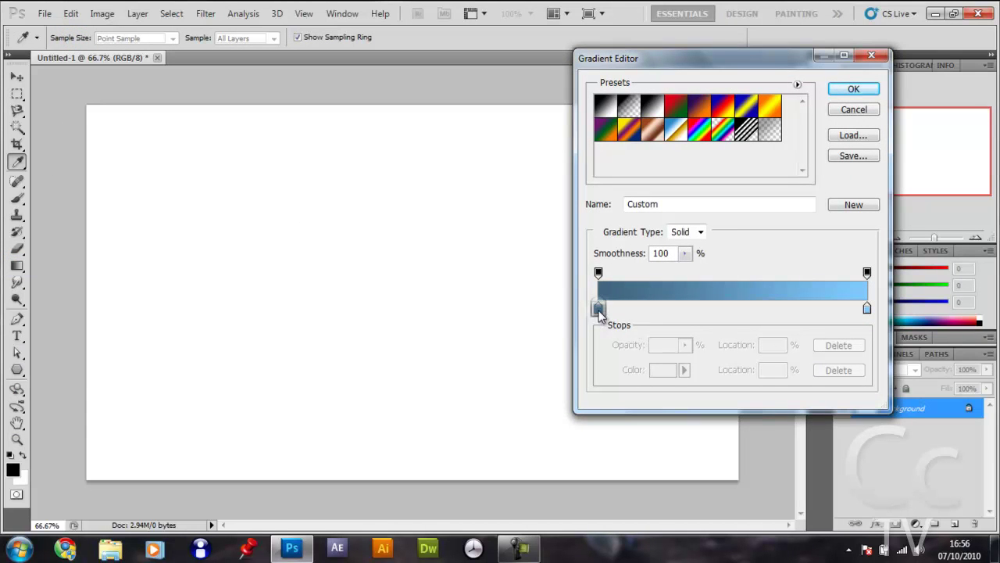
double_click(598, 308)
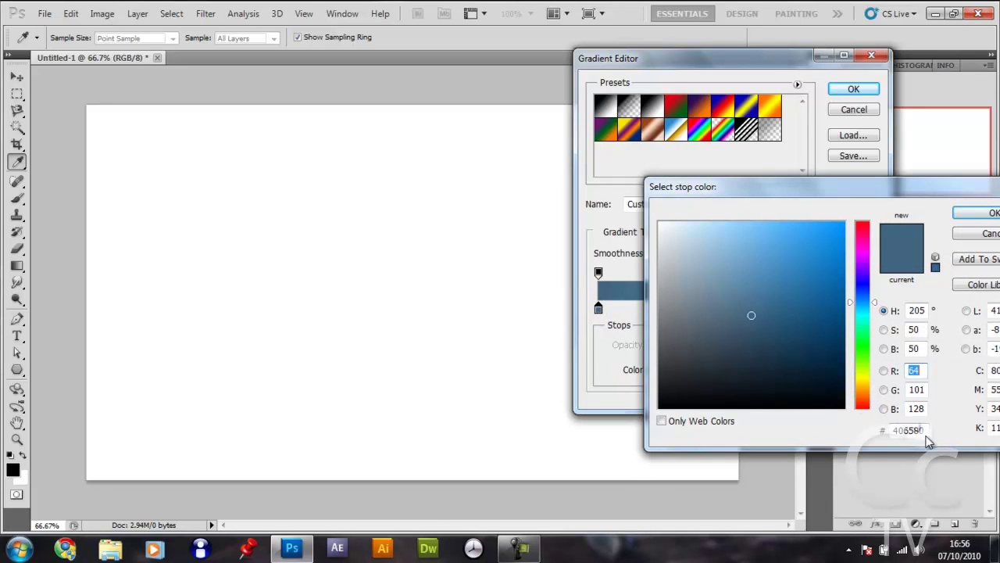
click(981, 233)
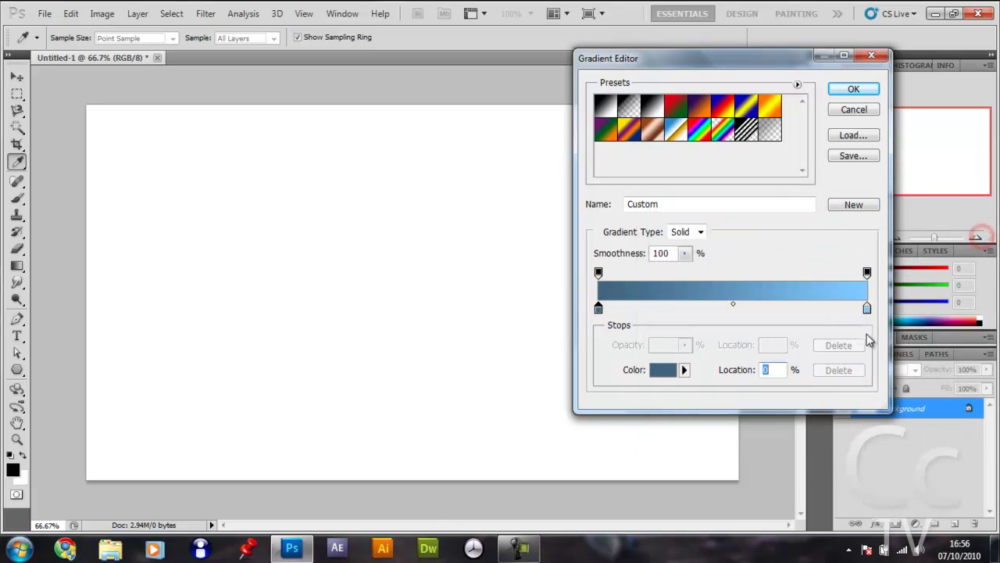
double_click(865, 311)
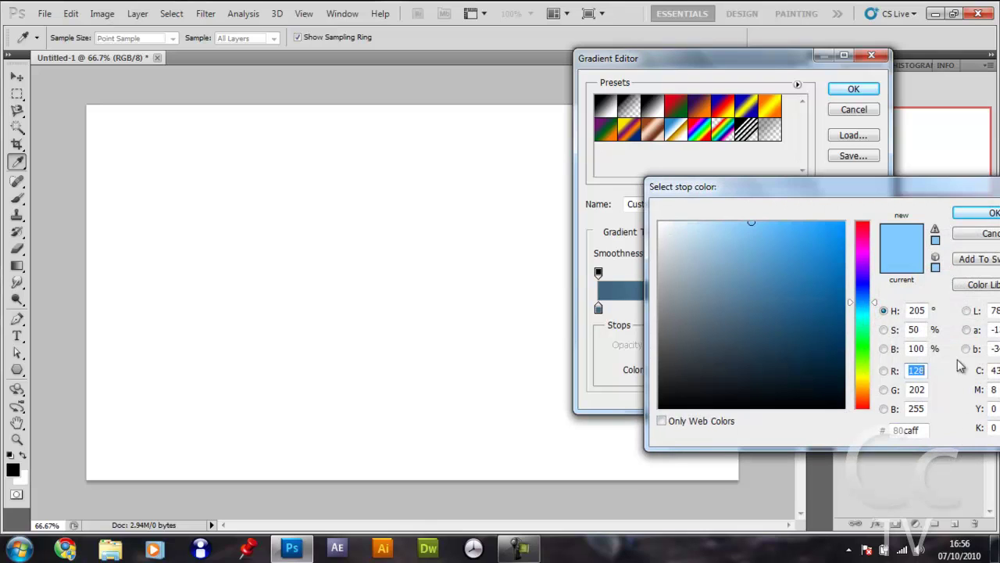
click(981, 233)
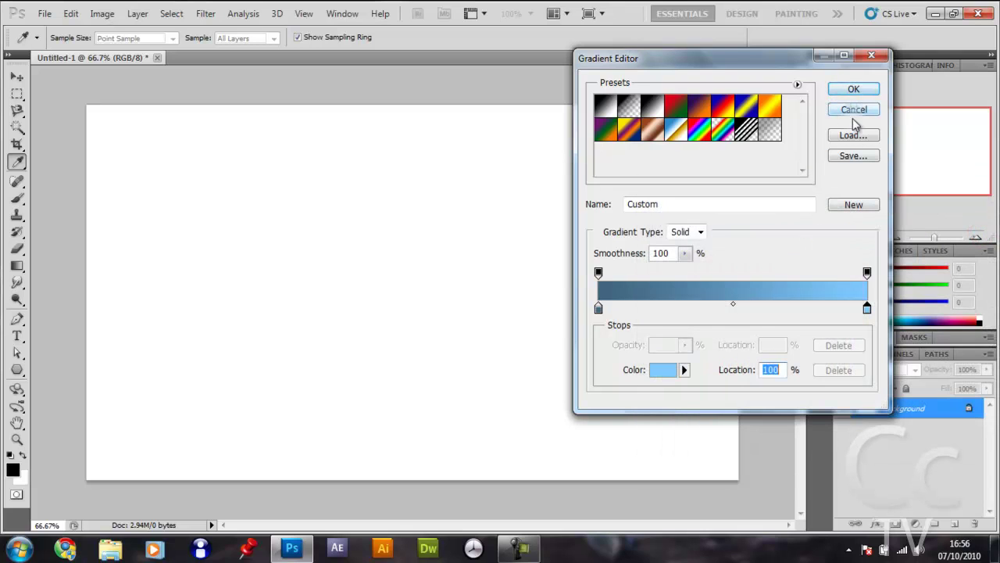
click(851, 111)
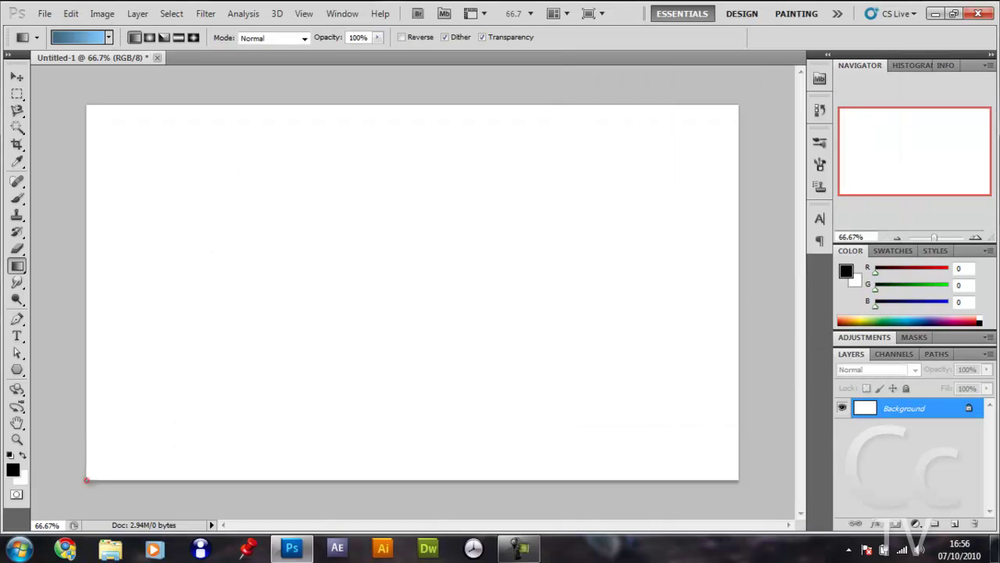
Drag the gradient from the canvas's bottom-left corner to its top-right corner.
click(87, 480)
drag(87, 480, 737, 106)
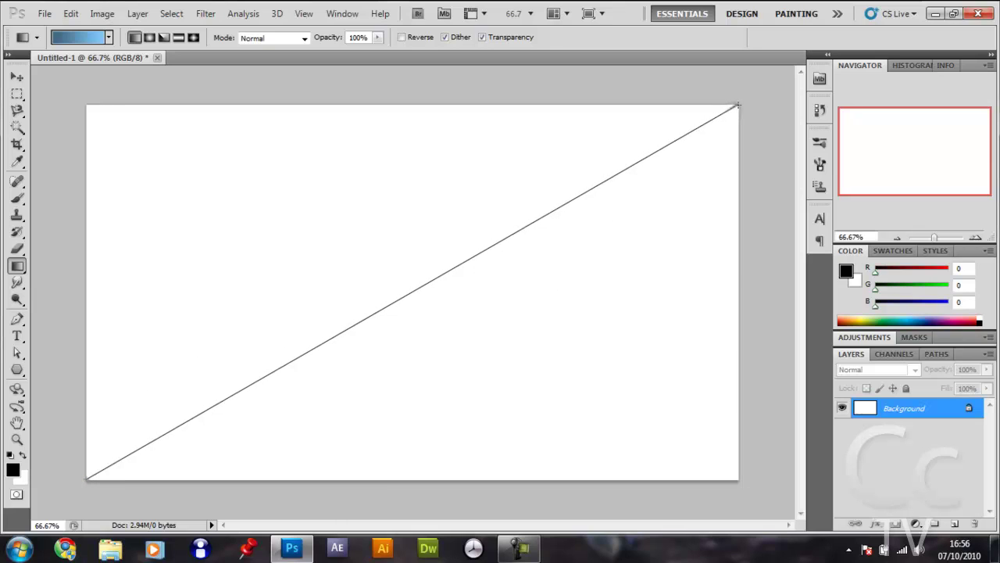
drag(738, 104, 737, 106)
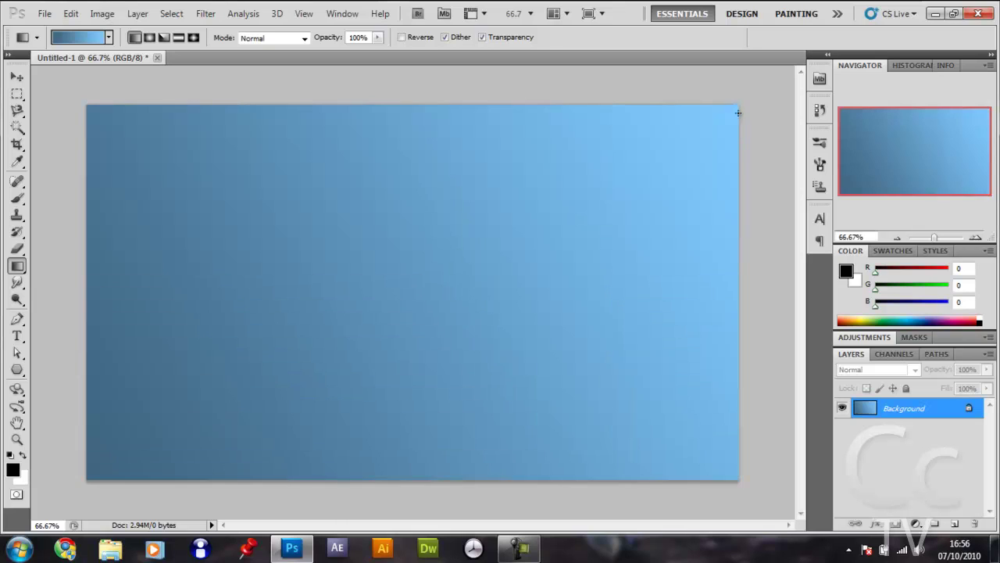
Add a new layer and select the Brush tool with the 362 px hexagon tip in white.
click(954, 524)
click(17, 200)
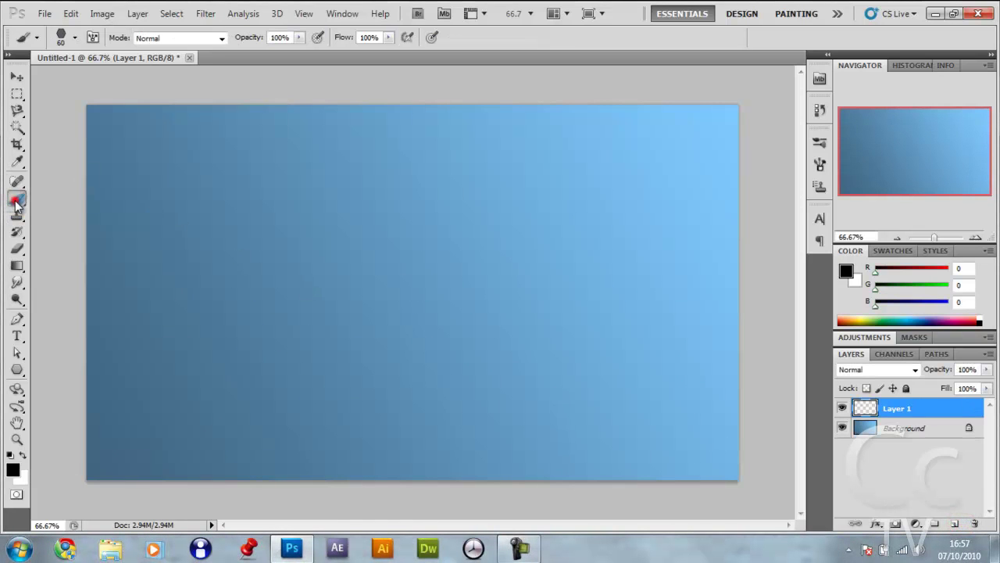
click(76, 38)
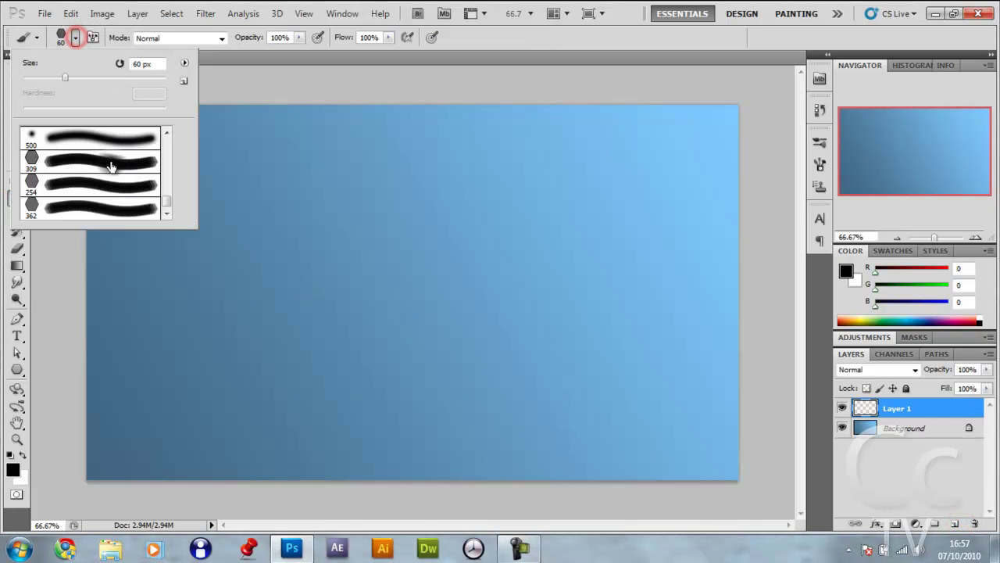
click(101, 206)
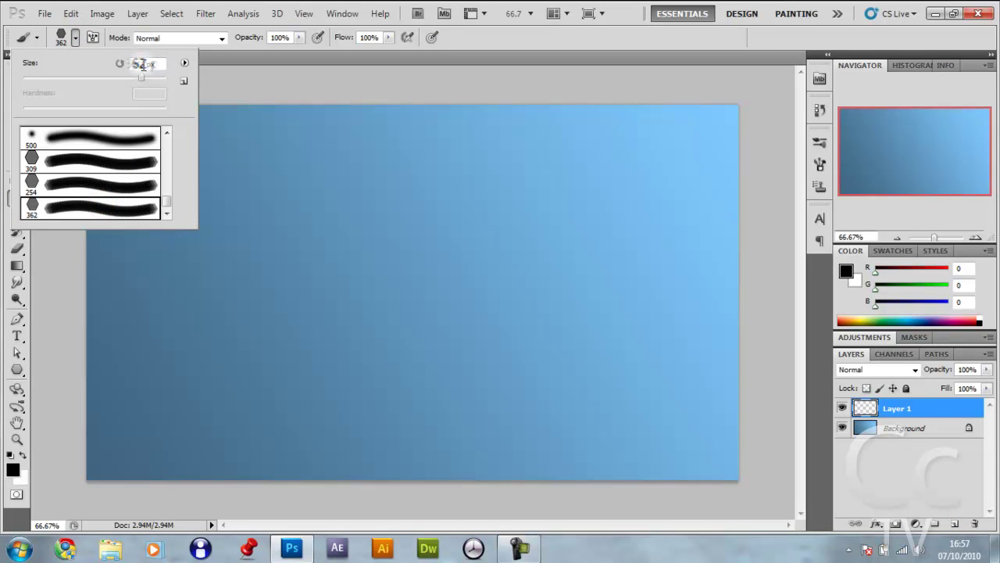
click(275, 6)
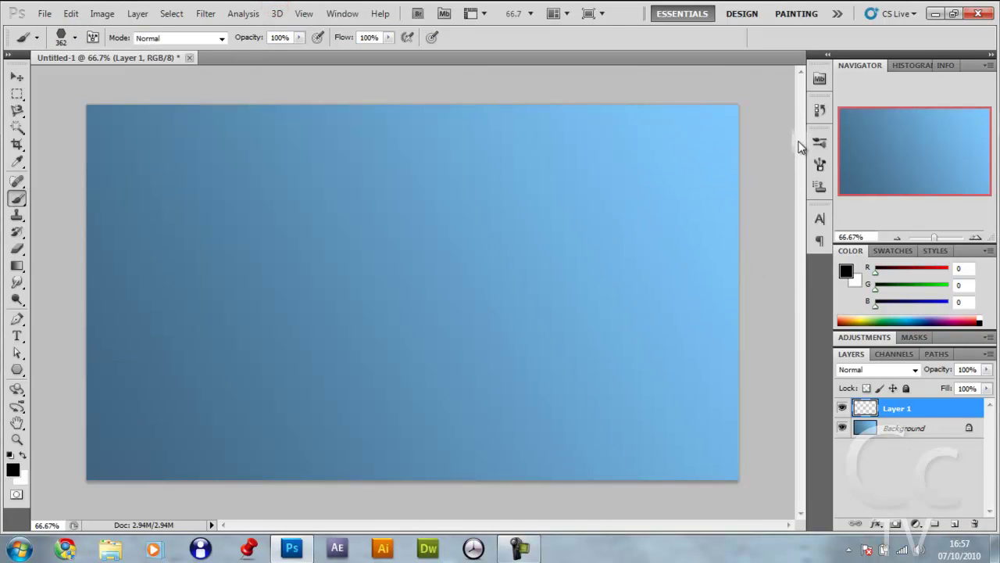
key(x)
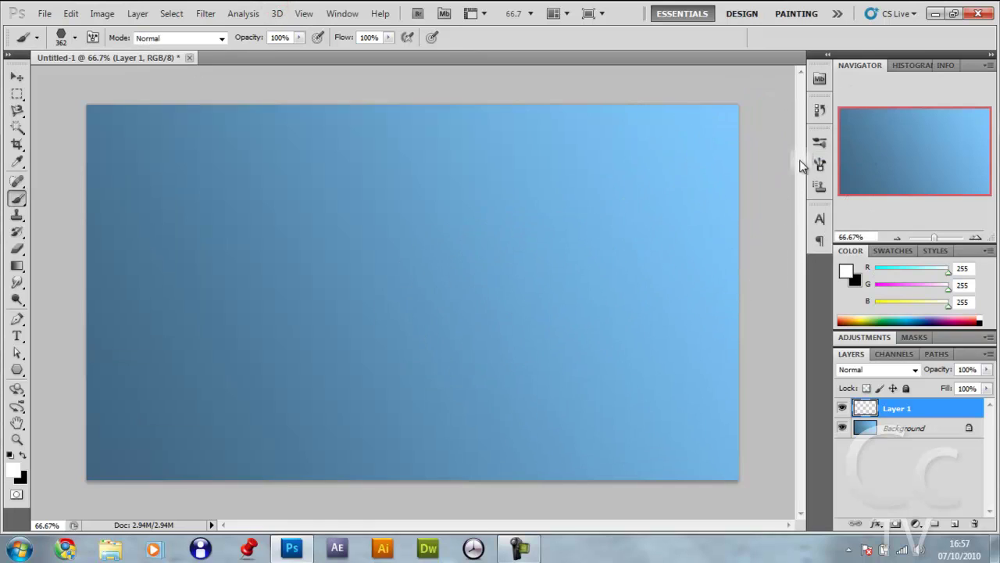
Open the Brush panel from the Window menu and set brush tip Spacing to 100%.
click(821, 168)
click(821, 168)
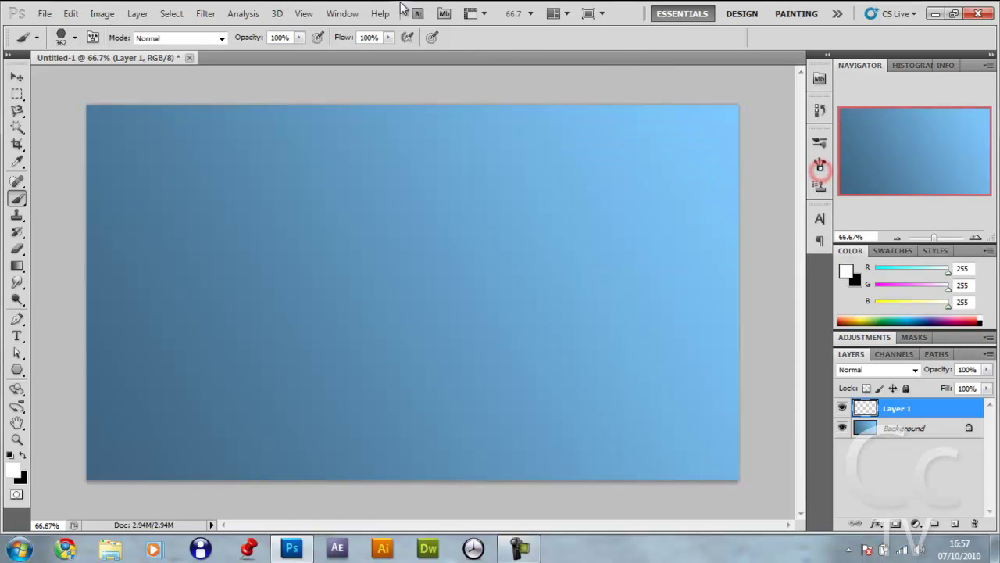
click(340, 15)
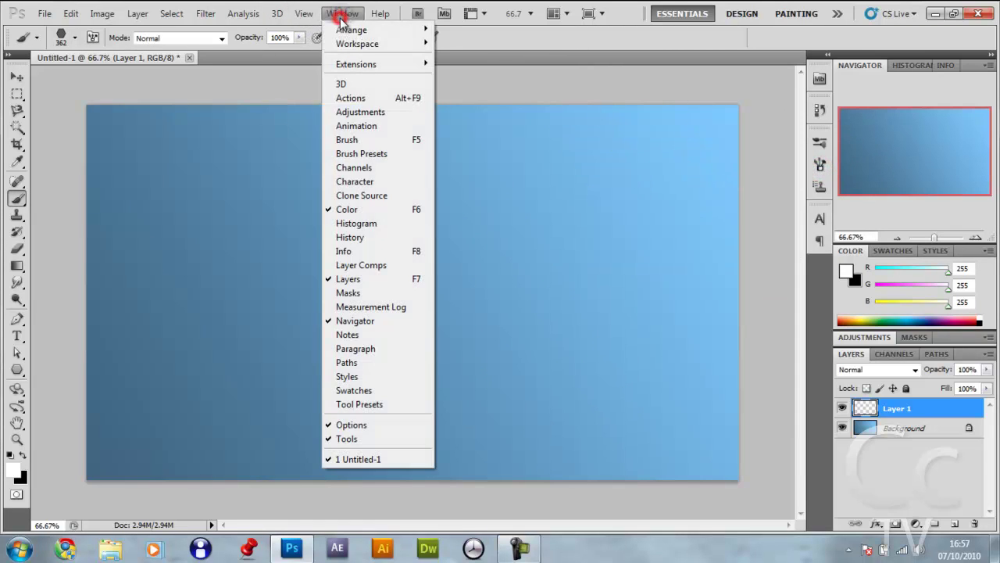
click(387, 140)
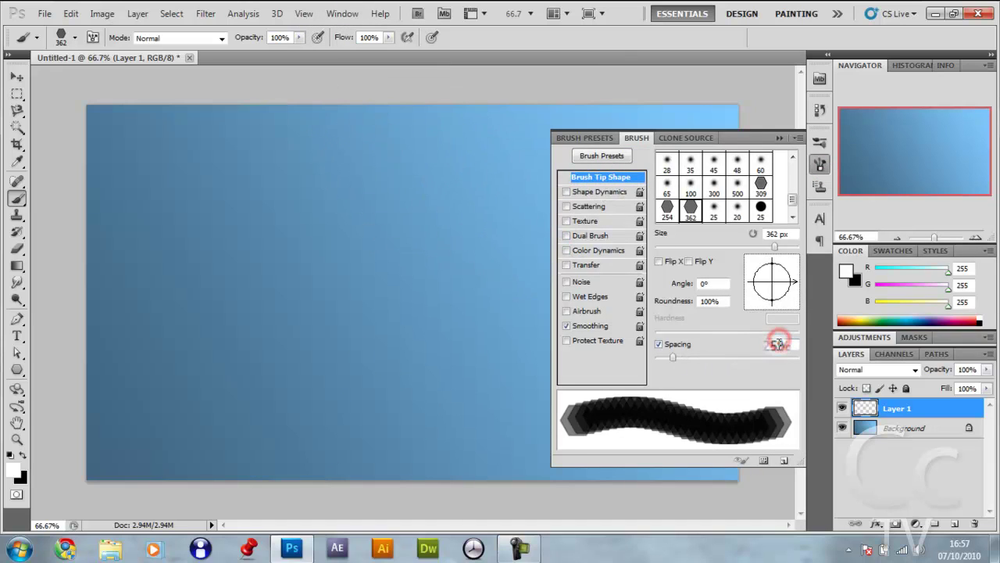
text(100)
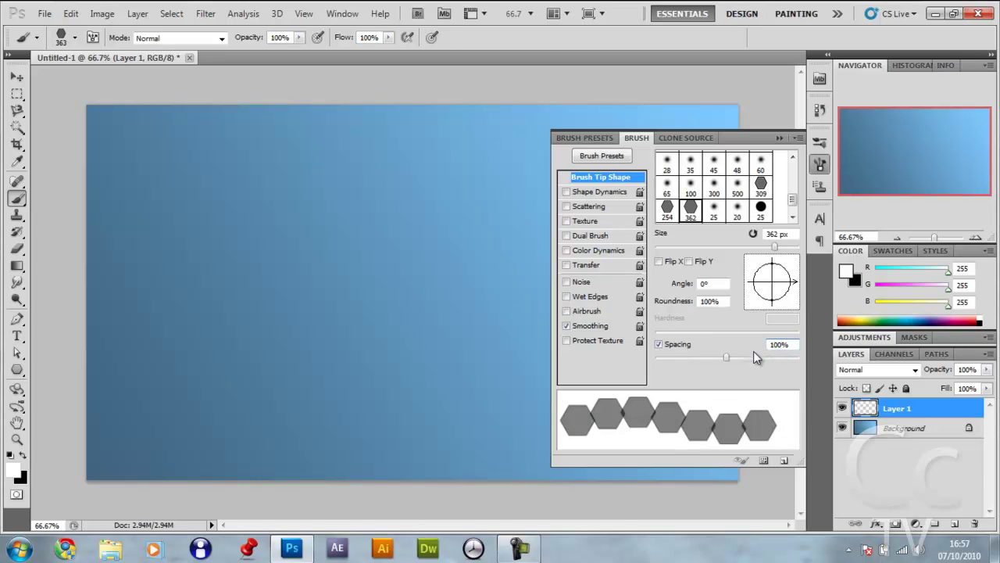
drag(728, 357, 790, 355)
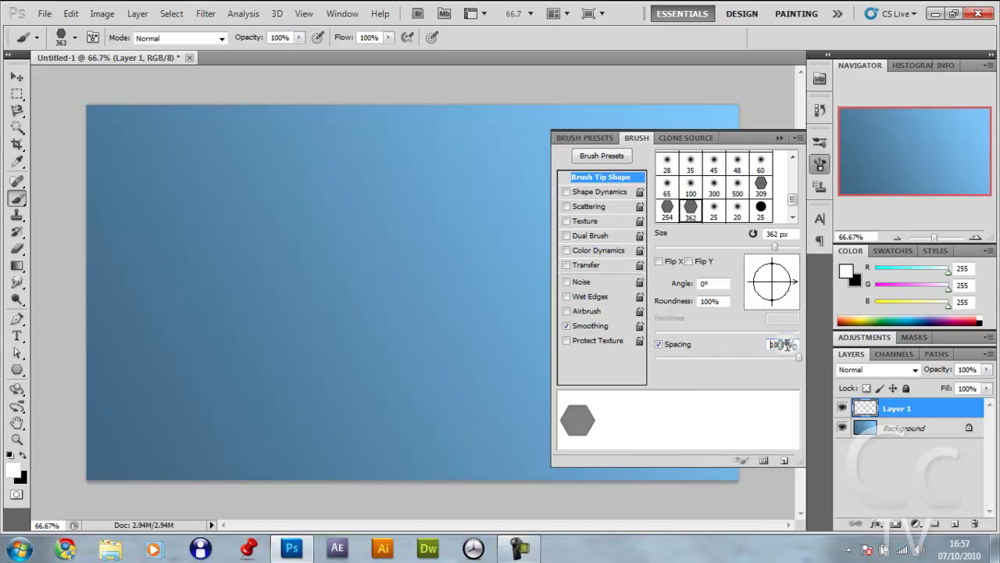
key(BackSpace)
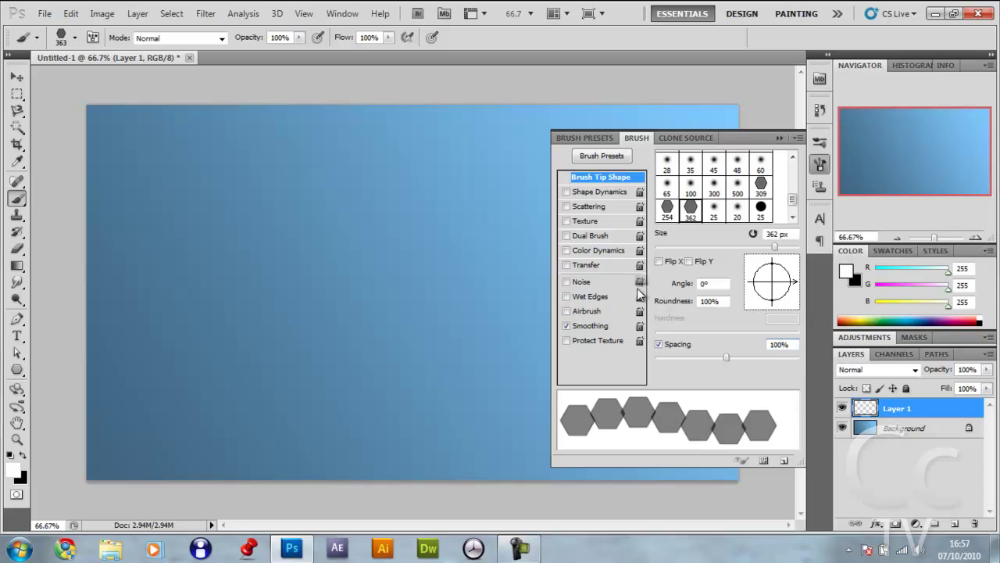
Enable Shape Dynamics, Scattering and Transfer, and set the brush size to 300 px.
click(588, 193)
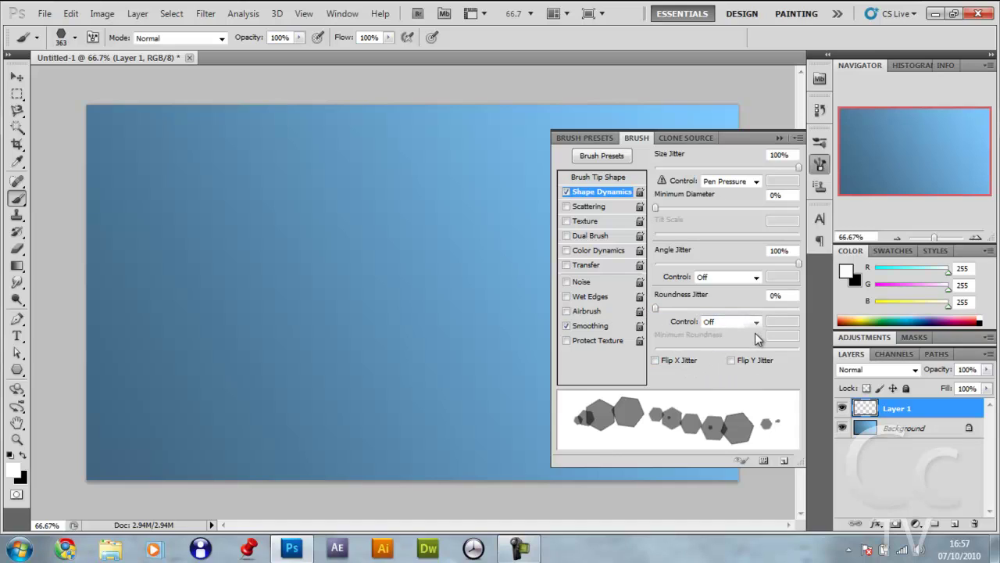
click(591, 208)
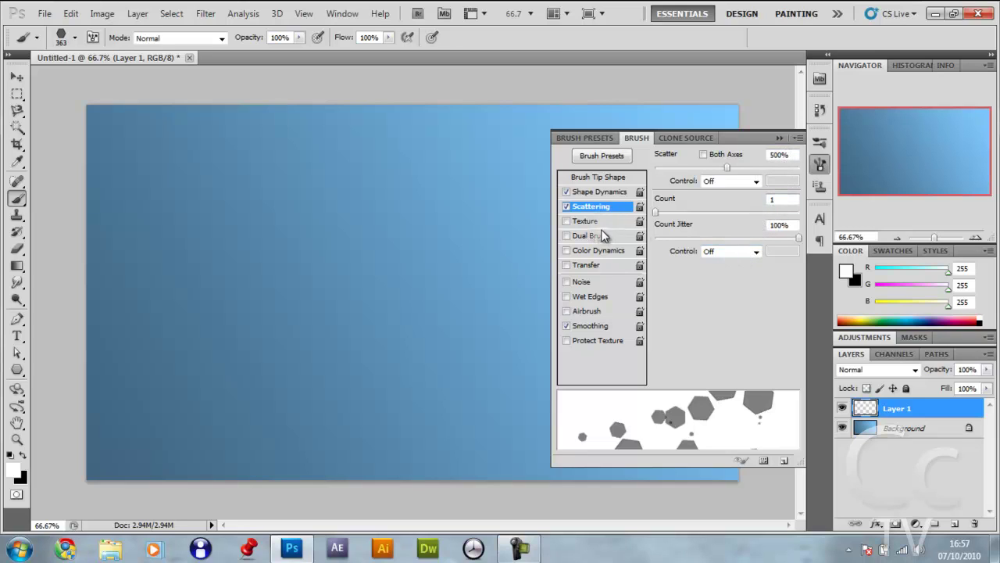
click(599, 266)
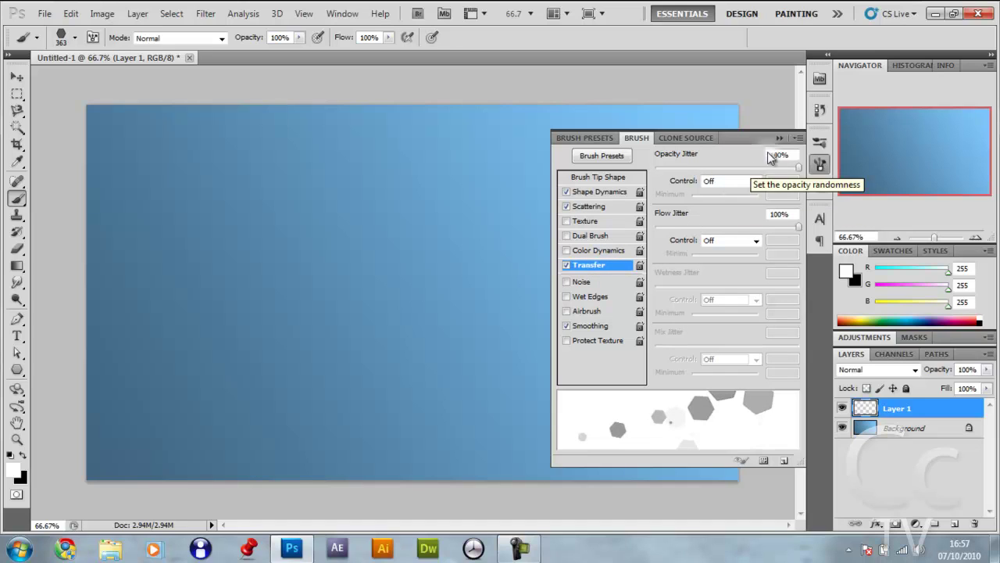
click(626, 179)
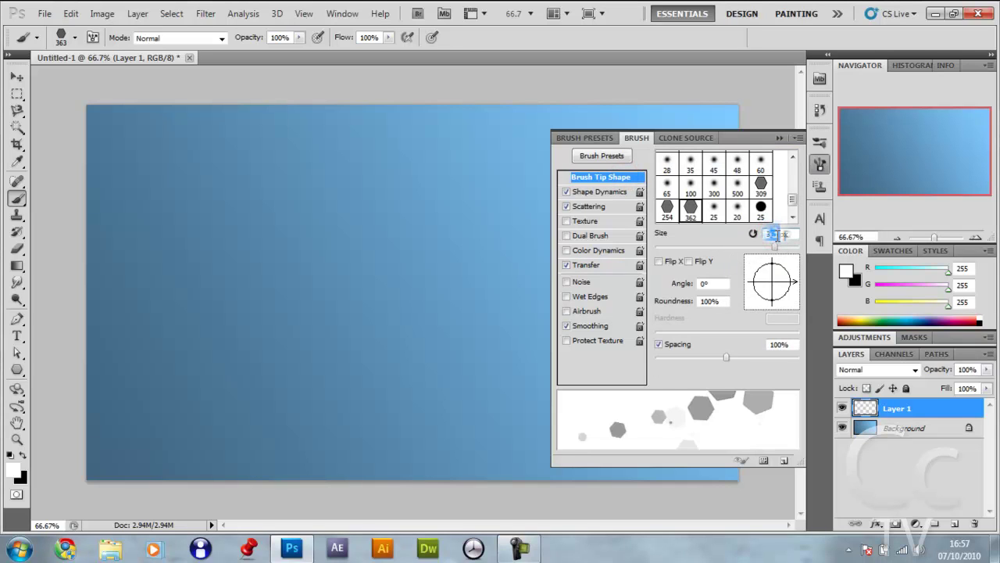
text(300)
key(Return)
click(779, 138)
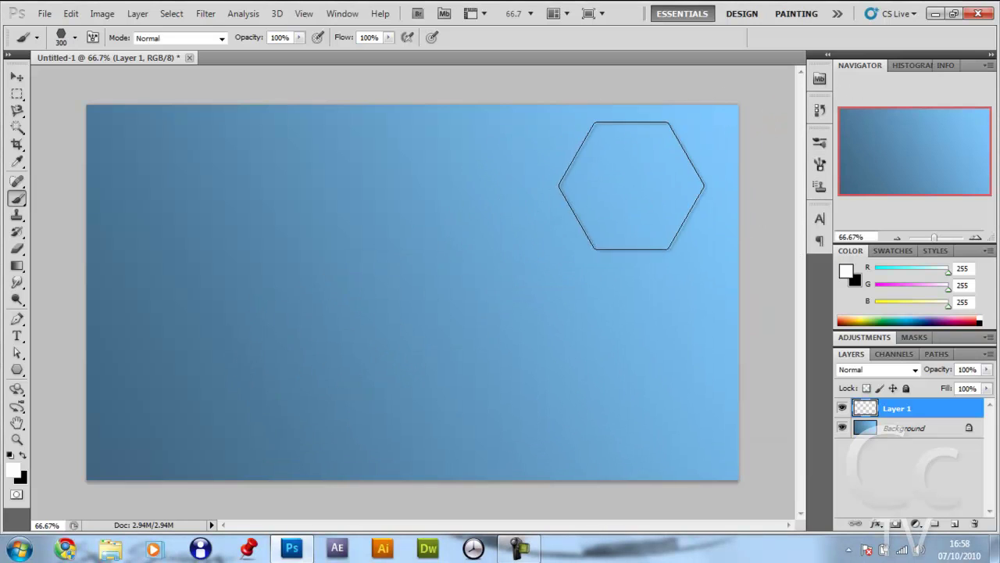
Paint hexagon bokeh dabs across the canvas, including the top-right, left edge and top.
key(x)
key(x)
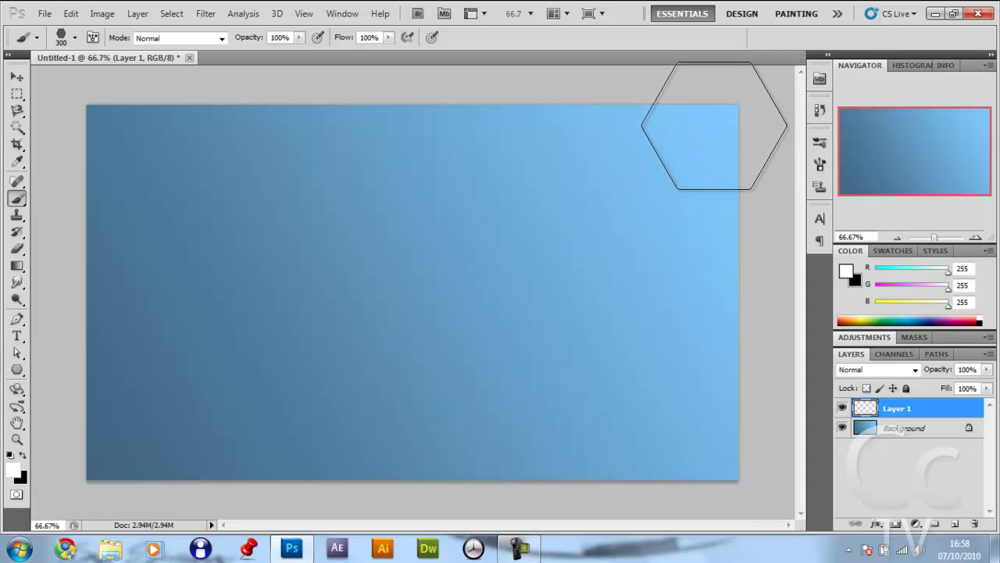
click(713, 125)
mouse_move(426, 307)
mouse_down()
mouse_move(295, 379)
mouse_move(5, 501)
mouse_move(463, 311)
mouse_move(668, 171)
mouse_move(799, 102)
mouse_move(300, 342)
mouse_move(103, 479)
mouse_move(114, 490)
mouse_move(769, 120)
mouse_move(325, 320)
mouse_move(140, 466)
mouse_move(19, 536)
mouse_move(147, 478)
mouse_move(631, 198)
mouse_move(752, 111)
mouse_move(452, 272)
mouse_move(170, 452)
mouse_move(220, 419)
mouse_move(336, 386)
mouse_up()
click(148, 170)
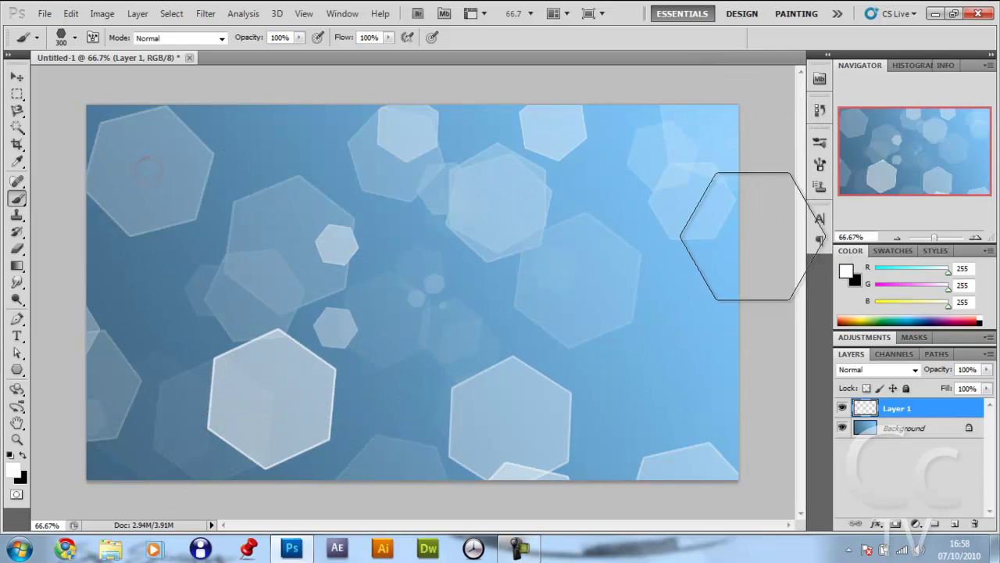
click(134, 112)
click(101, 270)
click(289, 125)
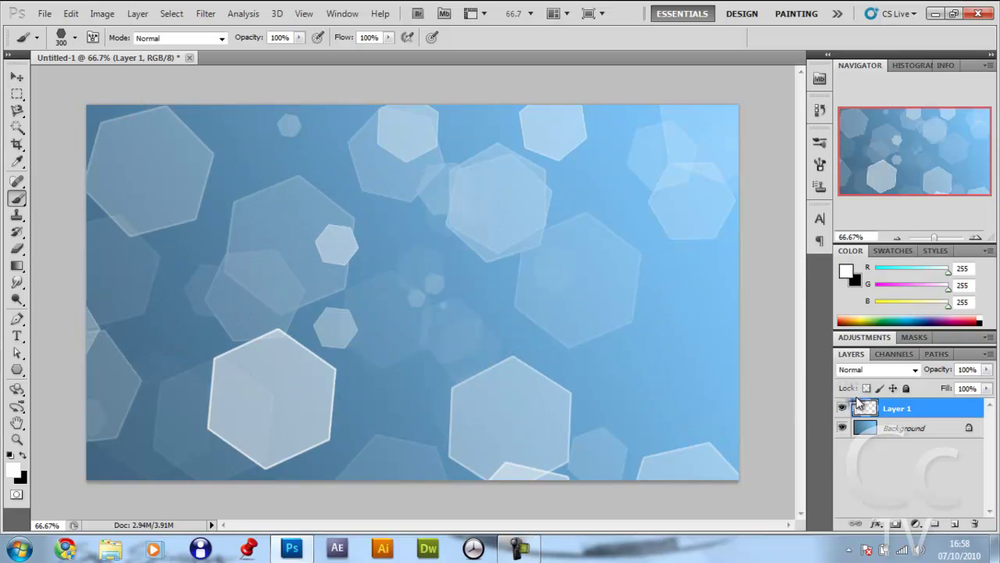
Set Layer 1 to Overlay blending and apply a Gaussian Blur of radius 10.
click(898, 370)
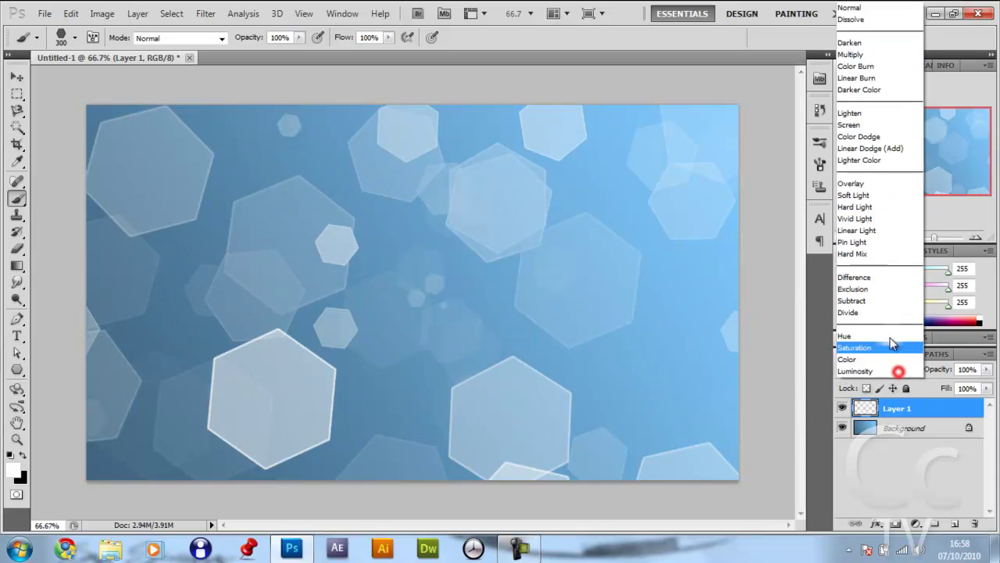
click(871, 183)
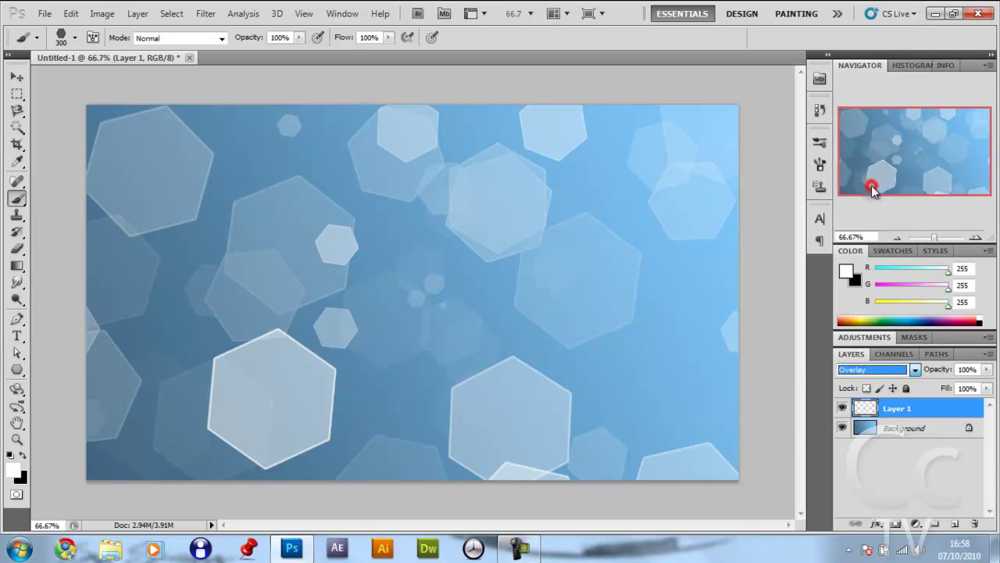
click(201, 17)
mouse_move(324, 147)
click(424, 202)
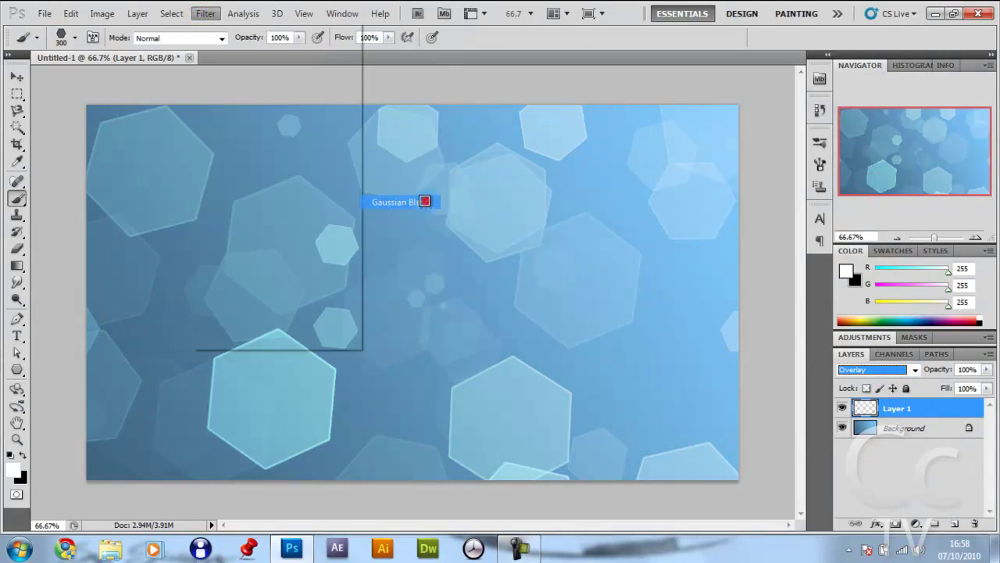
text(10)
key(Return)
On a new Layer 2, paint smaller 200 px hexagons across the canvas and lower left.
key(b)
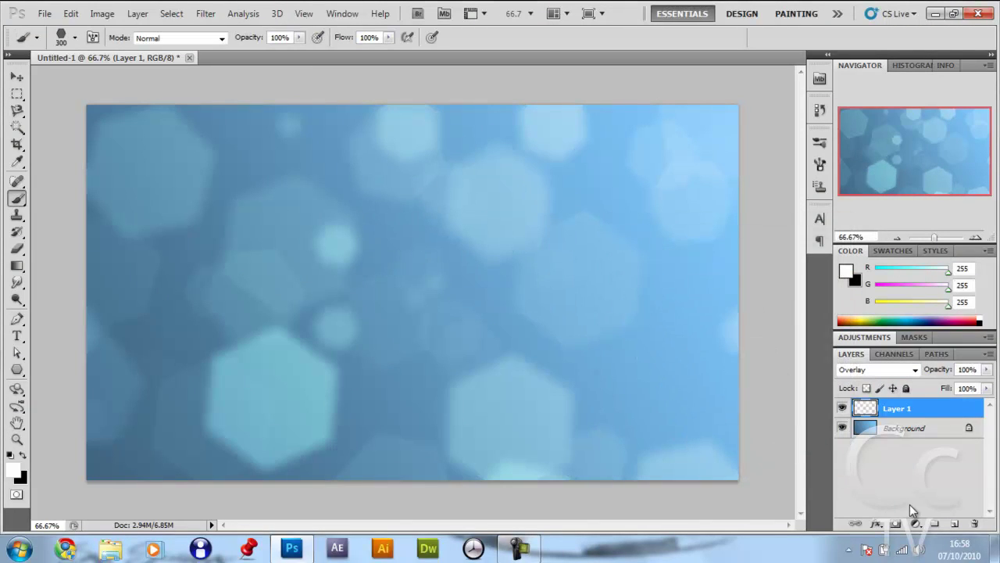
click(953, 524)
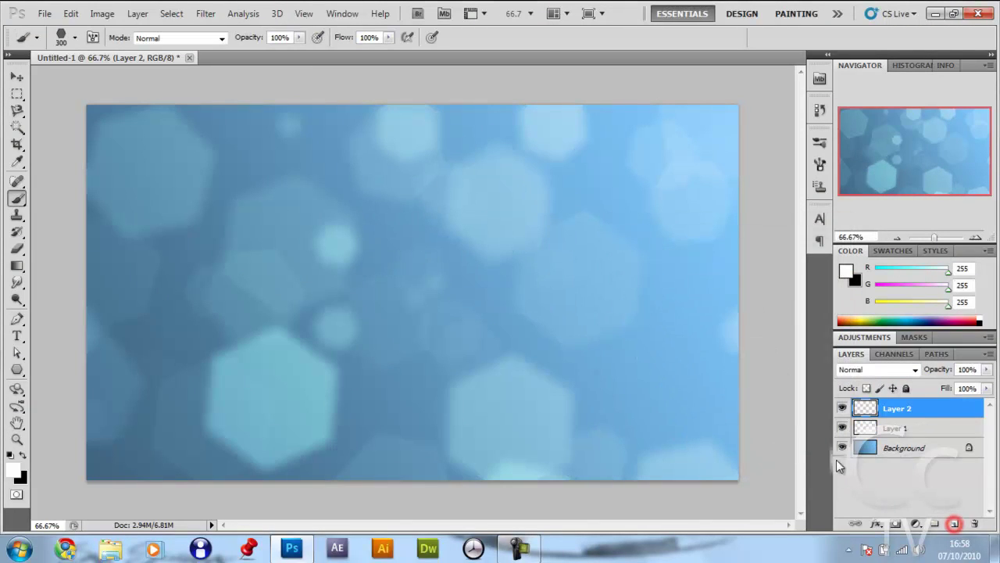
click(820, 164)
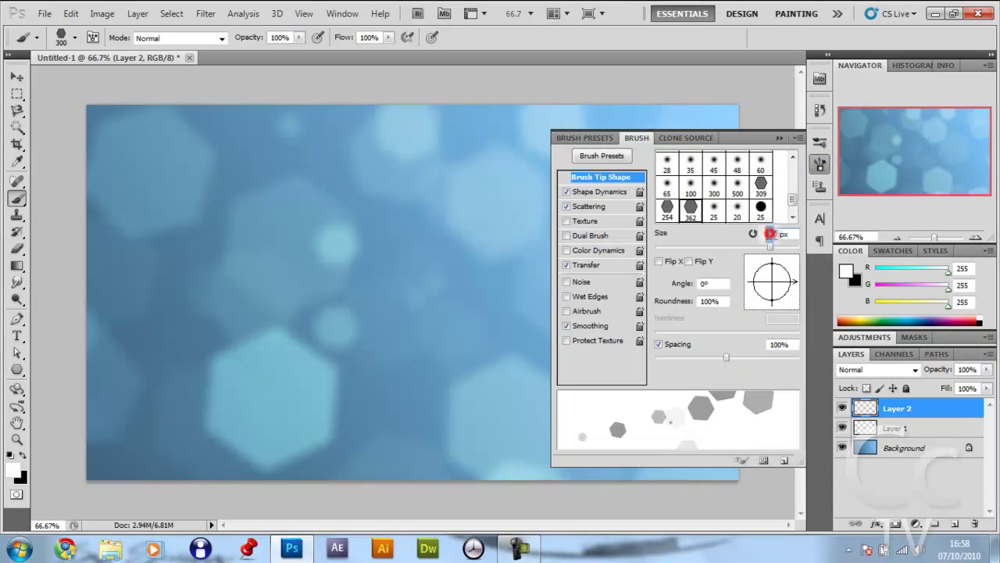
text(2)
click(779, 143)
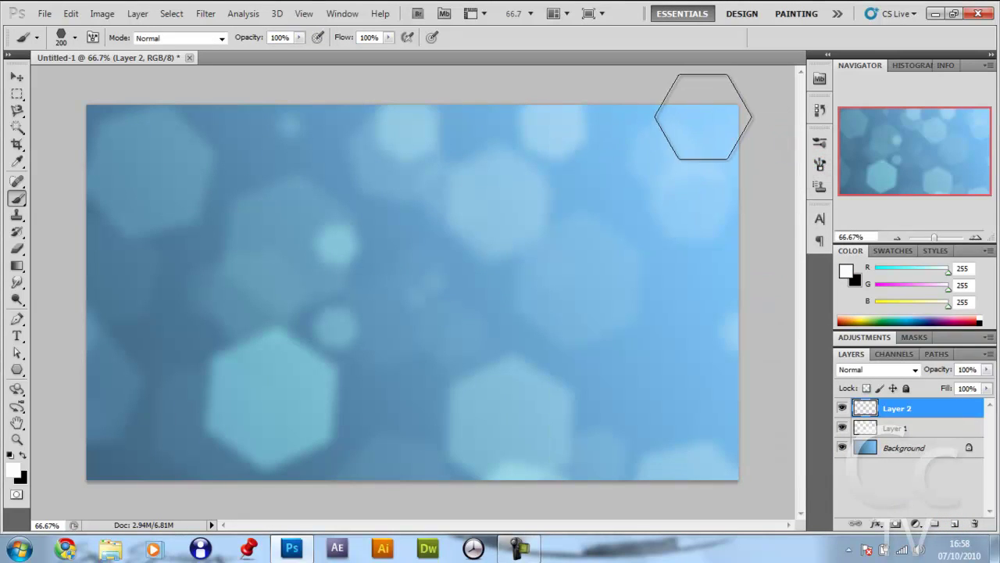
mouse_move(706, 118)
mouse_down()
mouse_move(631, 176)
mouse_move(317, 337)
mouse_move(97, 431)
mouse_move(152, 430)
mouse_move(762, 123)
mouse_move(379, 288)
mouse_move(75, 445)
mouse_move(42, 478)
mouse_move(148, 411)
mouse_move(148, 133)
mouse_up()
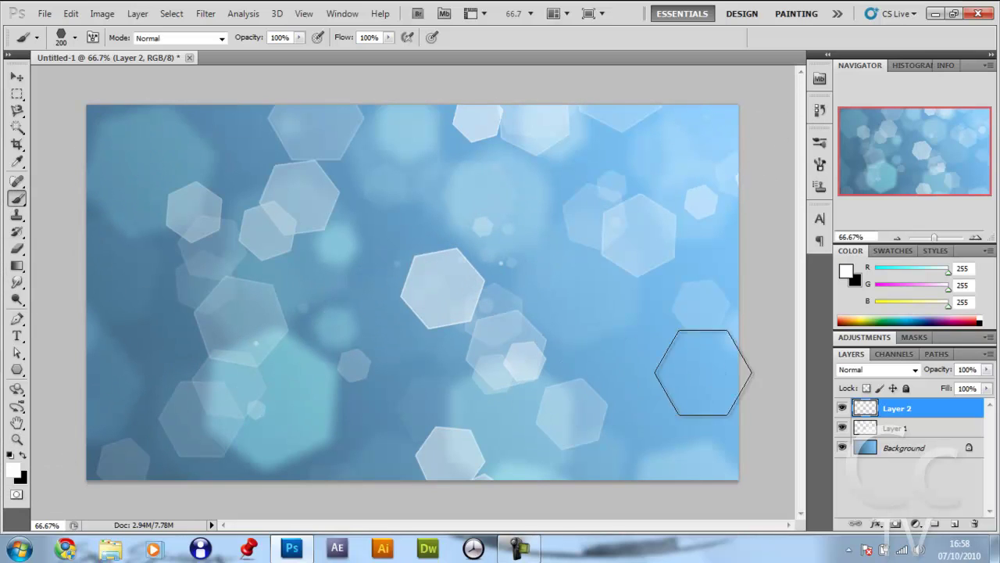
click(710, 390)
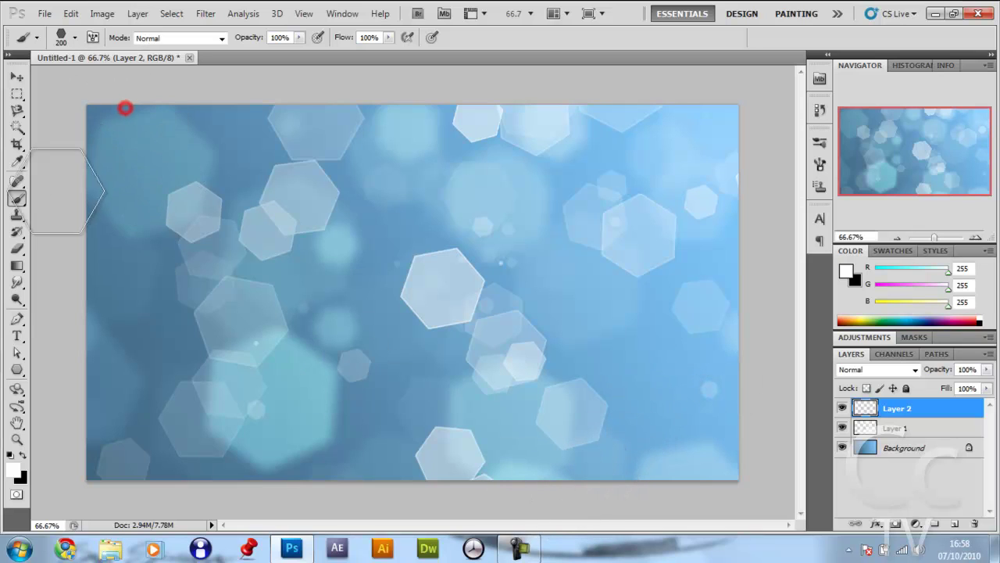
click(122, 138)
click(131, 295)
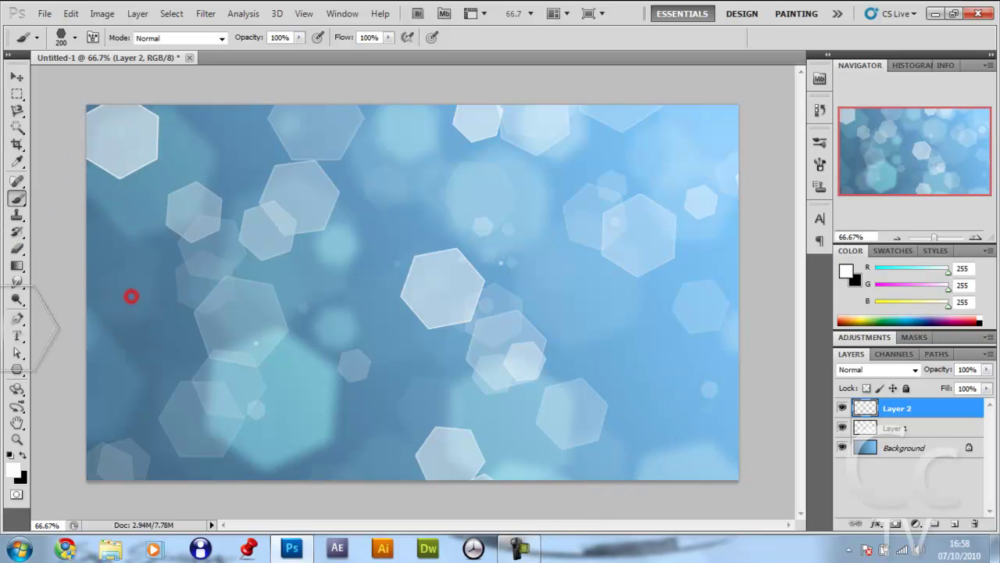
click(107, 295)
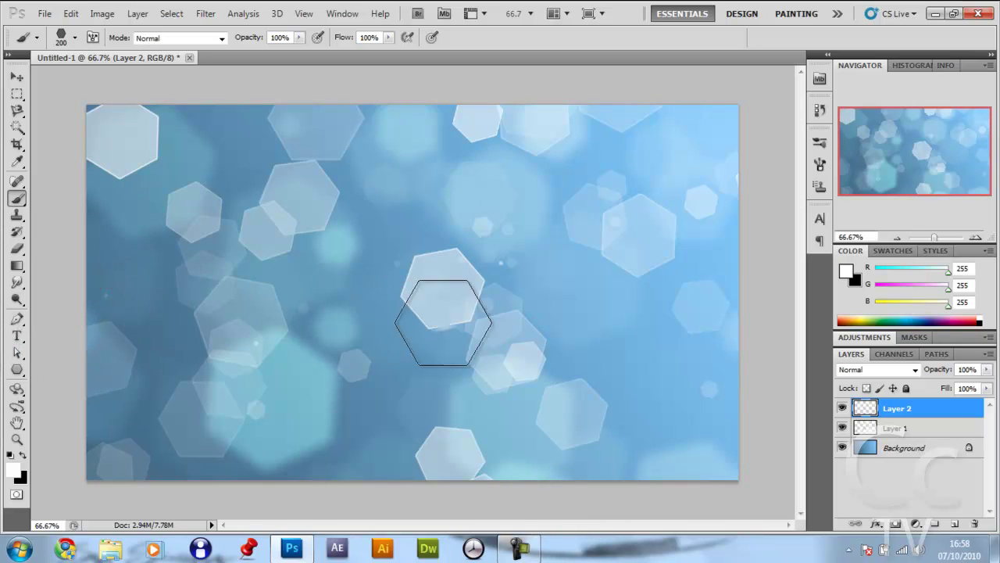
Set Layer 2 to Overlay blending and apply a 7.5 px Gaussian Blur.
click(891, 371)
click(863, 179)
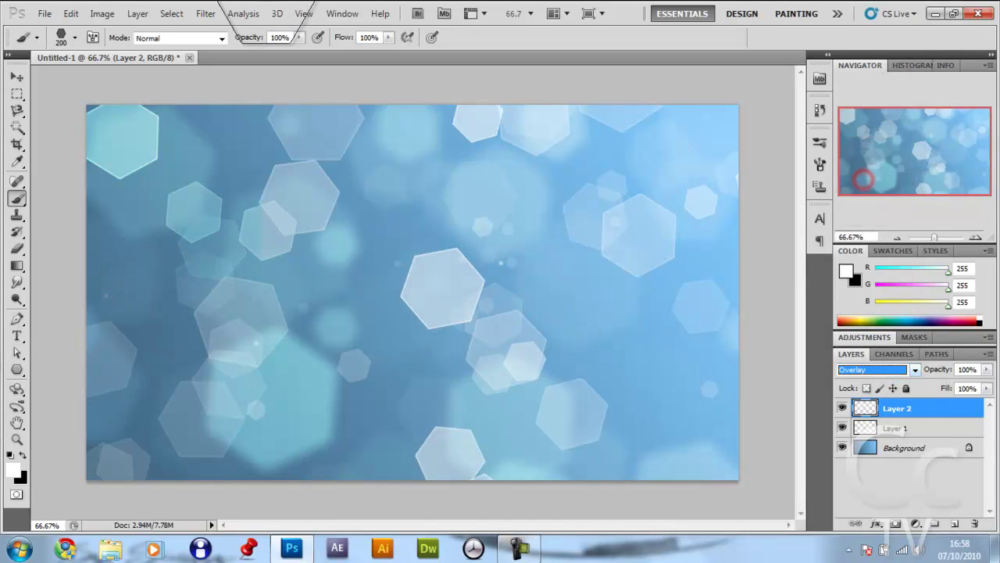
click(206, 13)
mouse_move(324, 149)
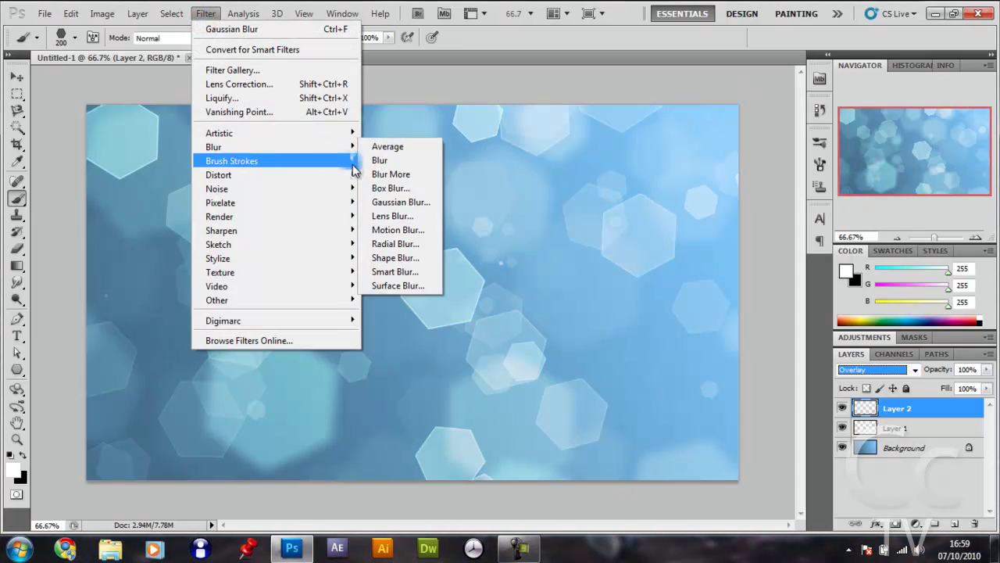
click(397, 203)
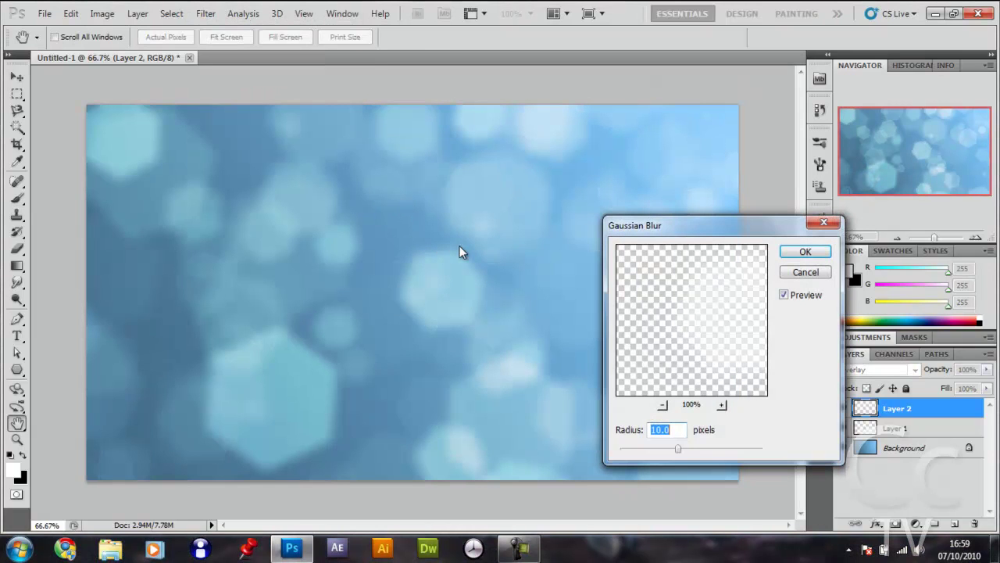
text(7.5)
key(Return)
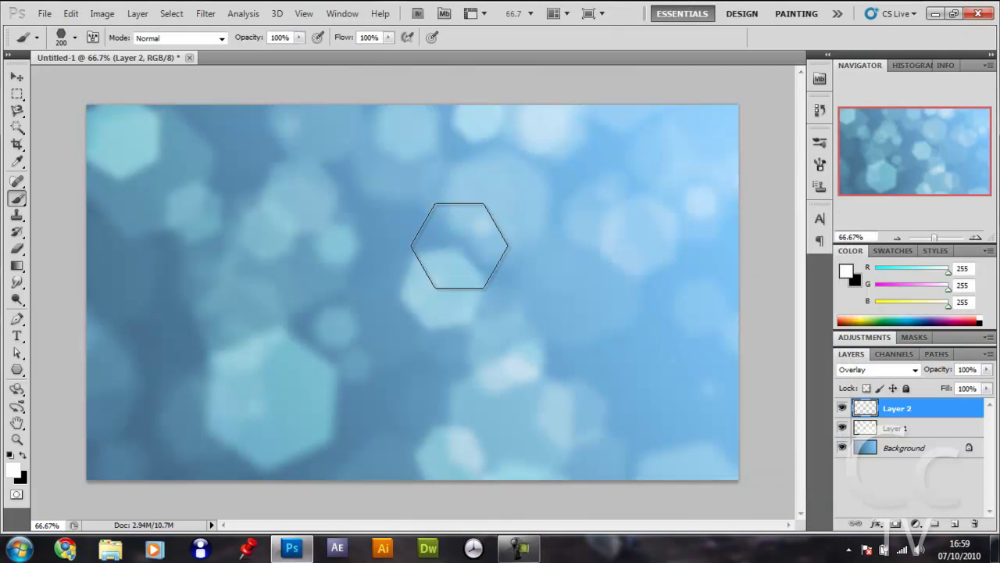
Apply the Gaussian Blur to Layer 2 a second time.
click(205, 14)
mouse_move(339, 150)
click(415, 202)
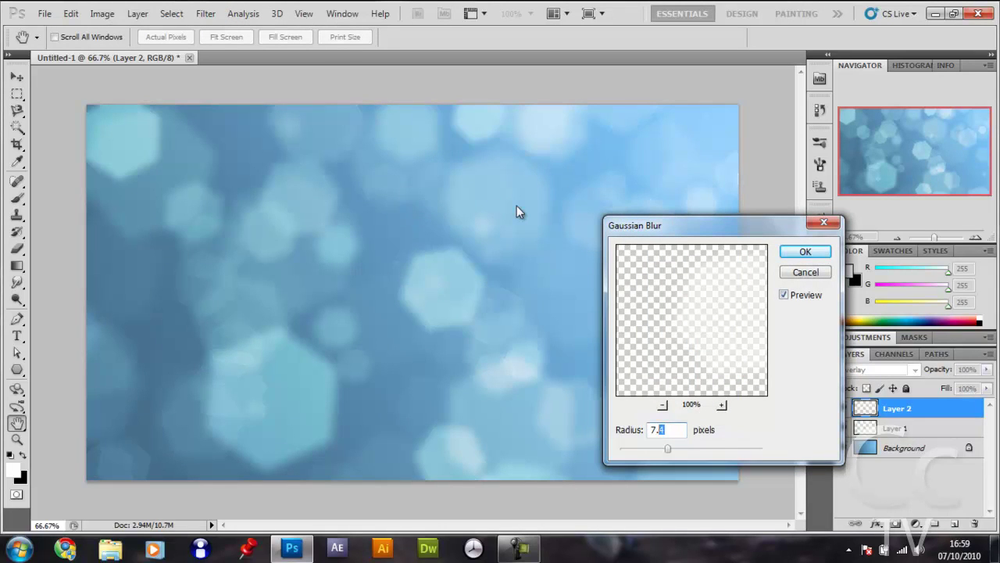
key(Return)
On a new Layer 3, paint 100 px hexagon bokeh across the upper, centre and lower areas.
key(b)
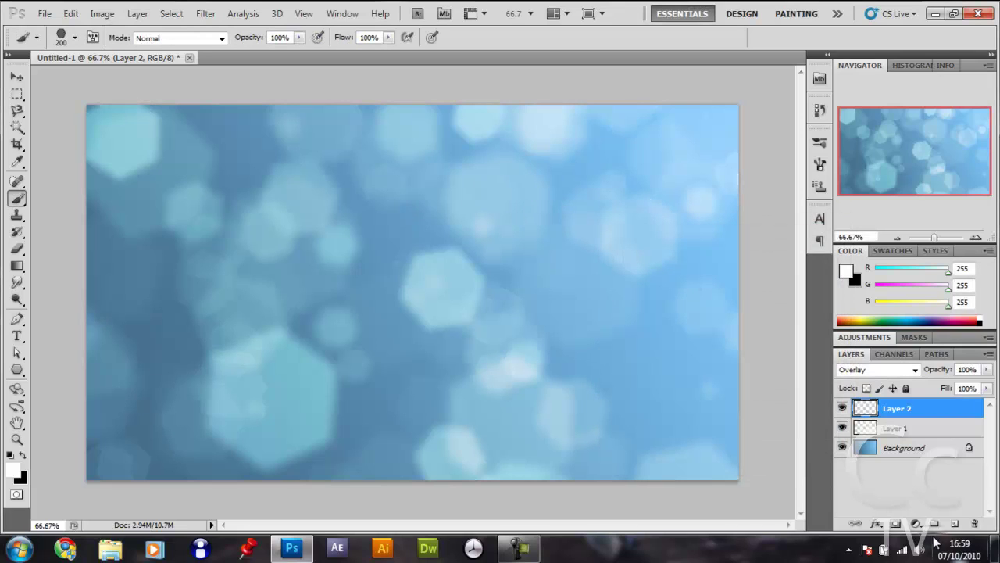
click(955, 524)
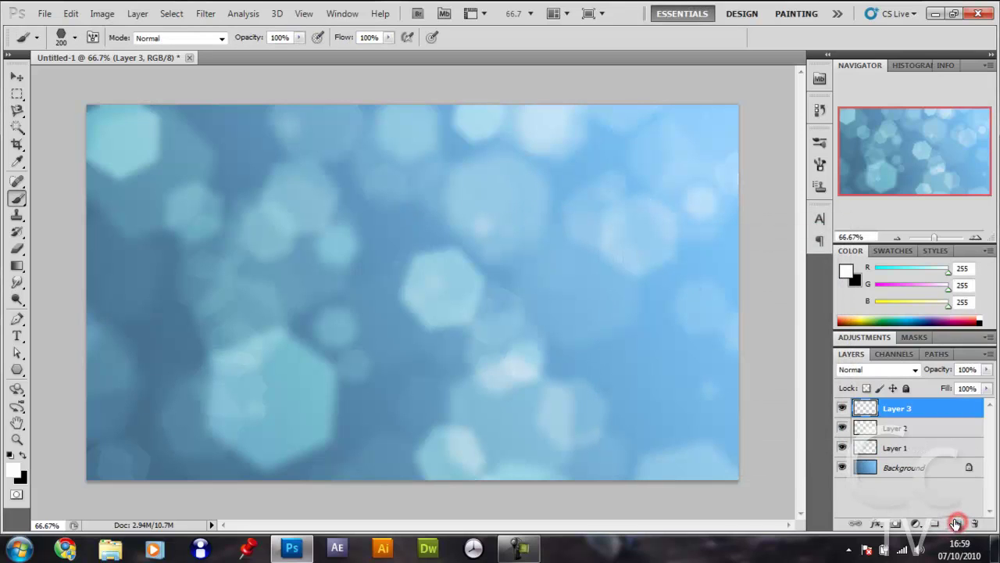
click(817, 165)
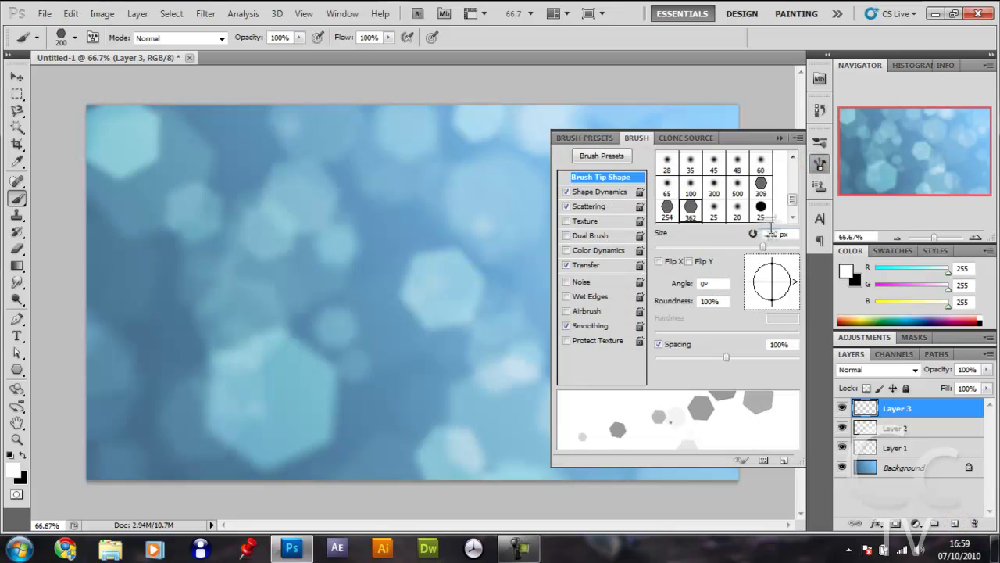
click(779, 137)
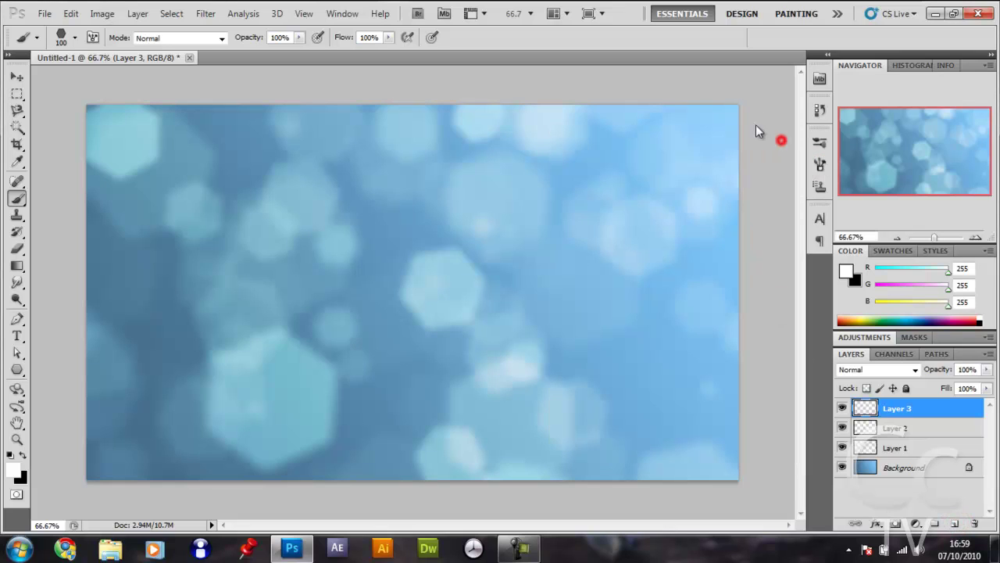
click(206, 13)
click(380, 10)
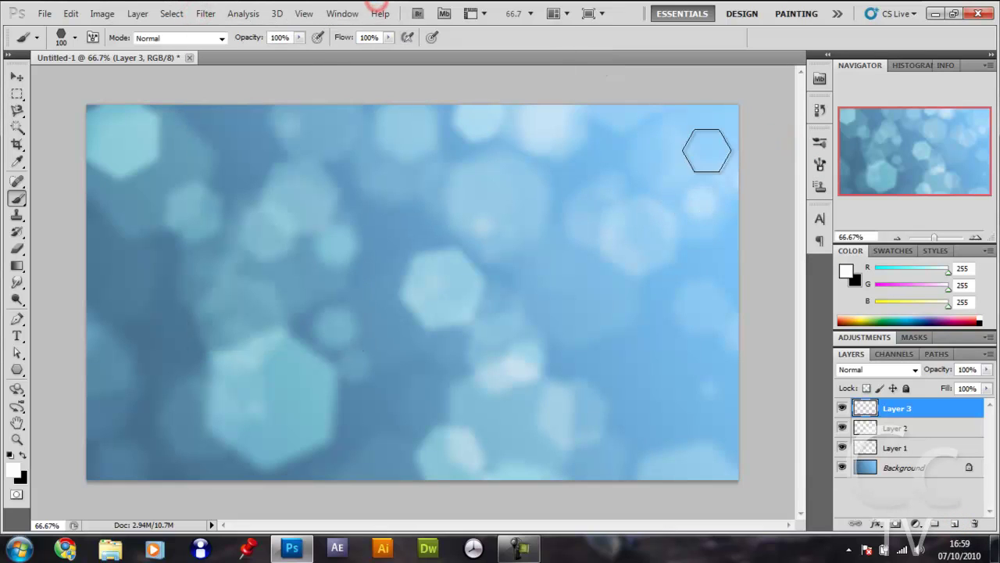
mouse_move(704, 134)
mouse_down()
mouse_move(450, 304)
mouse_move(256, 365)
mouse_move(114, 359)
mouse_move(78, 347)
mouse_move(176, 395)
mouse_move(456, 326)
mouse_move(692, 140)
mouse_move(726, 92)
mouse_move(595, 250)
mouse_move(333, 387)
mouse_move(89, 290)
mouse_move(205, 374)
mouse_move(687, 227)
mouse_move(724, 125)
mouse_up()
mouse_move(348, 137)
mouse_down()
mouse_move(160, 175)
mouse_move(55, 163)
mouse_move(305, 191)
mouse_move(437, 130)
mouse_up()
mouse_move(668, 406)
mouse_down()
mouse_move(456, 424)
mouse_move(708, 353)
mouse_move(473, 261)
mouse_move(433, 430)
mouse_move(357, 440)
mouse_move(437, 304)
mouse_move(558, 148)
mouse_move(164, 275)
mouse_up()
click(161, 194)
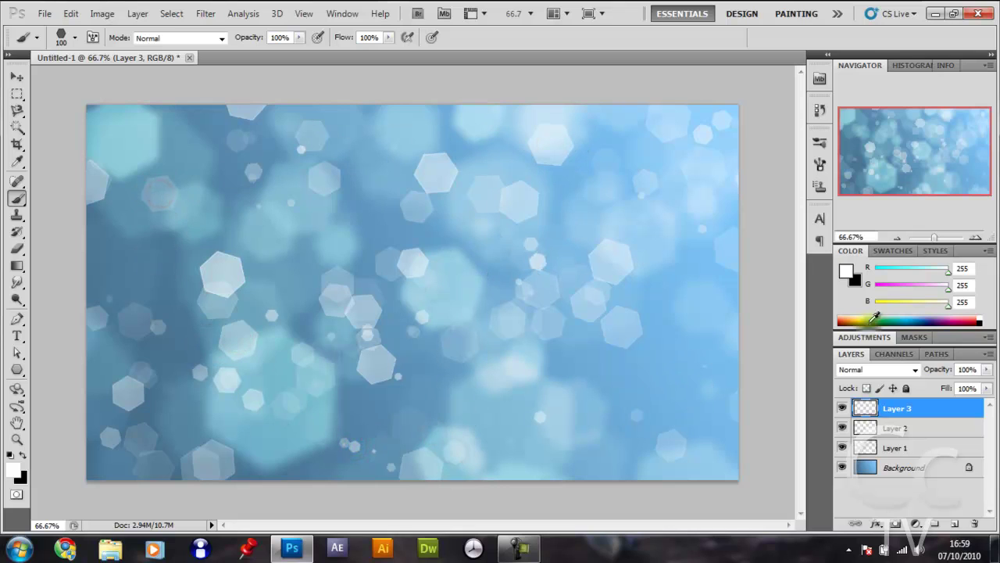
Set Layer 3 to Overlay blending and apply a Gaussian Blur.
click(868, 369)
click(851, 183)
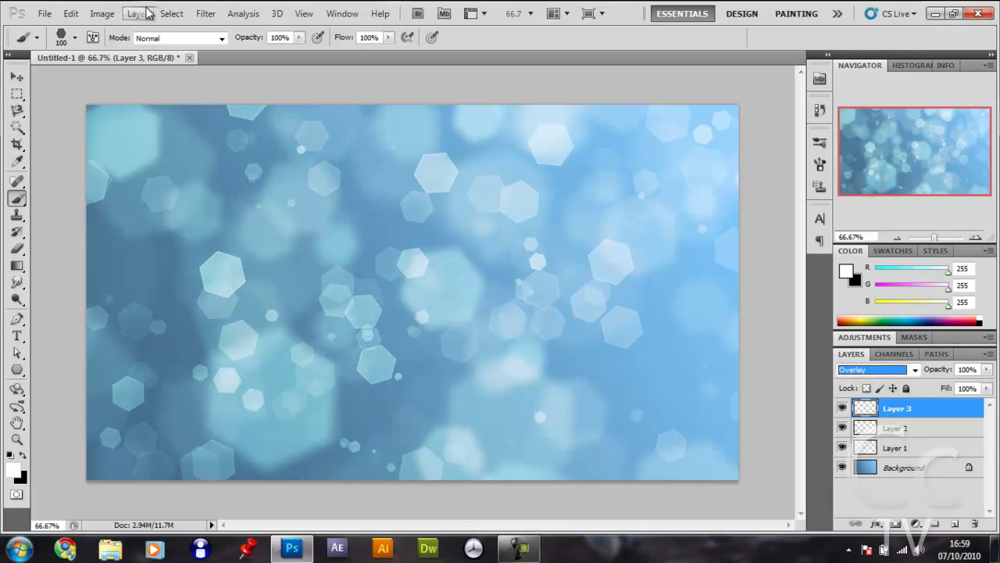
click(206, 14)
mouse_move(306, 148)
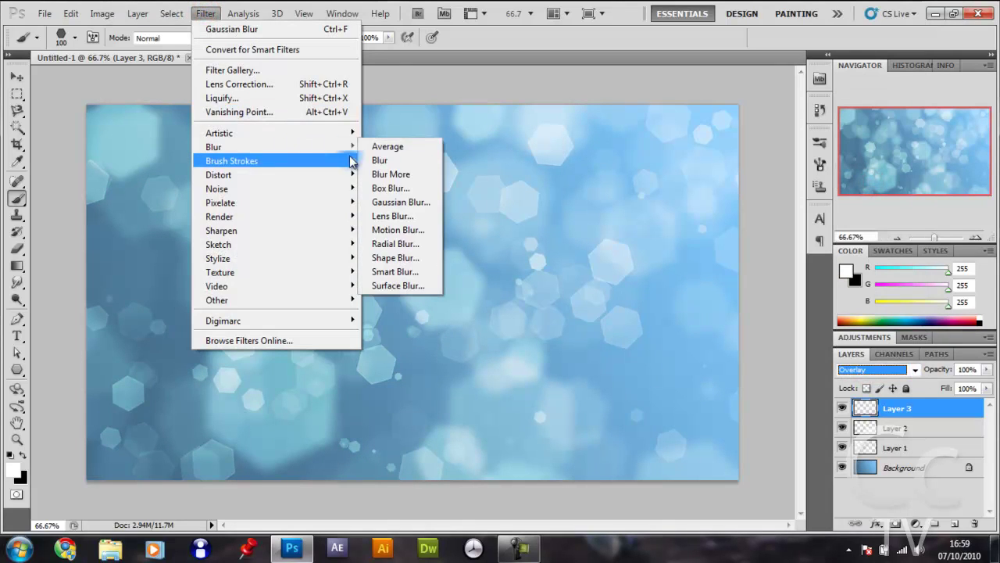
click(407, 198)
key(Return)
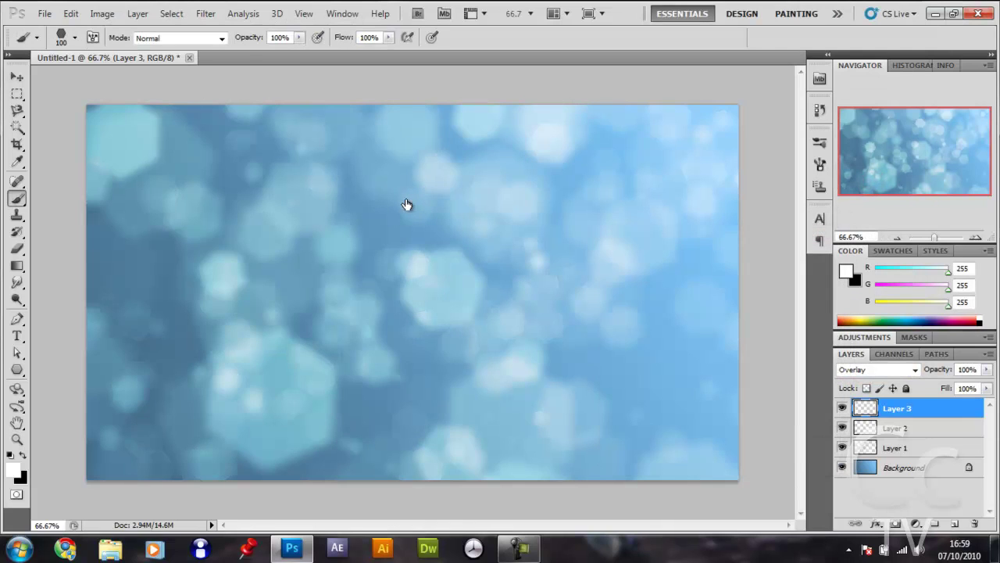
Add a new empty Layer 4 and shrink the hexagon brush to 65 px.
click(954, 524)
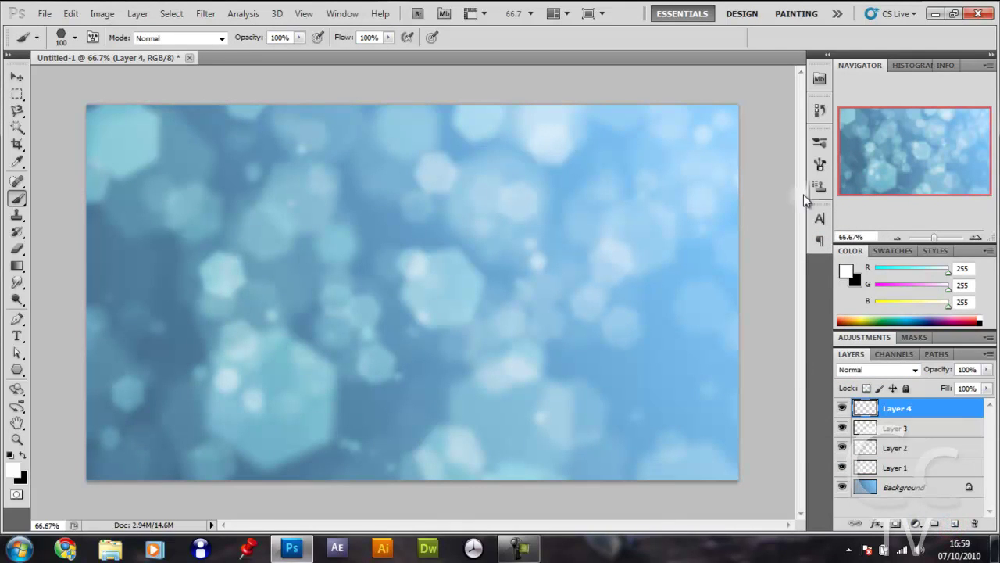
click(821, 168)
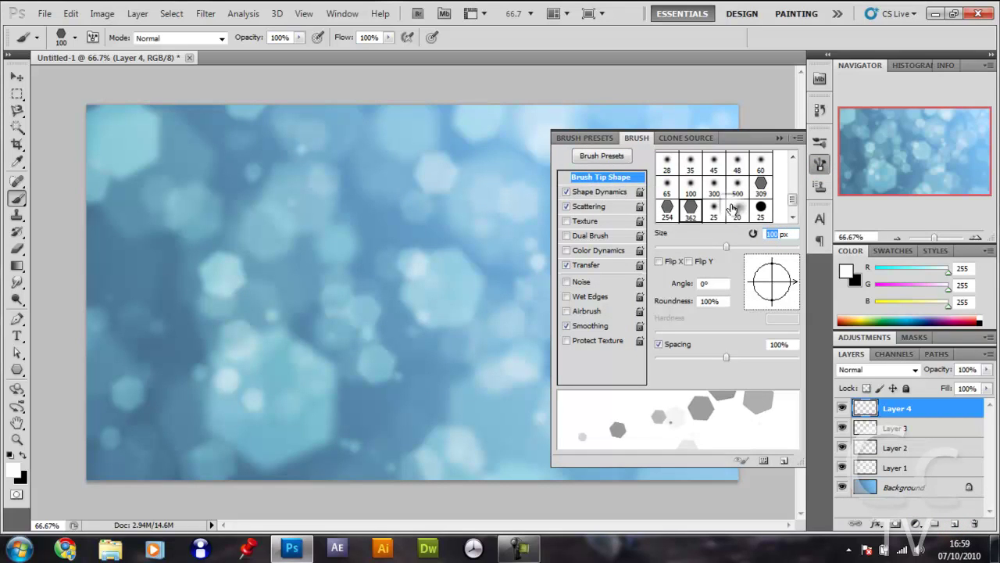
click(735, 208)
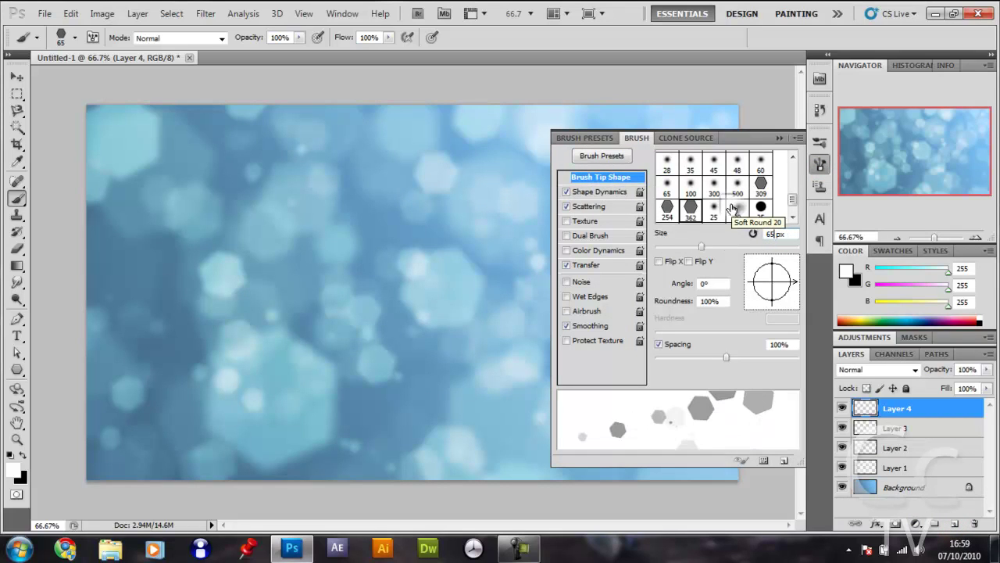
click(777, 143)
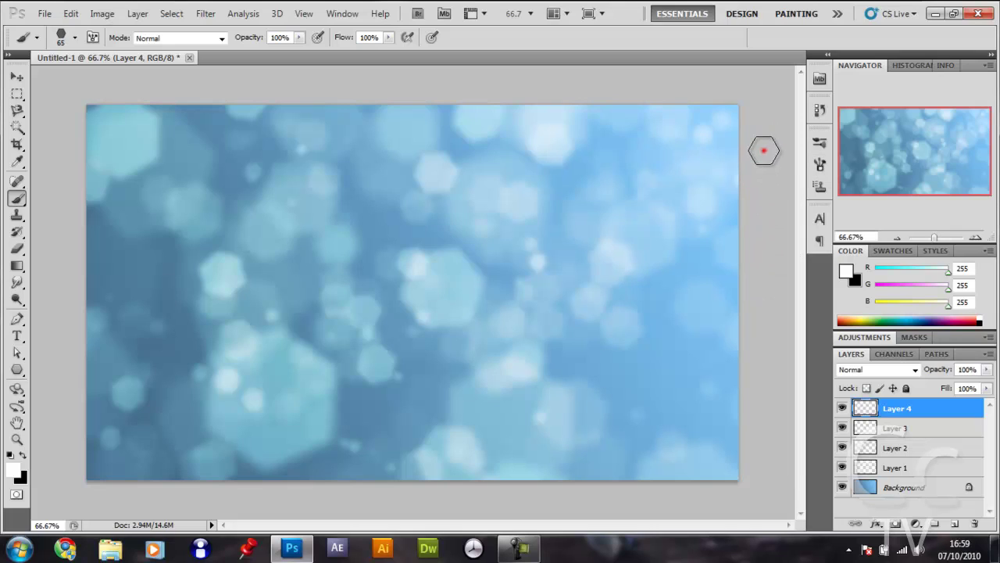
Paint strokes of small hexagon bokeh across the canvas on Layer 4.
click(636, 301)
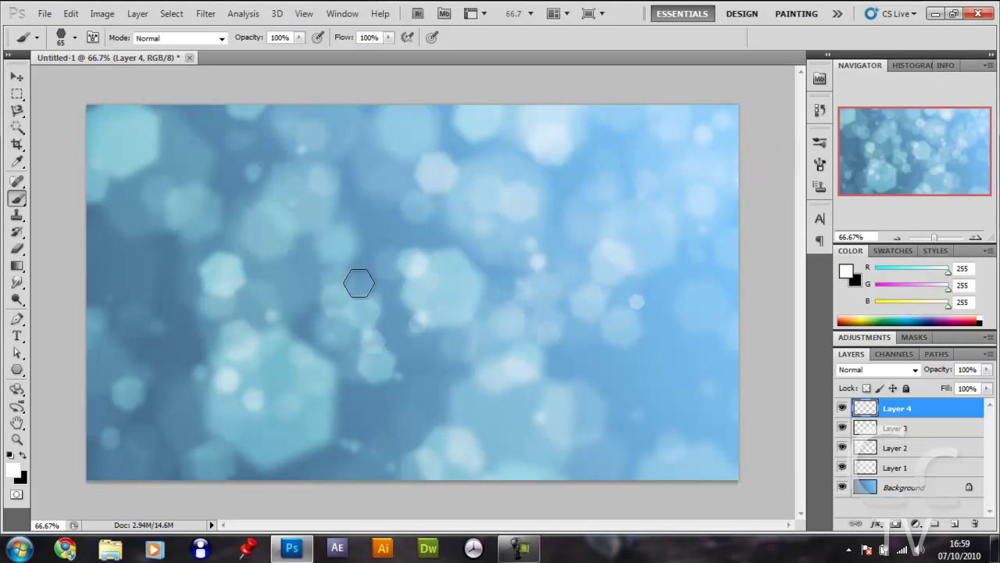
drag(273, 294, 165, 351)
drag(56, 443, 33, 477)
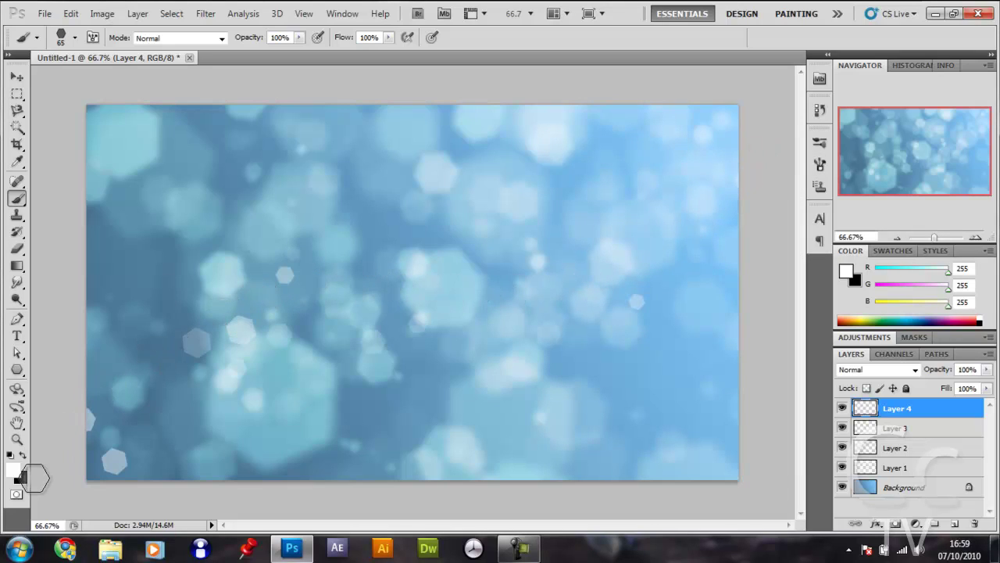
mouse_move(102, 391)
mouse_down()
mouse_move(290, 286)
mouse_move(511, 275)
mouse_move(622, 235)
mouse_move(750, 171)
mouse_up()
mouse_move(660, 232)
mouse_down()
mouse_move(464, 292)
mouse_move(311, 278)
mouse_move(182, 359)
mouse_move(70, 475)
mouse_up()
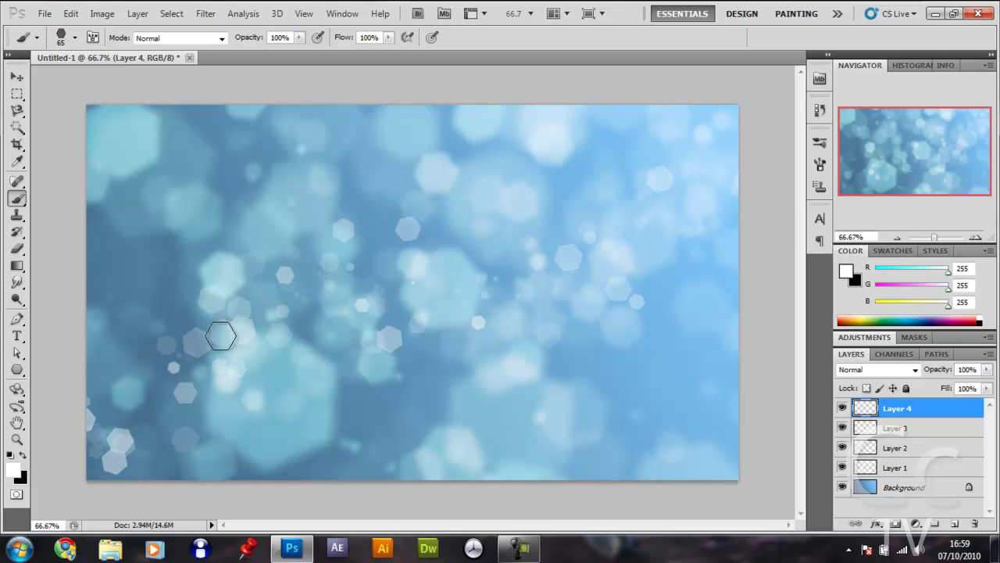
mouse_move(220, 335)
mouse_down()
mouse_move(379, 280)
mouse_move(526, 305)
mouse_move(788, 139)
mouse_up()
mouse_move(662, 249)
mouse_down()
mouse_move(341, 271)
mouse_move(250, 302)
mouse_move(70, 461)
mouse_move(142, 382)
mouse_move(264, 307)
mouse_move(514, 312)
mouse_move(671, 240)
mouse_move(763, 151)
mouse_up()
mouse_move(508, 285)
mouse_down()
mouse_move(373, 262)
mouse_move(285, 277)
mouse_move(205, 325)
mouse_move(59, 481)
mouse_move(201, 363)
mouse_move(353, 295)
mouse_move(654, 253)
mouse_move(319, 275)
mouse_up()
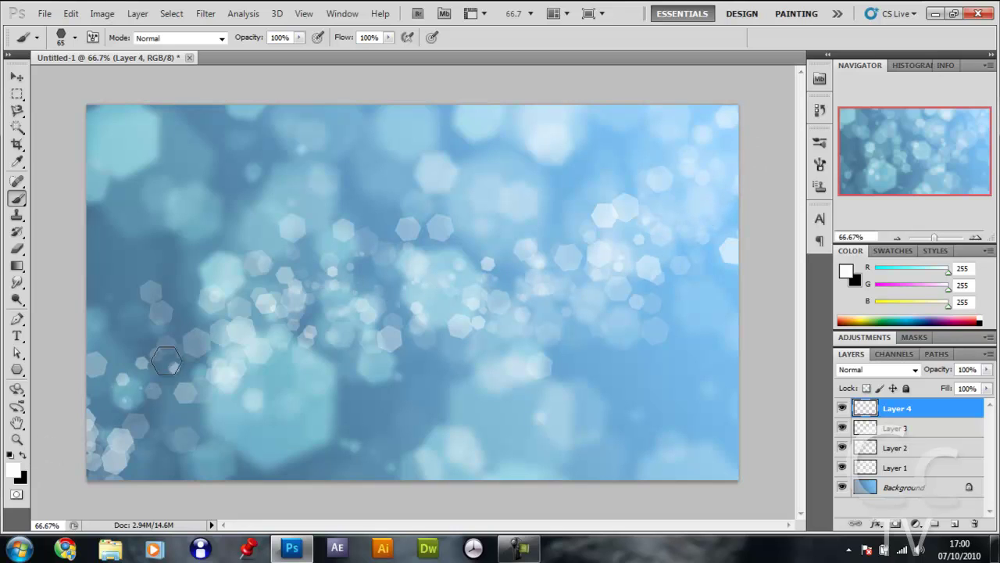
mouse_move(166, 361)
mouse_down()
mouse_move(681, 239)
mouse_move(760, 180)
mouse_move(547, 297)
mouse_move(498, 287)
mouse_move(417, 167)
mouse_move(427, 150)
mouse_move(314, 134)
mouse_move(209, 166)
mouse_move(104, 255)
mouse_up()
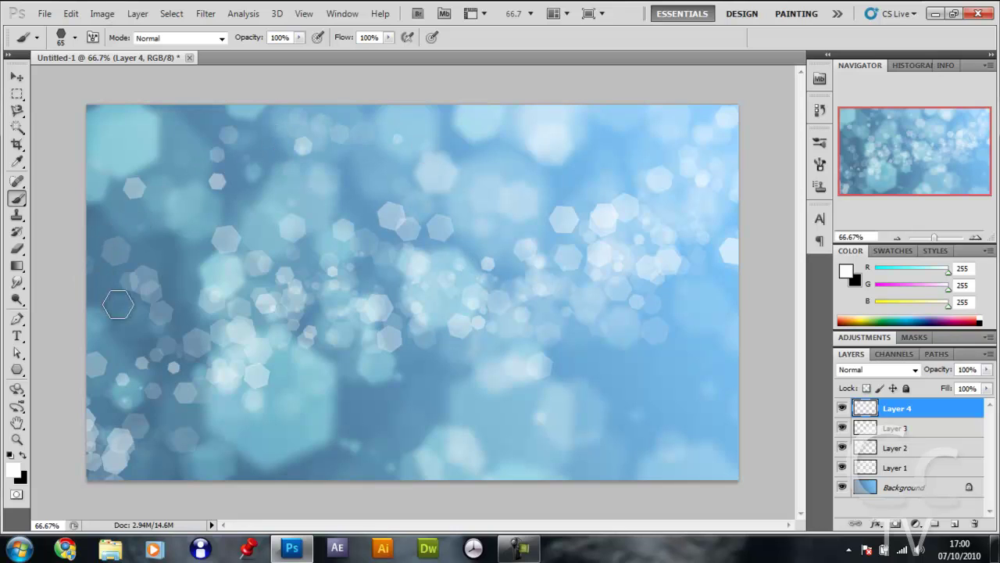
mouse_move(302, 448)
mouse_down()
mouse_move(393, 406)
mouse_move(613, 370)
mouse_move(684, 370)
mouse_up()
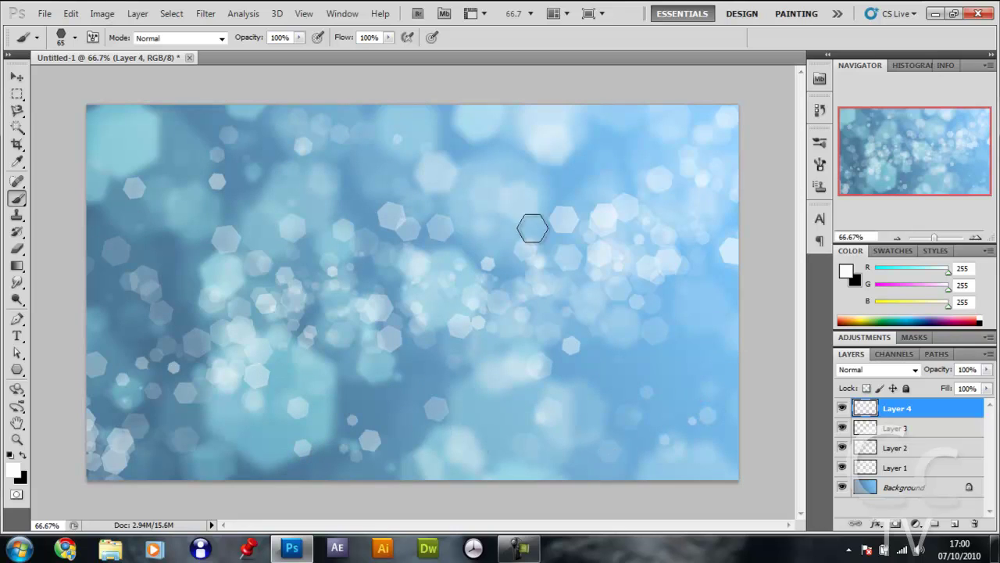
Stamp single hexagon dabs on the right side, along the bottom edge and lower left.
click(518, 153)
click(512, 150)
click(574, 160)
click(495, 143)
click(694, 360)
click(706, 314)
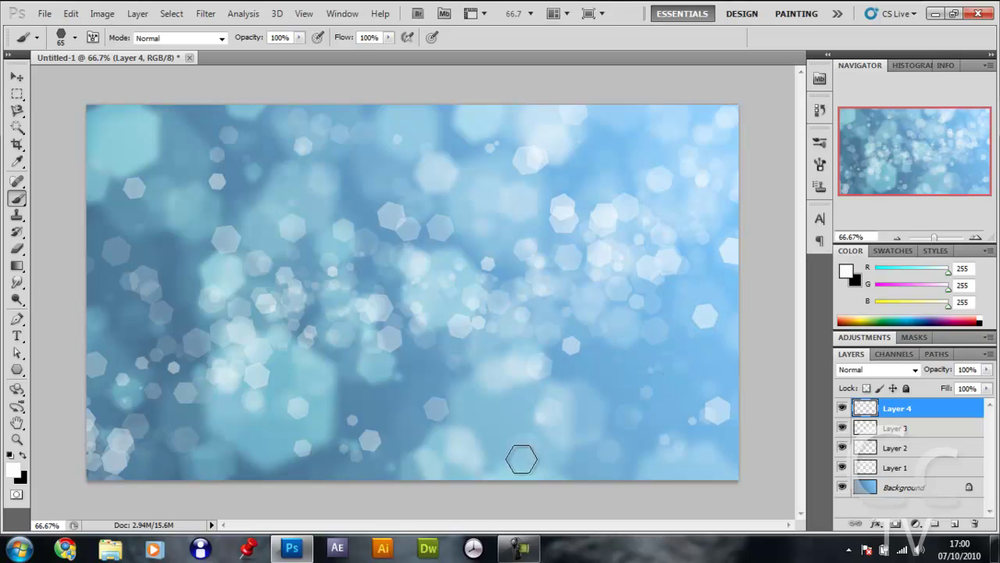
click(520, 436)
click(509, 449)
click(497, 444)
click(213, 441)
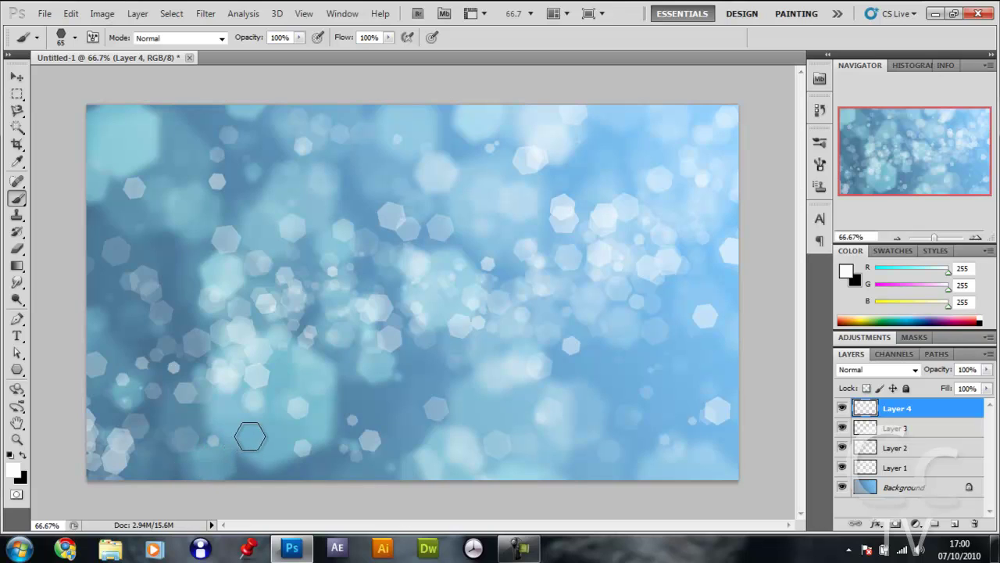
Set Layer 4 to Overlay and apply a Gaussian Blur with a 2.5-pixel radius.
click(904, 368)
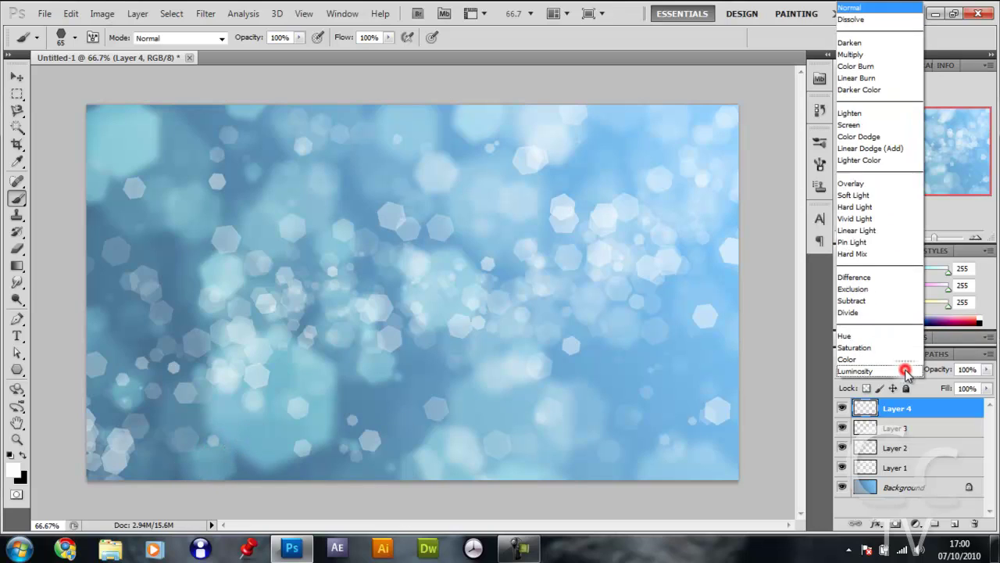
click(854, 185)
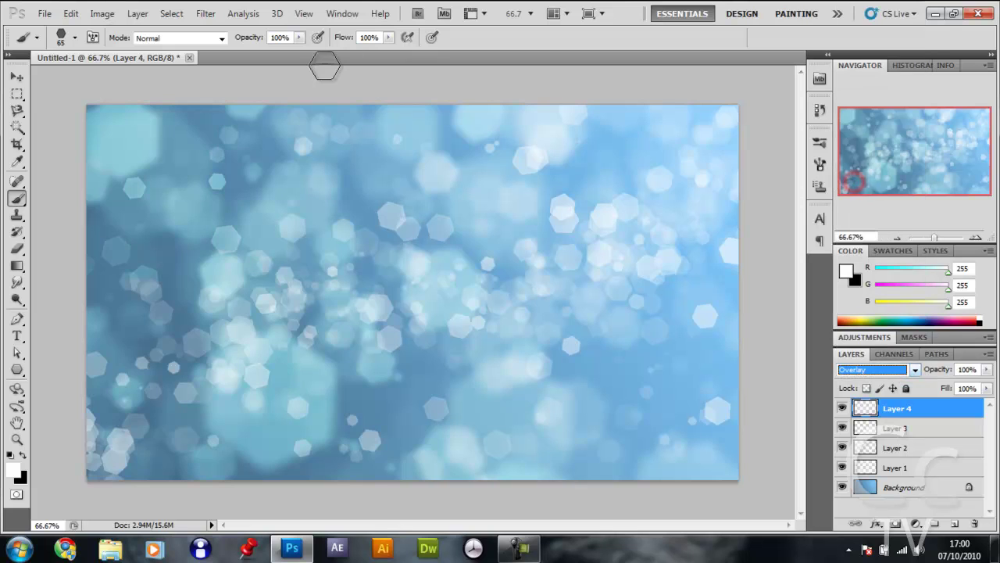
click(218, 13)
mouse_move(328, 147)
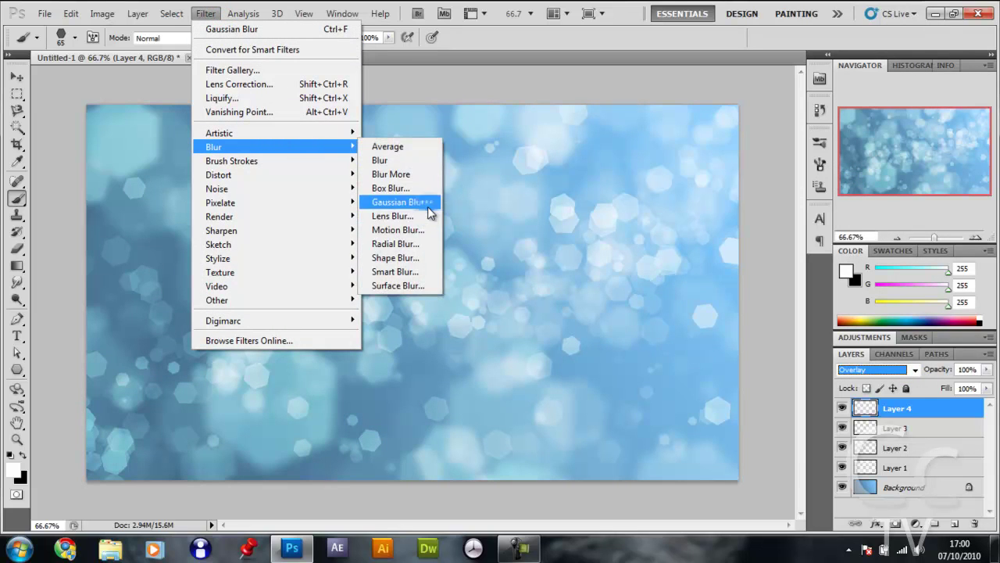
click(429, 205)
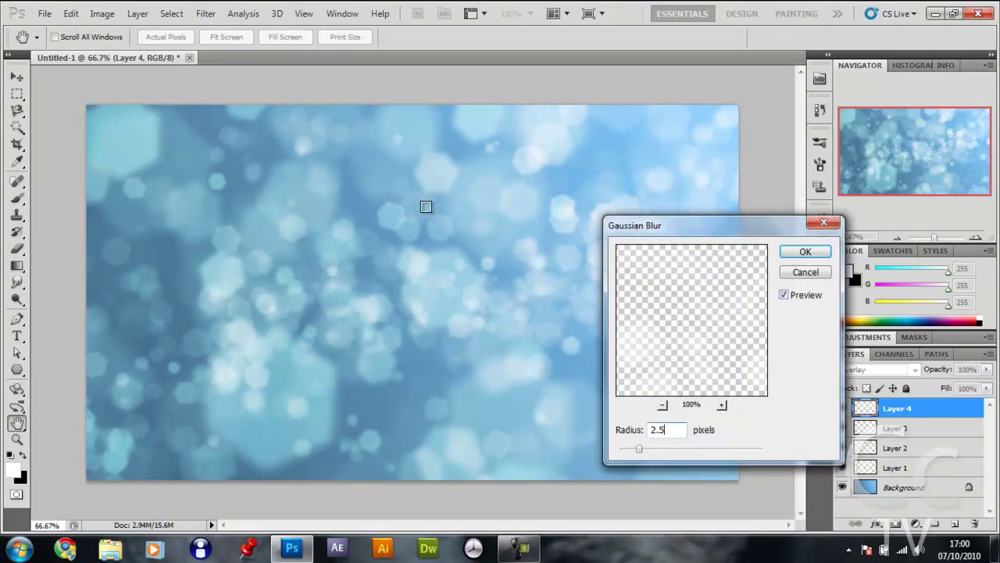
text(2.5)
key(Return)
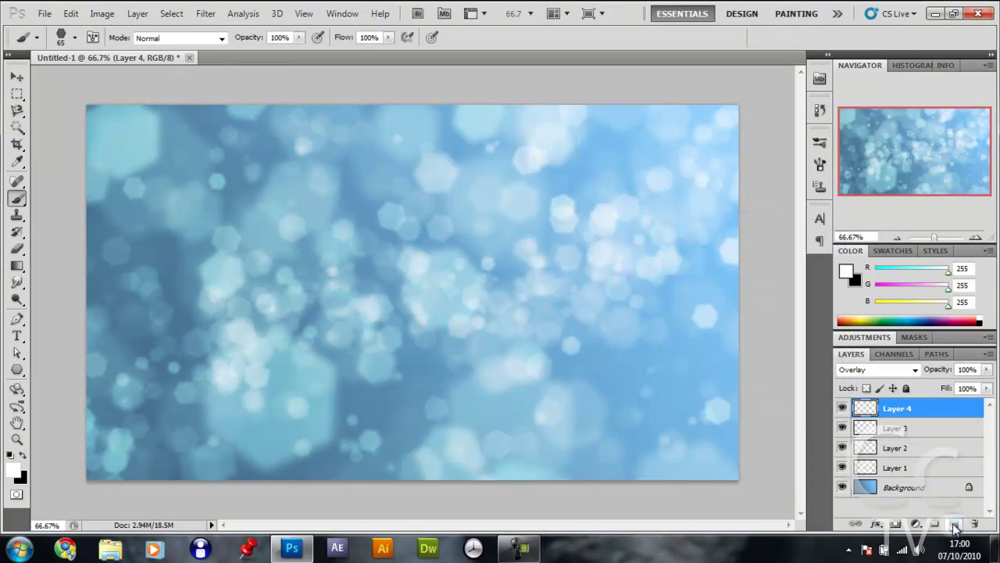
Add a new Layer 5 above Layer 4 and set the brush size to 60 px.
click(955, 525)
click(820, 164)
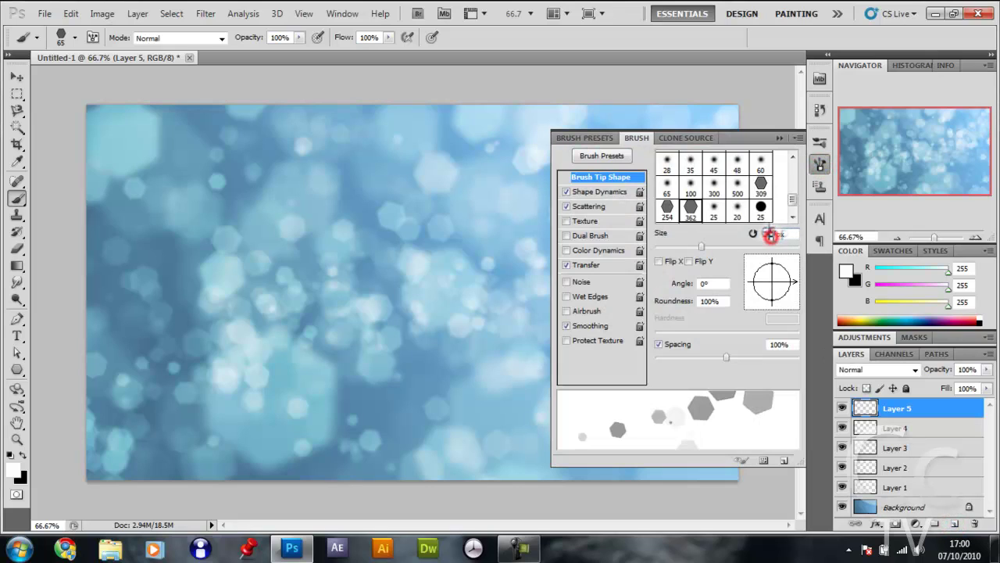
text(60)
key(Return)
click(779, 140)
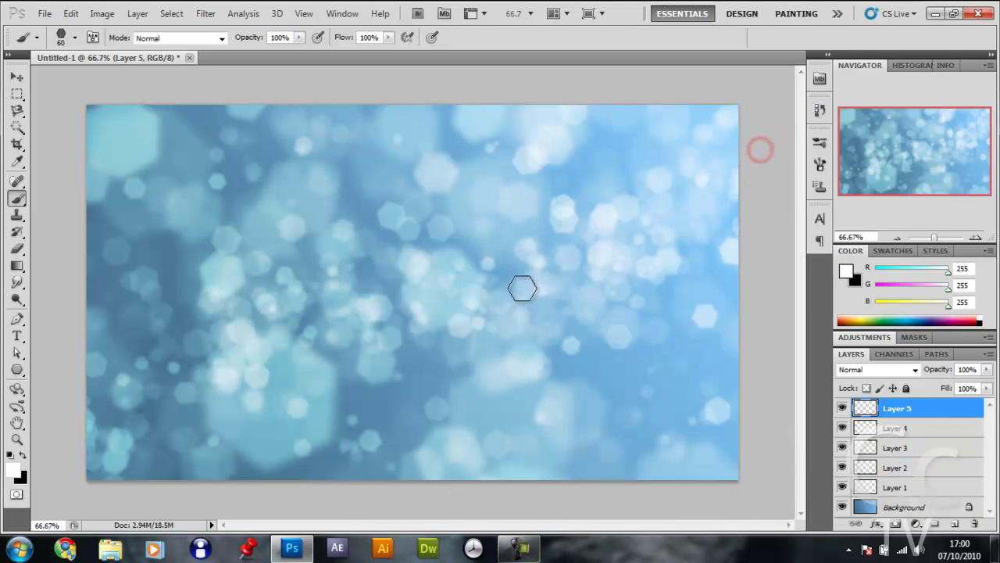
Paint white hexagon bokeh strokes and dots across Layer 5, especially left and bottom.
mouse_move(246, 292)
mouse_down()
mouse_move(99, 404)
mouse_move(180, 422)
mouse_up()
mouse_move(455, 243)
mouse_down()
mouse_move(493, 267)
mouse_move(583, 275)
mouse_move(691, 238)
mouse_move(547, 259)
mouse_move(409, 242)
mouse_move(295, 268)
mouse_move(144, 386)
mouse_move(61, 428)
mouse_move(333, 245)
mouse_move(537, 290)
mouse_up()
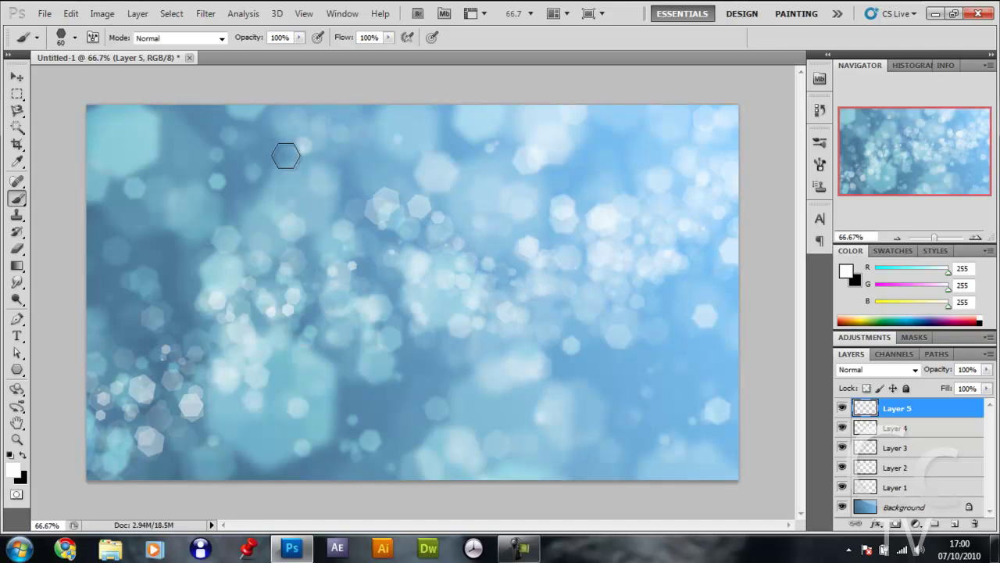
drag(322, 139, 229, 210)
click(164, 239)
drag(433, 172, 545, 165)
click(608, 151)
click(690, 366)
click(585, 396)
click(544, 399)
click(493, 413)
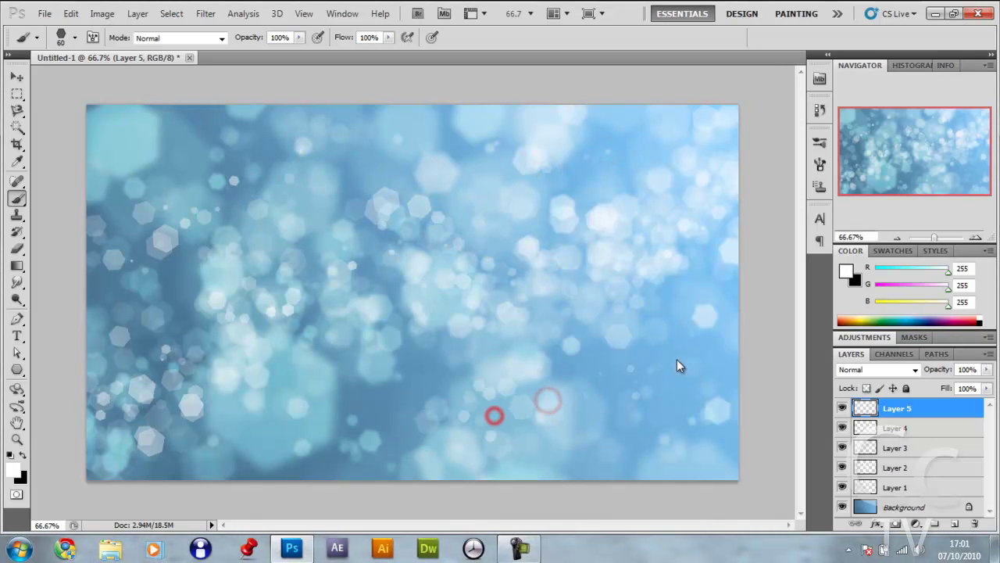
click(887, 370)
Set Layer 5 to Overlay blending and apply the Sharpen filter.
click(861, 180)
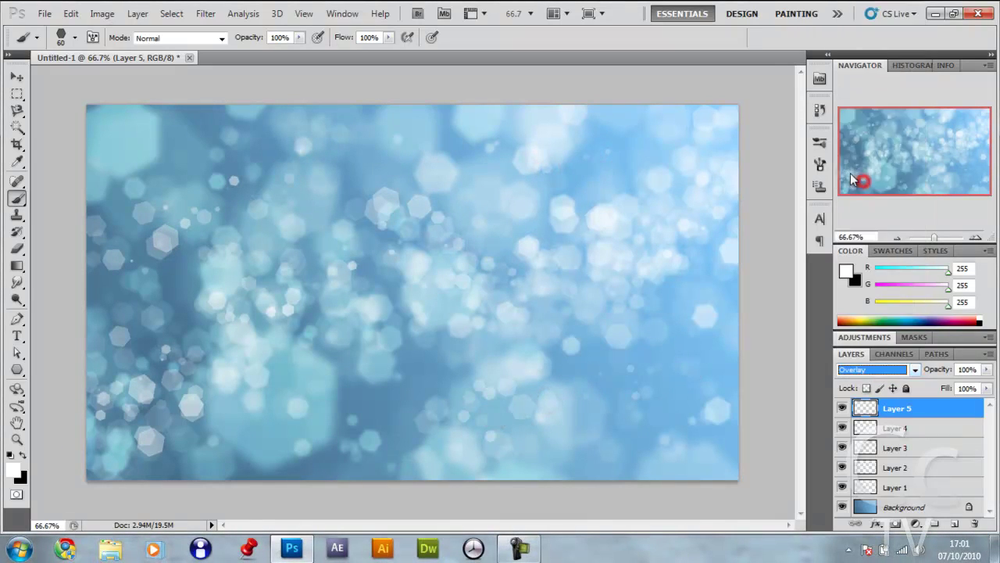
click(205, 15)
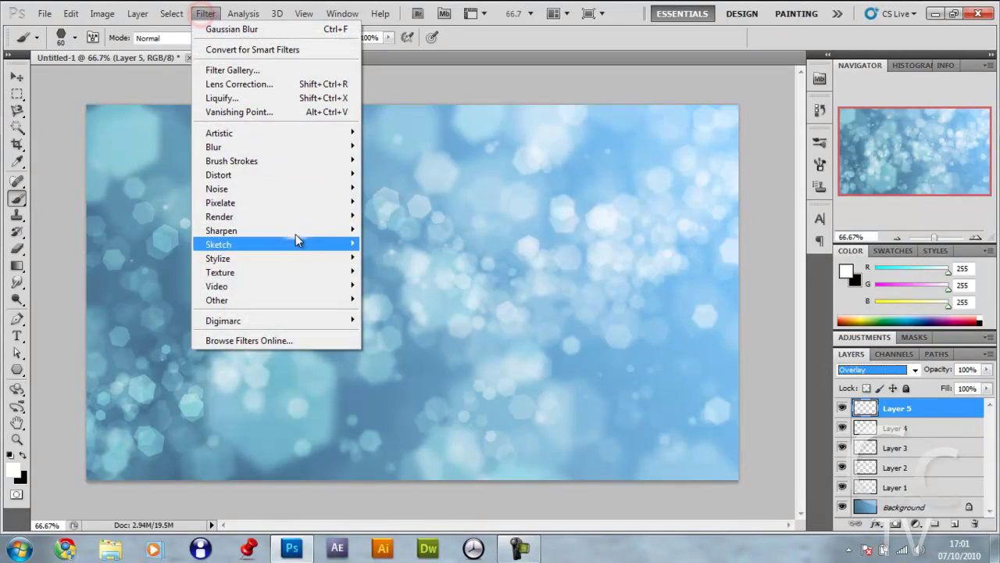
mouse_move(331, 236)
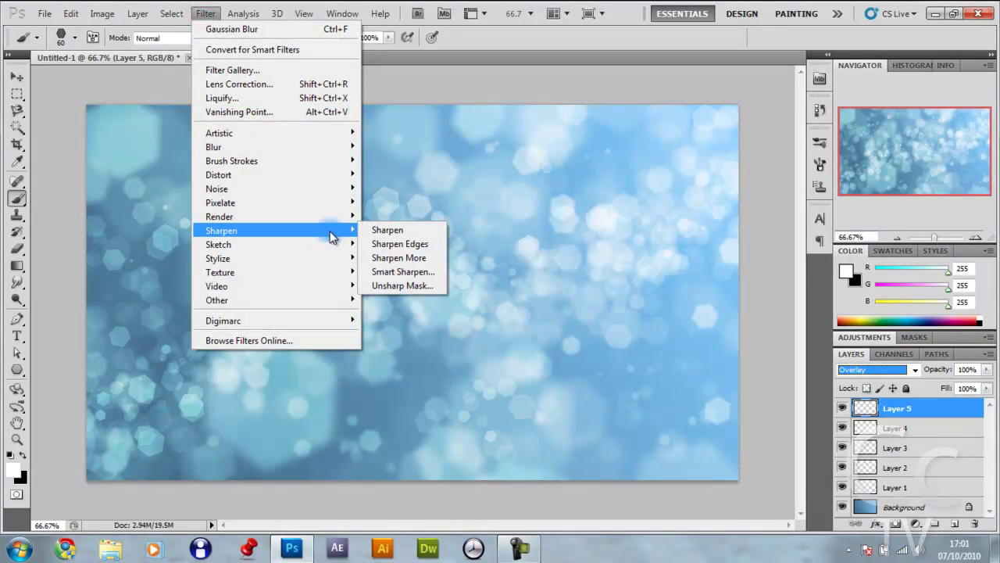
click(389, 228)
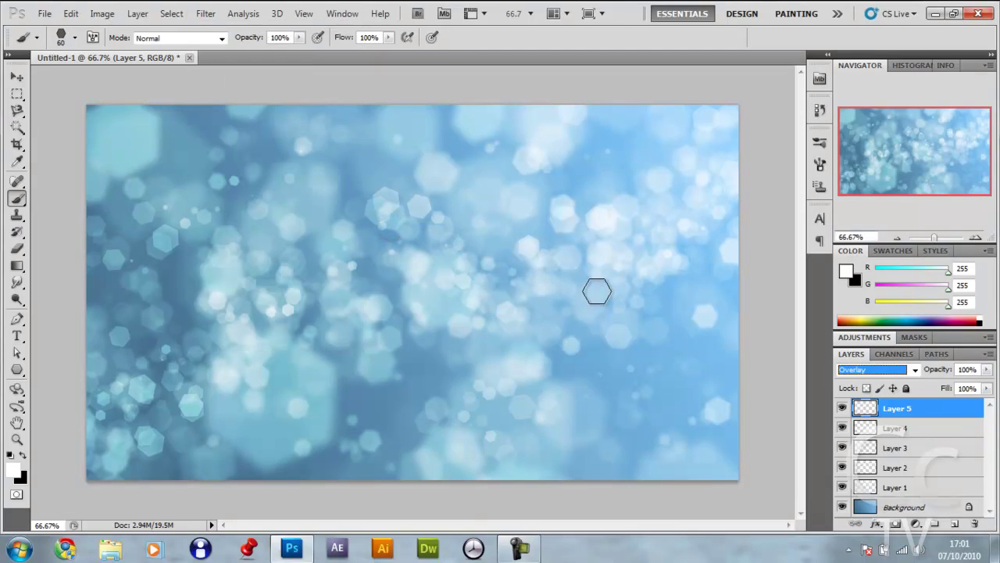
Give Layer 5 a white Color Dodge outer glow with a 10 px size.
double_click(943, 404)
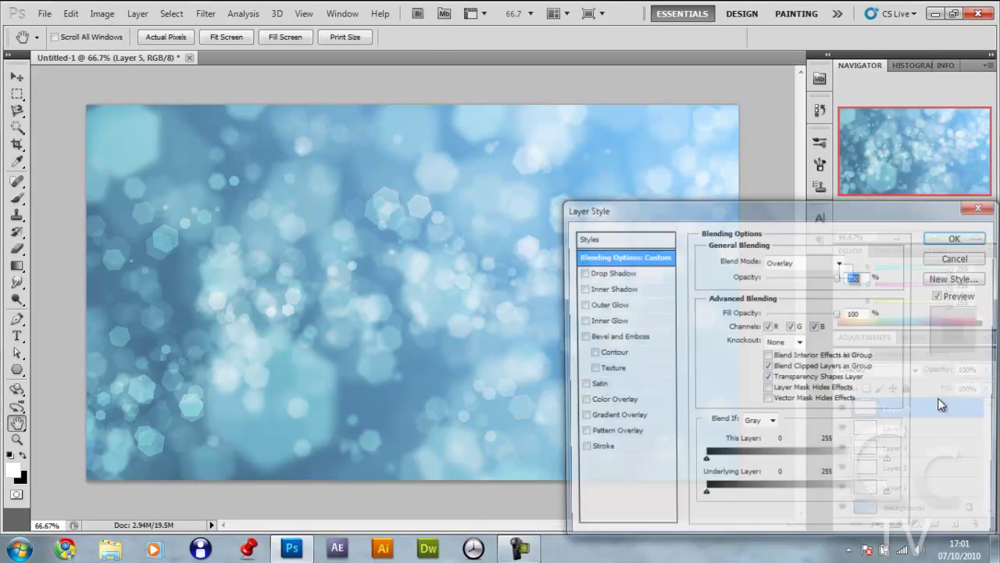
click(615, 306)
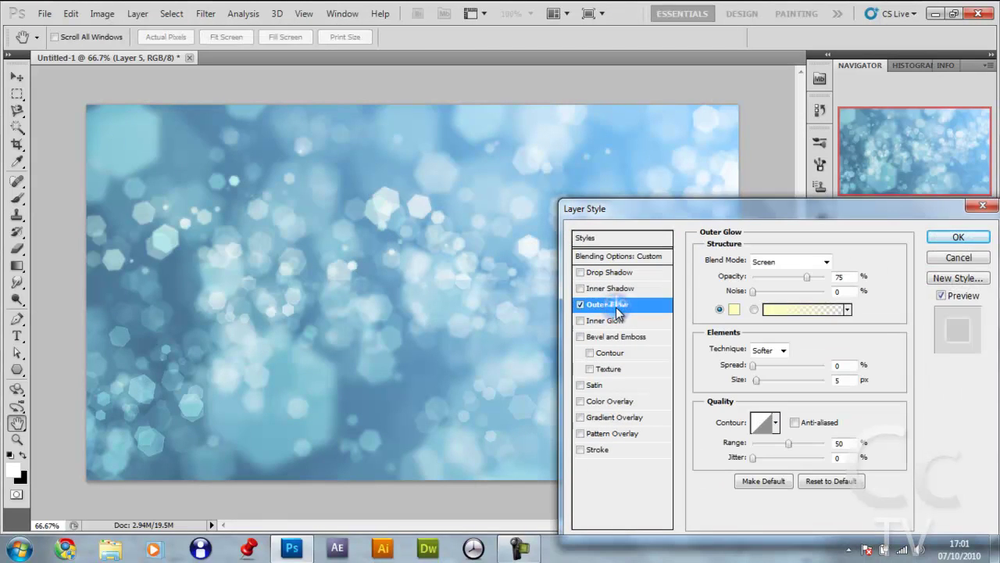
click(733, 311)
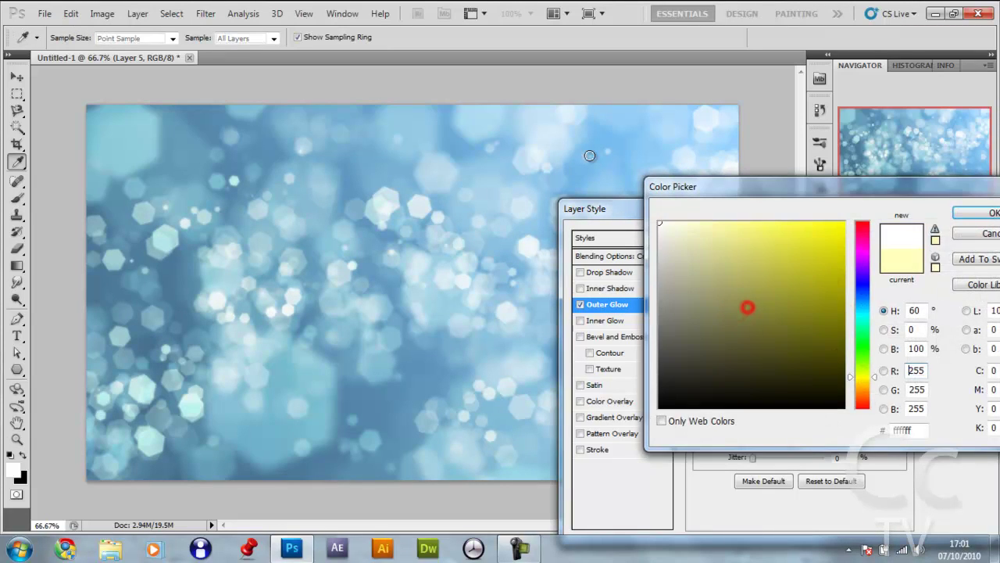
click(975, 215)
click(826, 260)
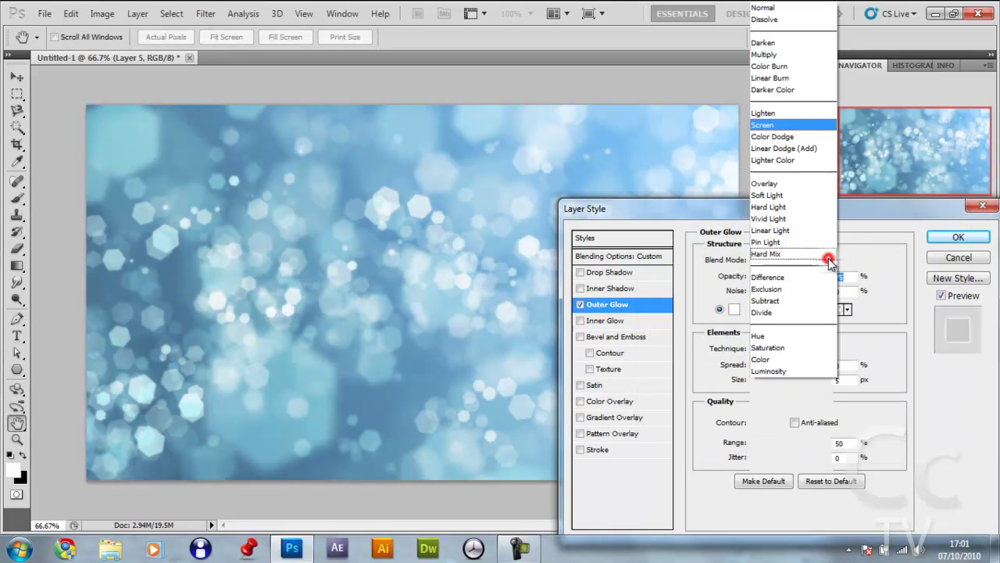
click(774, 137)
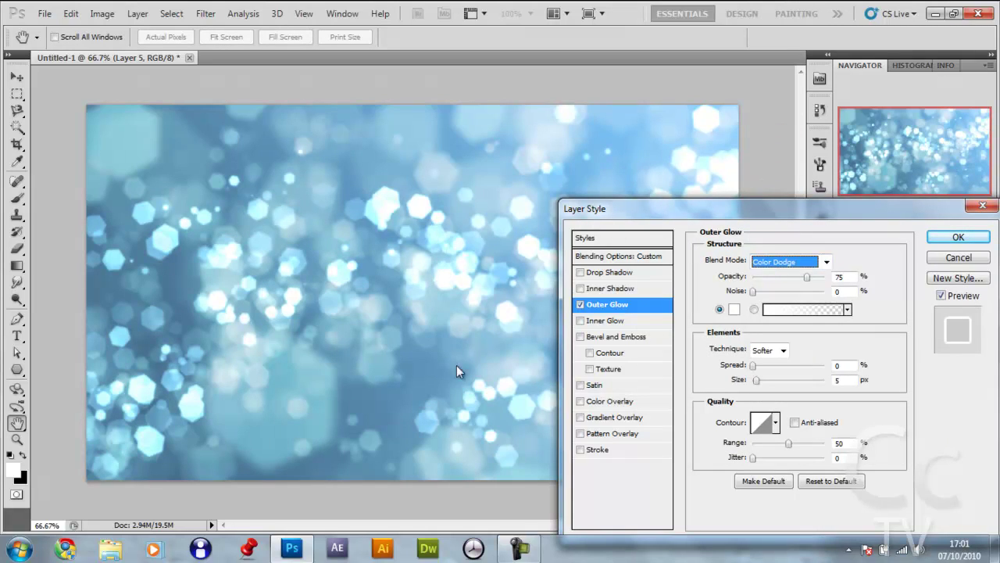
click(845, 382)
text(10)
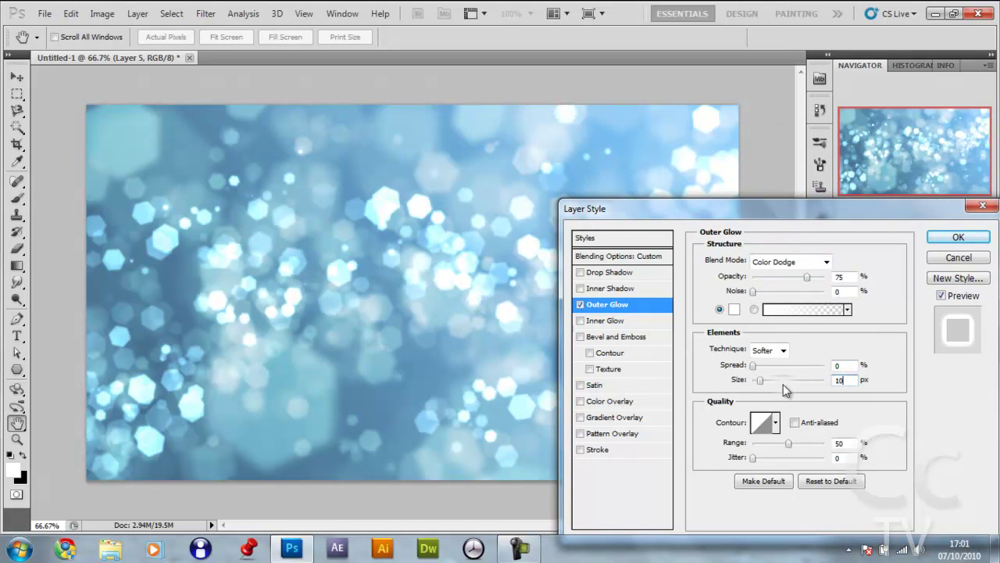
key(Return)
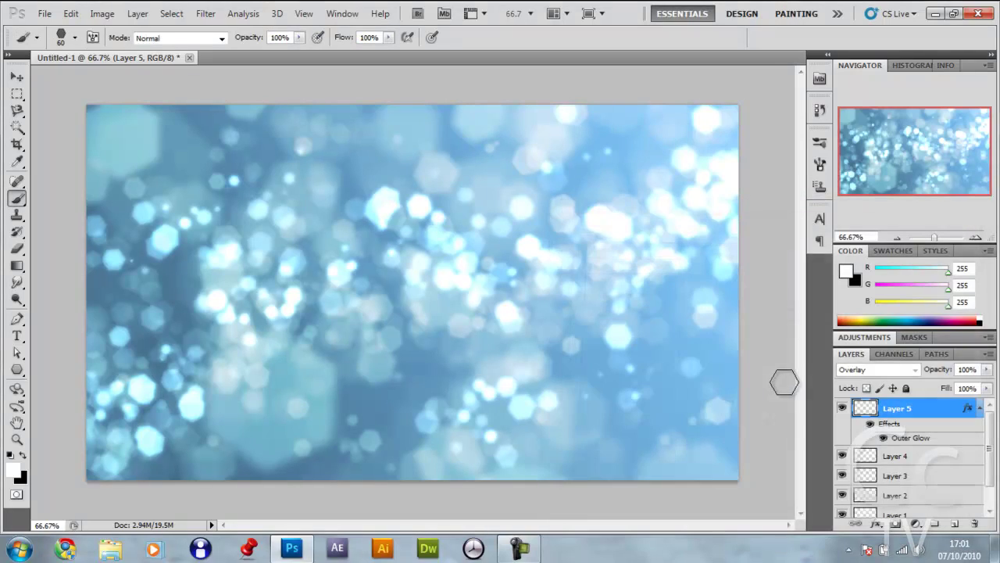
Give Layer 4 a white Color Dodge outer glow at 75% opacity and 5 px size.
click(982, 408)
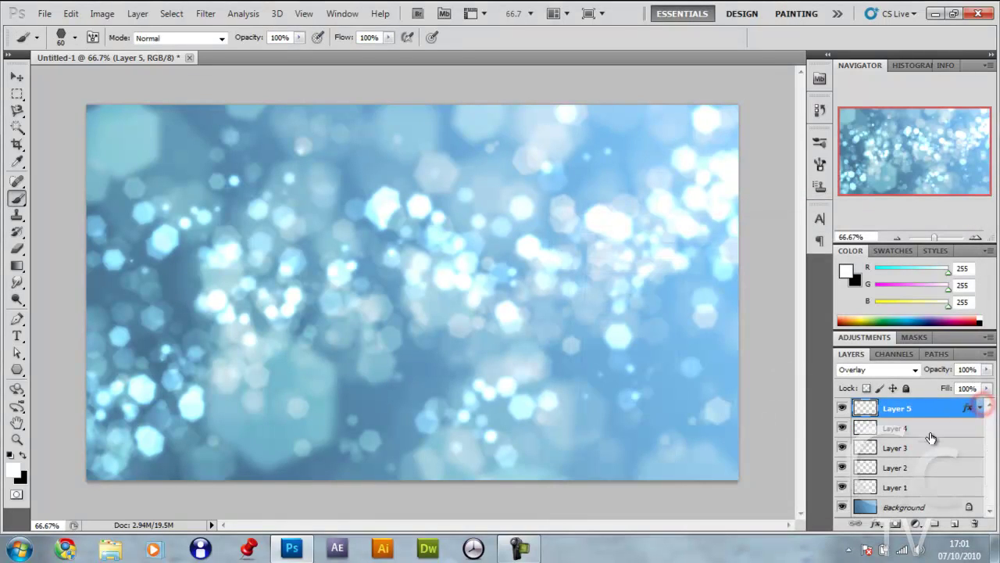
double_click(930, 429)
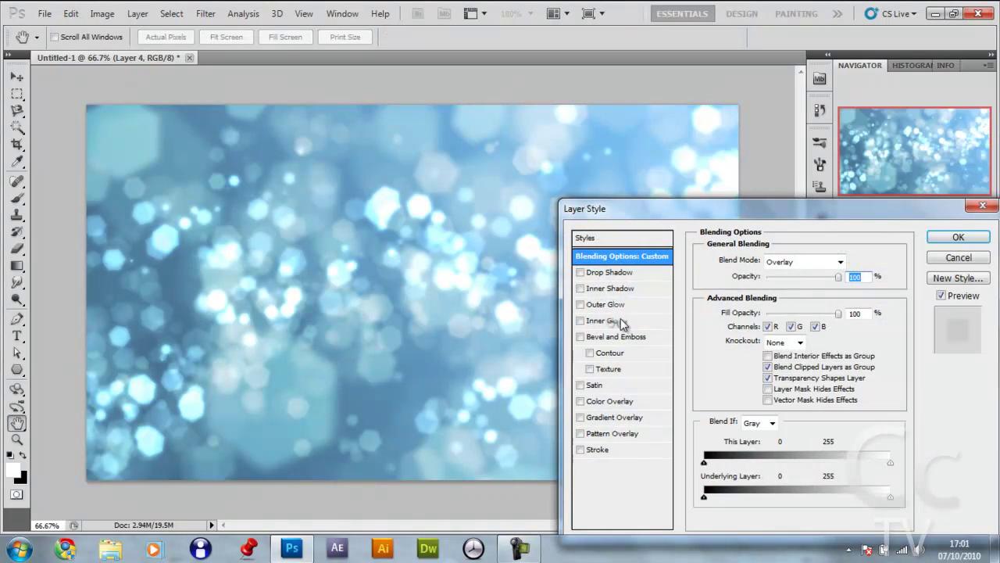
click(608, 305)
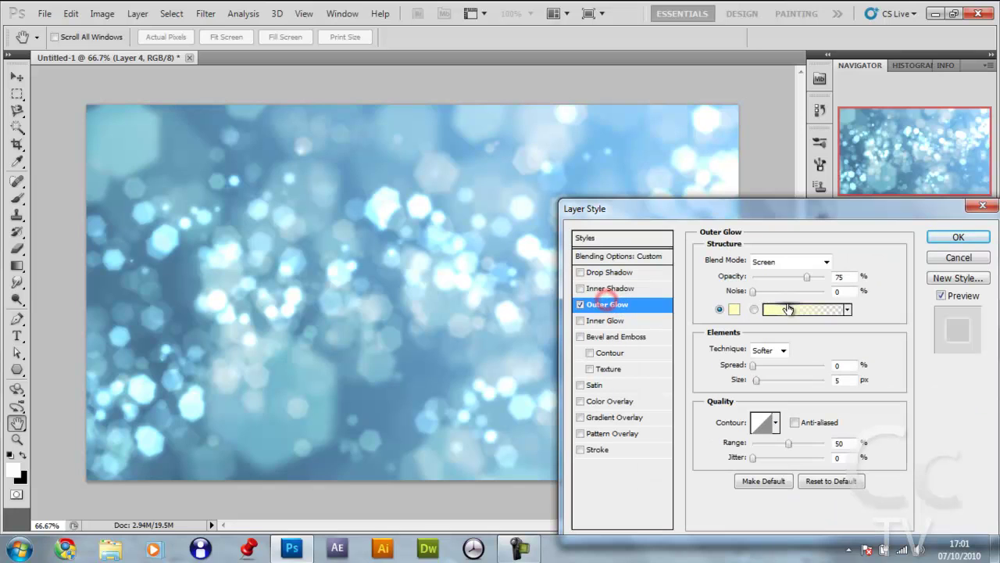
click(731, 308)
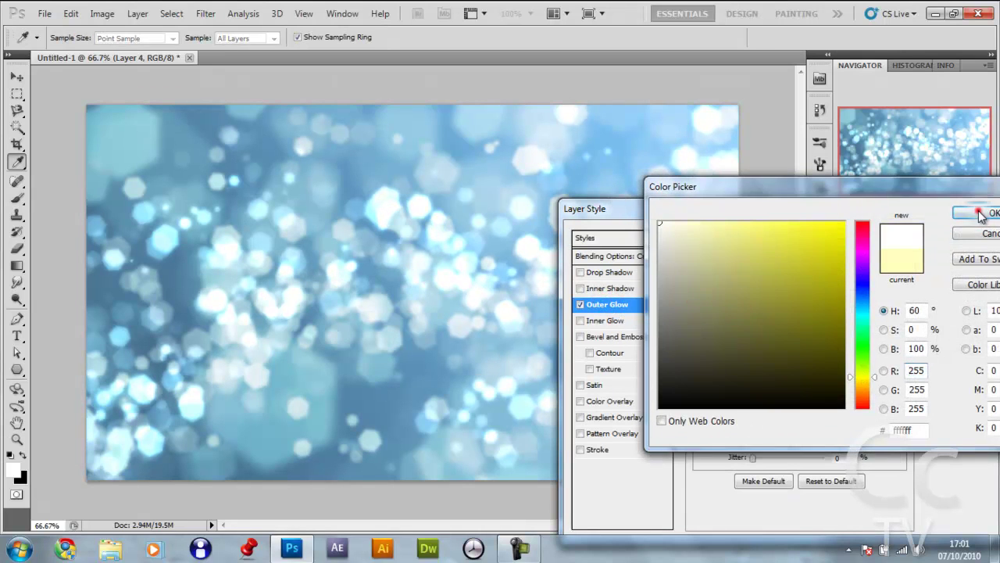
click(986, 213)
click(824, 259)
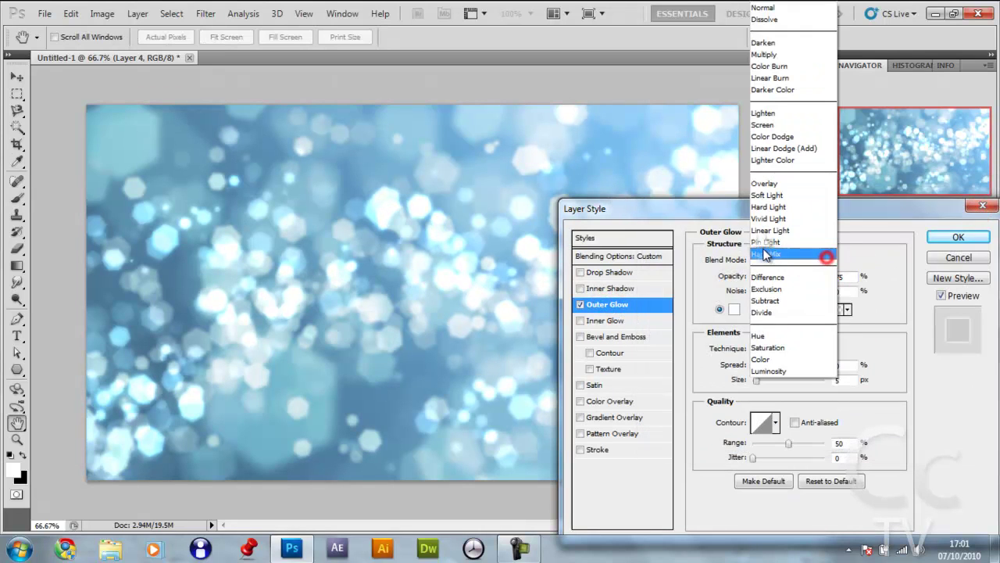
click(770, 137)
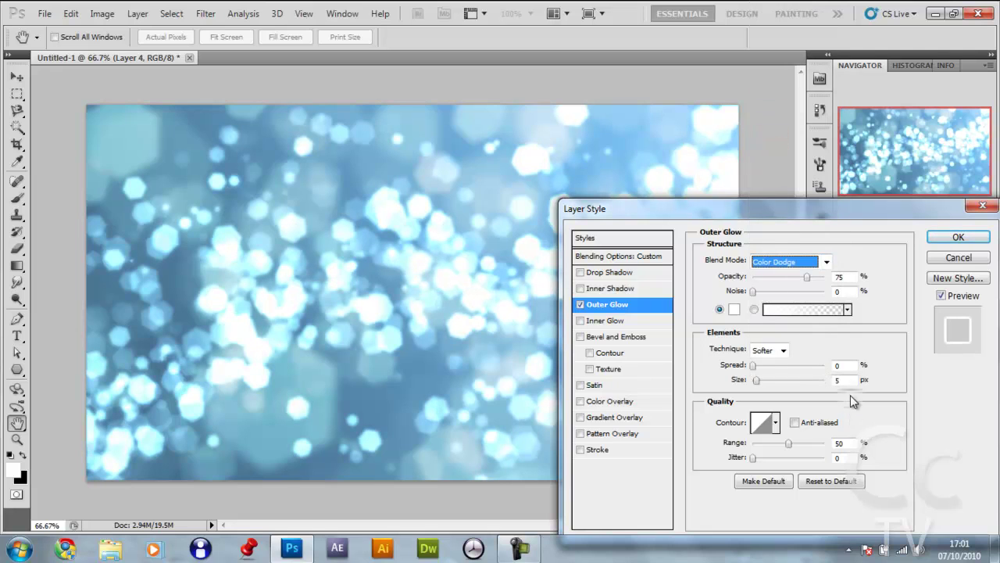
click(946, 238)
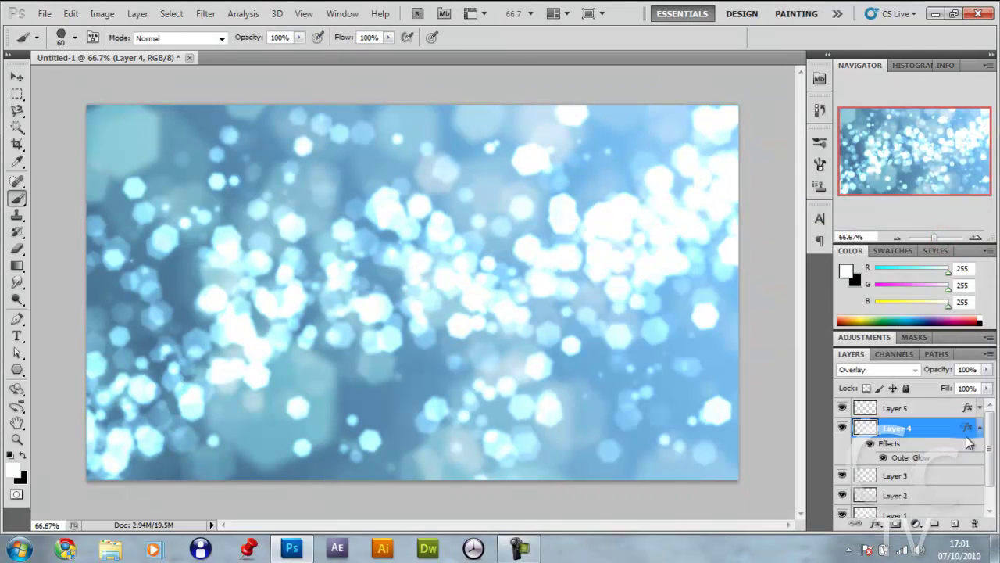
Add a white Color Dodge inner glow to Layer 3 at 75% opacity, 5 px size.
click(979, 429)
double_click(918, 447)
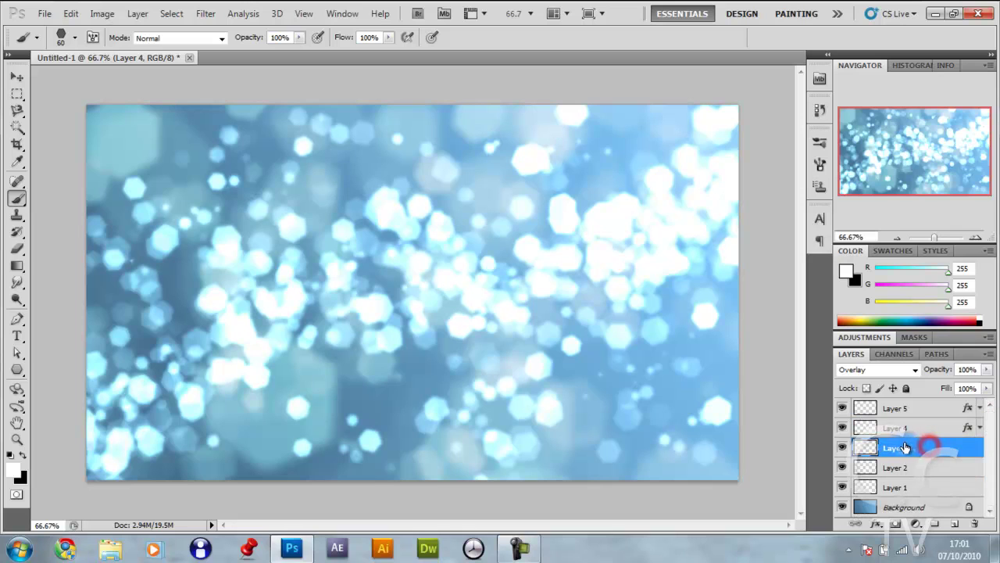
click(598, 320)
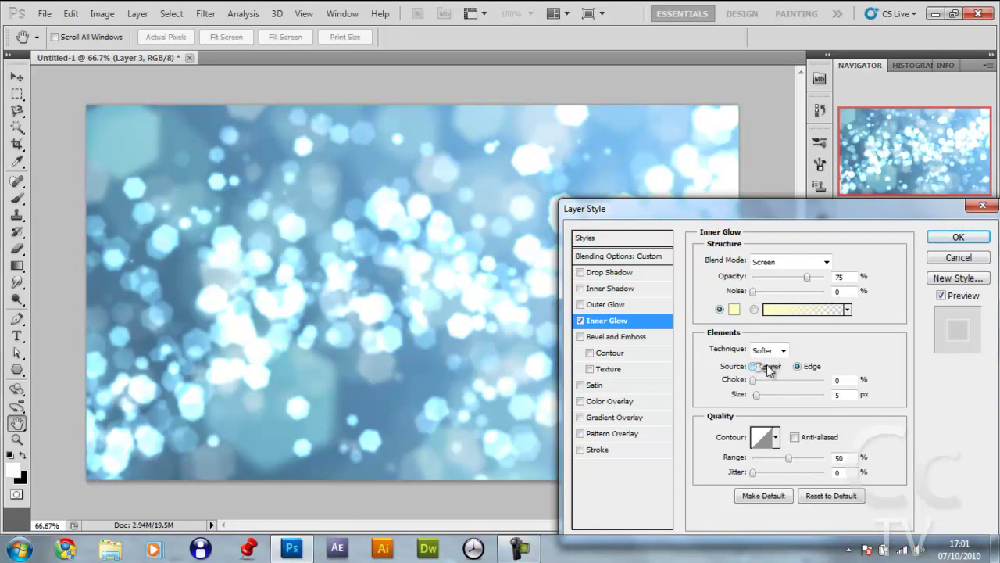
click(734, 311)
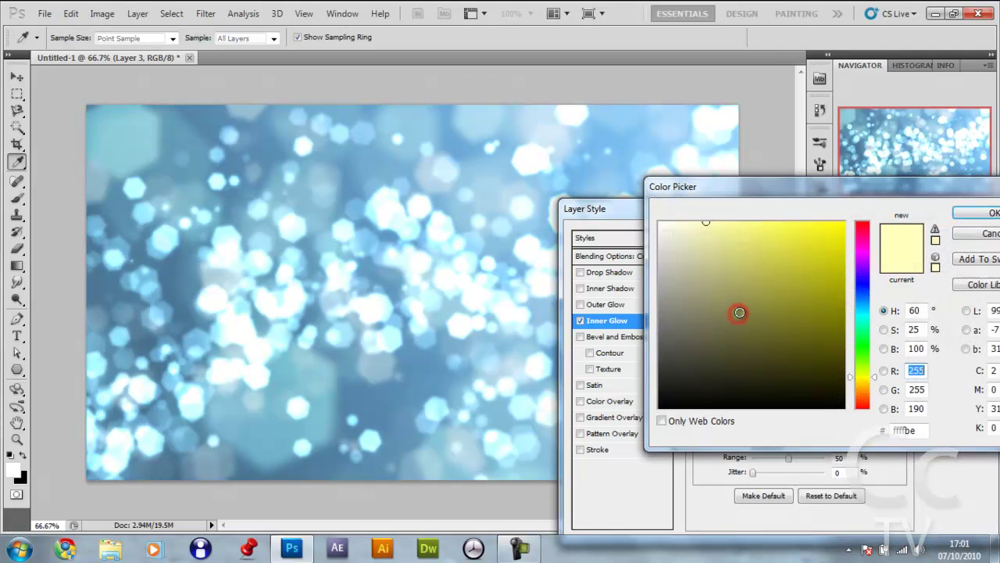
click(959, 217)
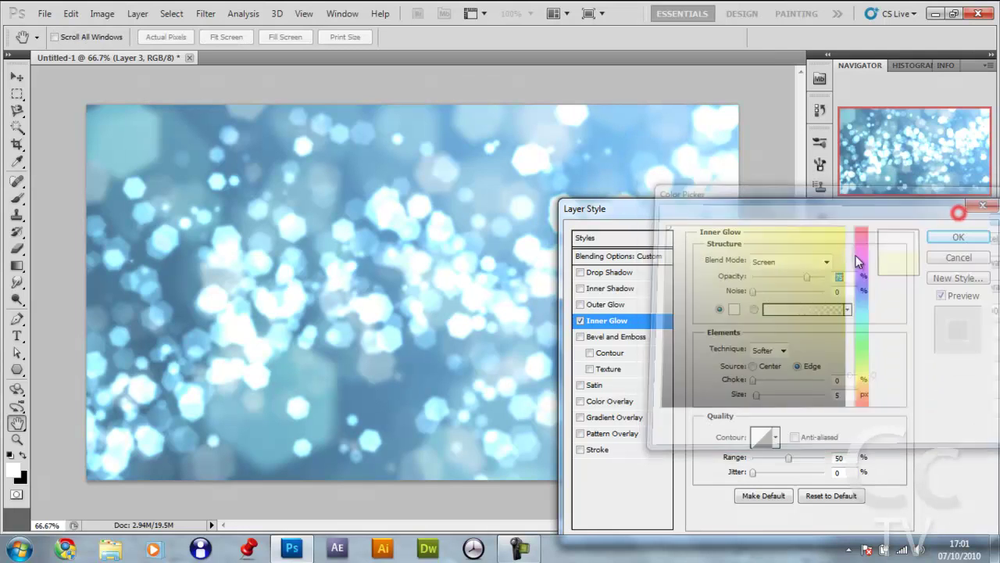
click(825, 261)
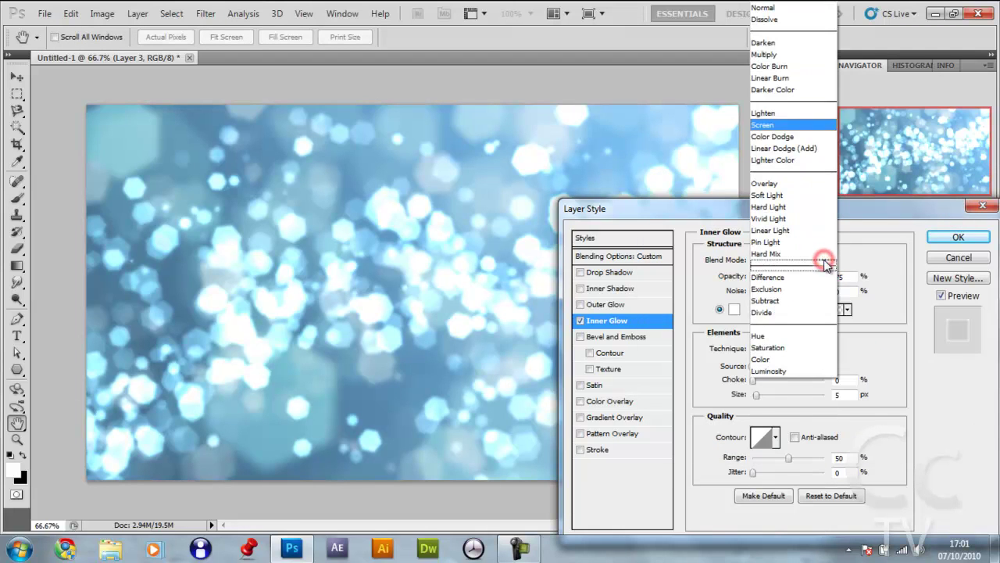
click(782, 136)
click(958, 237)
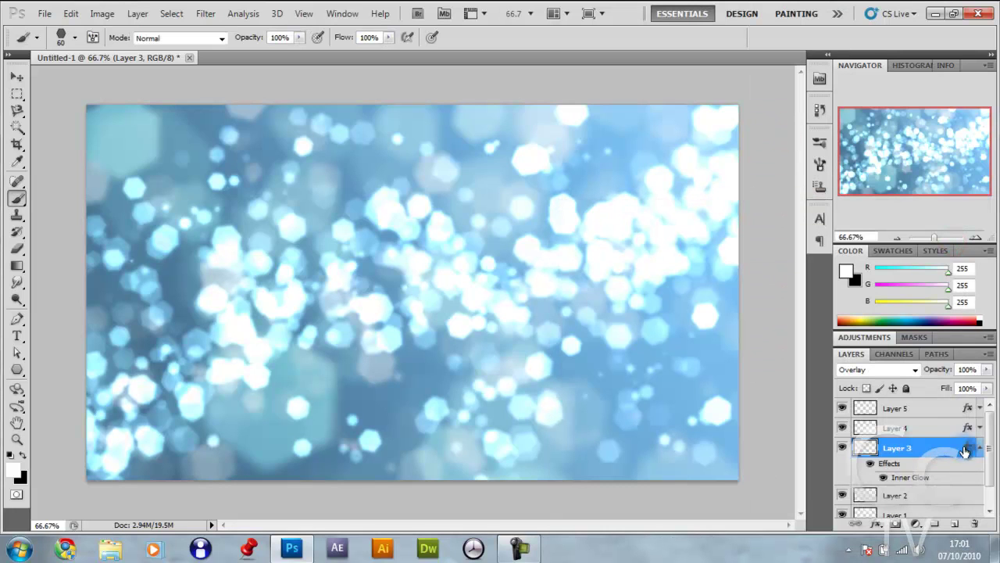
Give Layer 2 a white inner glow sourced from the centre, blended in Color Dodge.
click(979, 448)
click(935, 467)
double_click(933, 472)
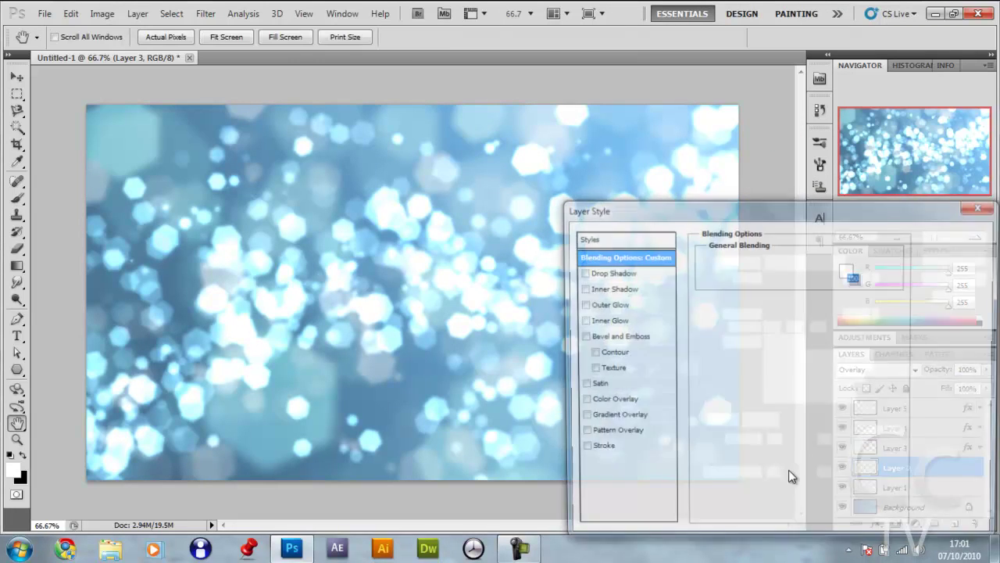
click(634, 326)
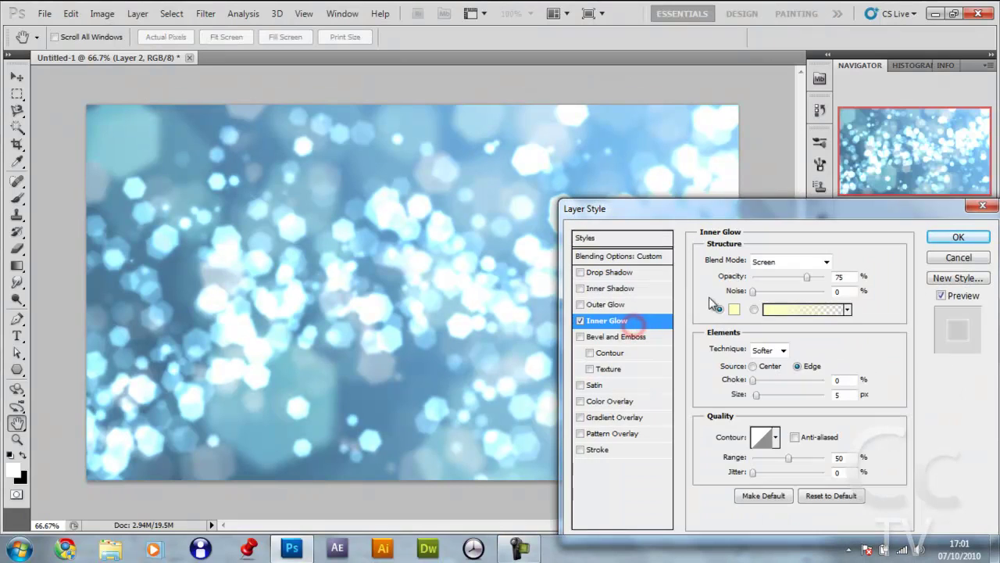
click(725, 295)
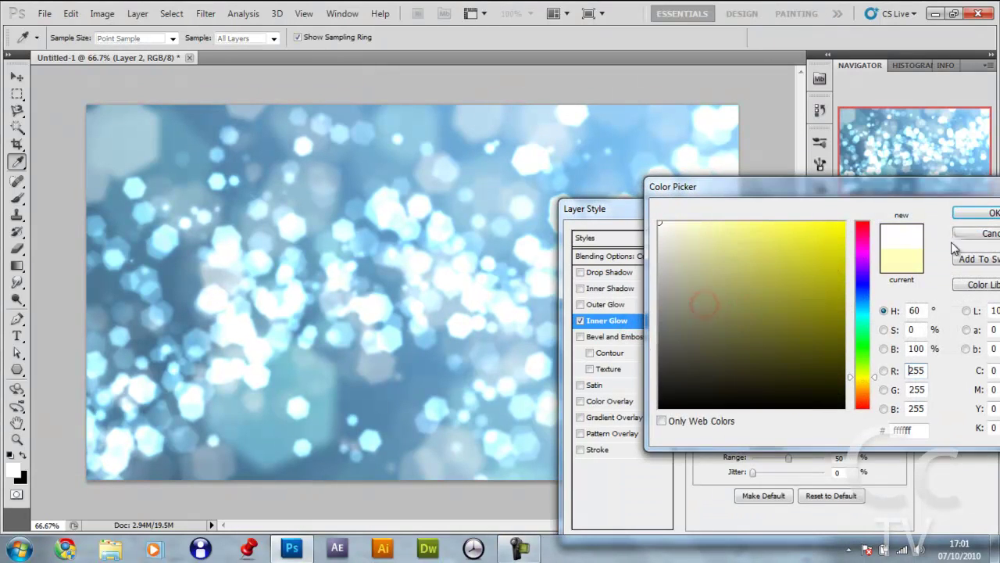
click(976, 213)
click(754, 366)
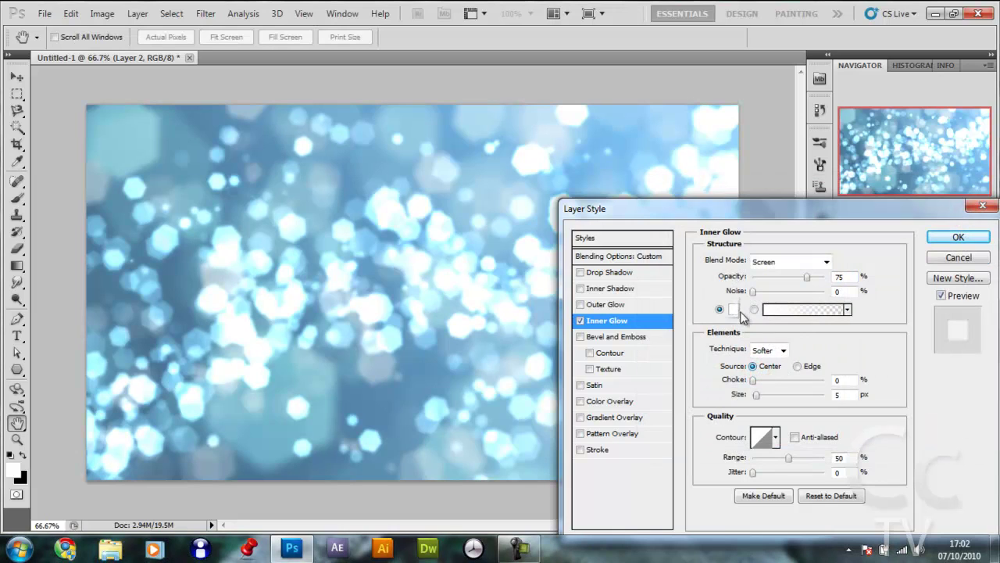
click(820, 269)
click(784, 126)
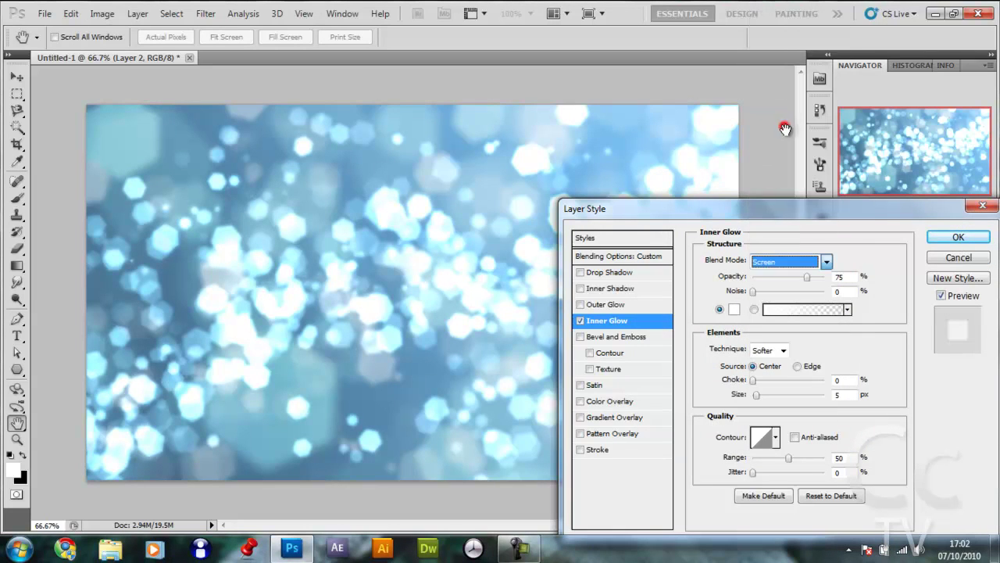
key(Down)
key(Tab)
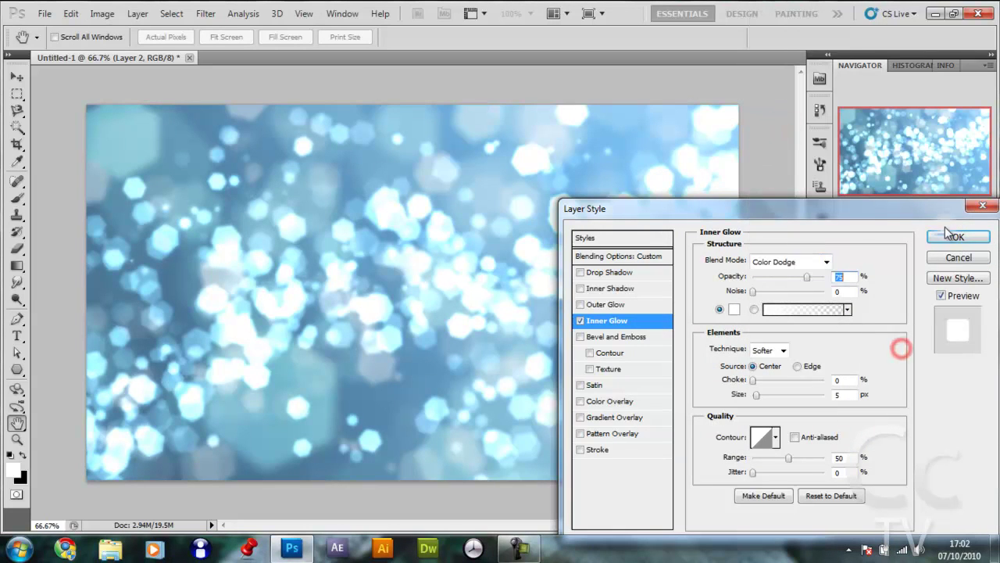
click(956, 235)
Give Layer 1 a Color Dodge inner glow of size 10.
click(977, 468)
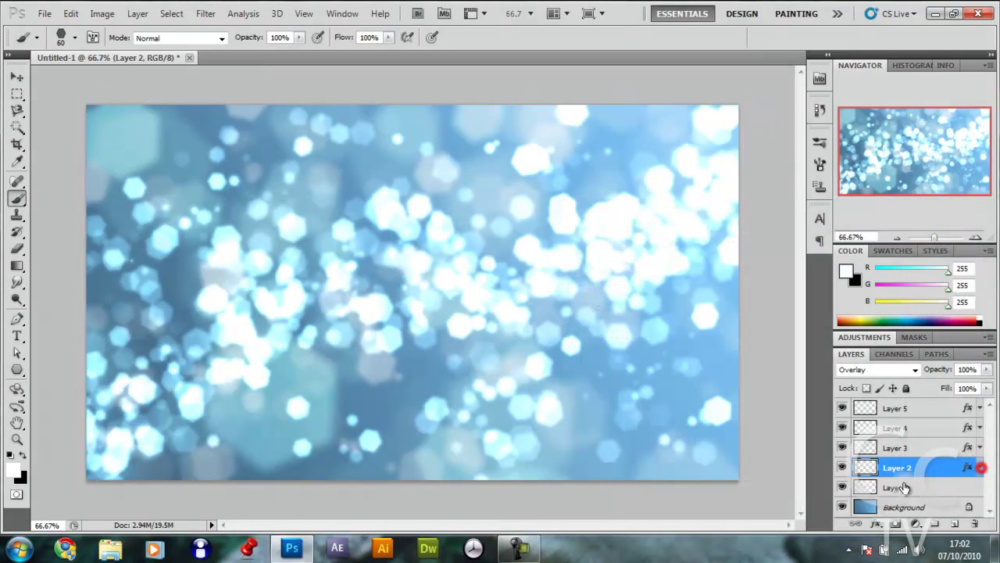
click(920, 488)
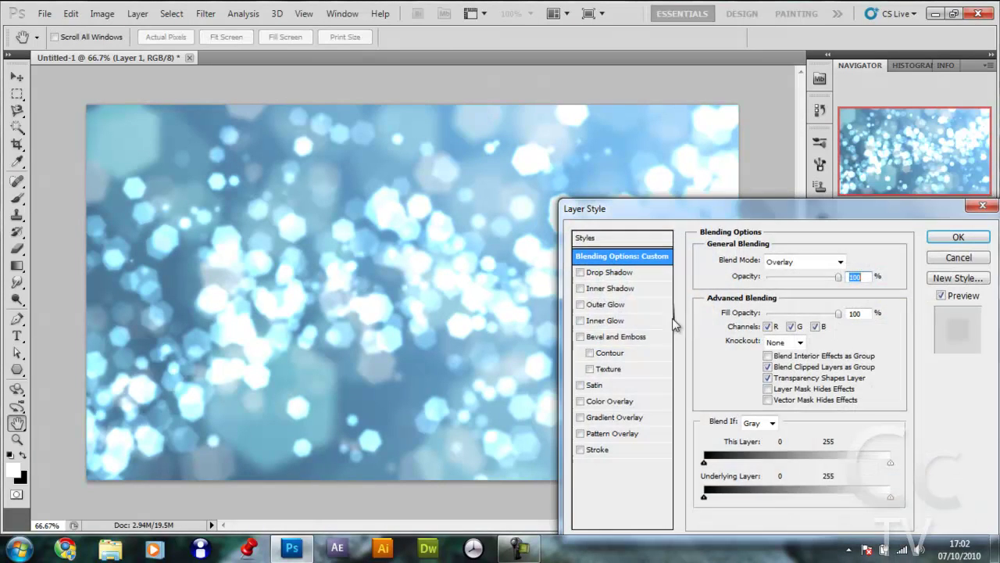
click(616, 321)
click(736, 310)
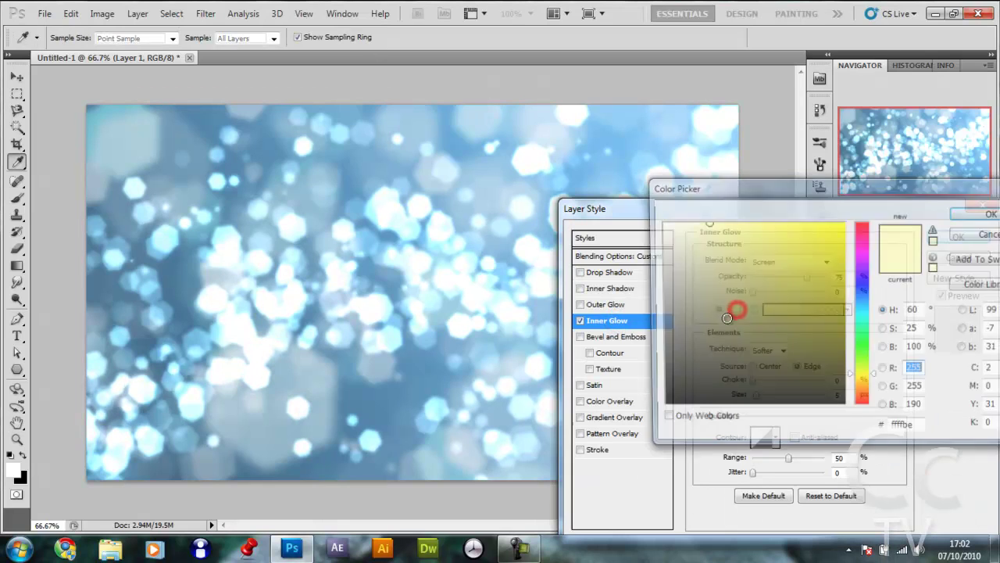
click(983, 222)
click(820, 260)
click(785, 137)
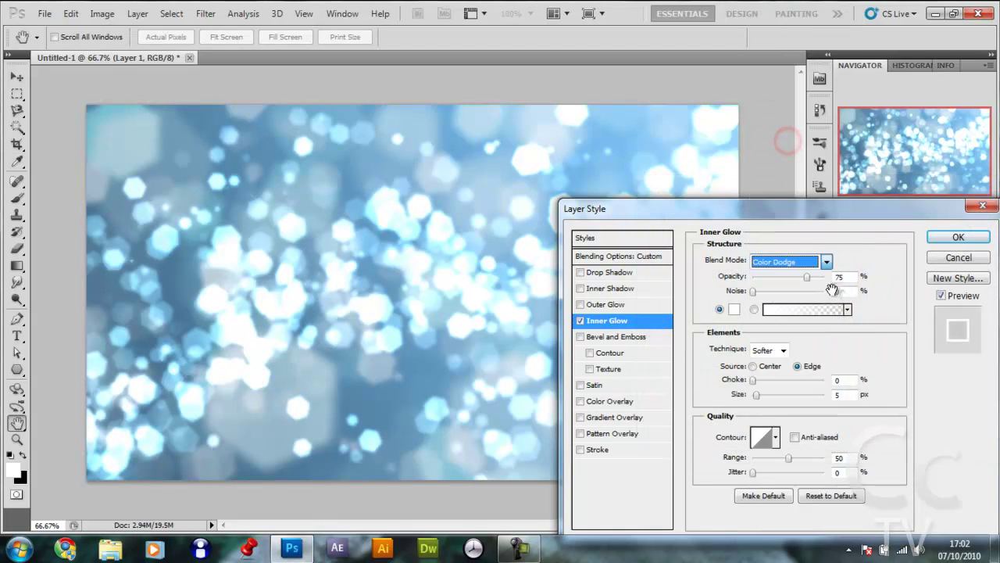
click(847, 395)
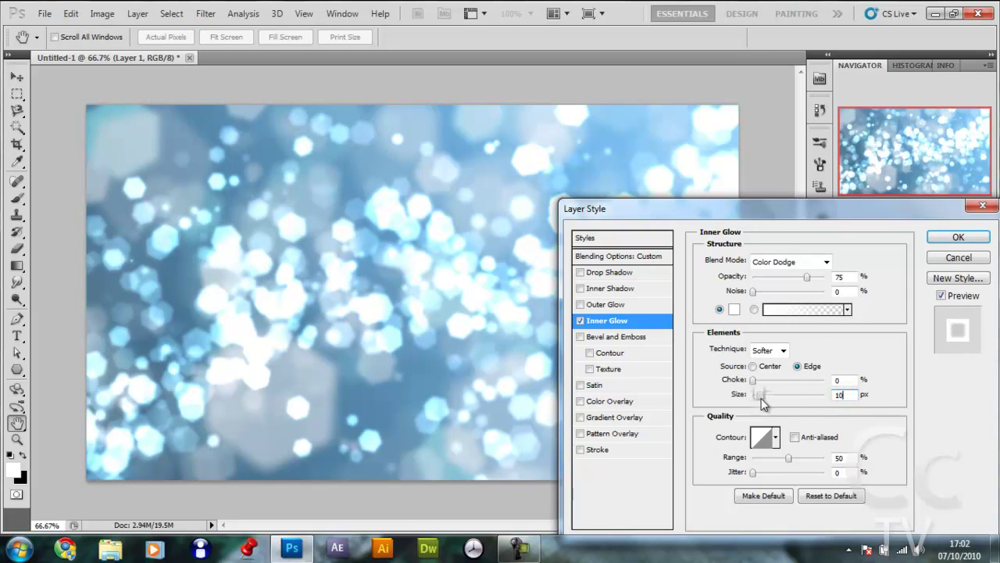
click(956, 236)
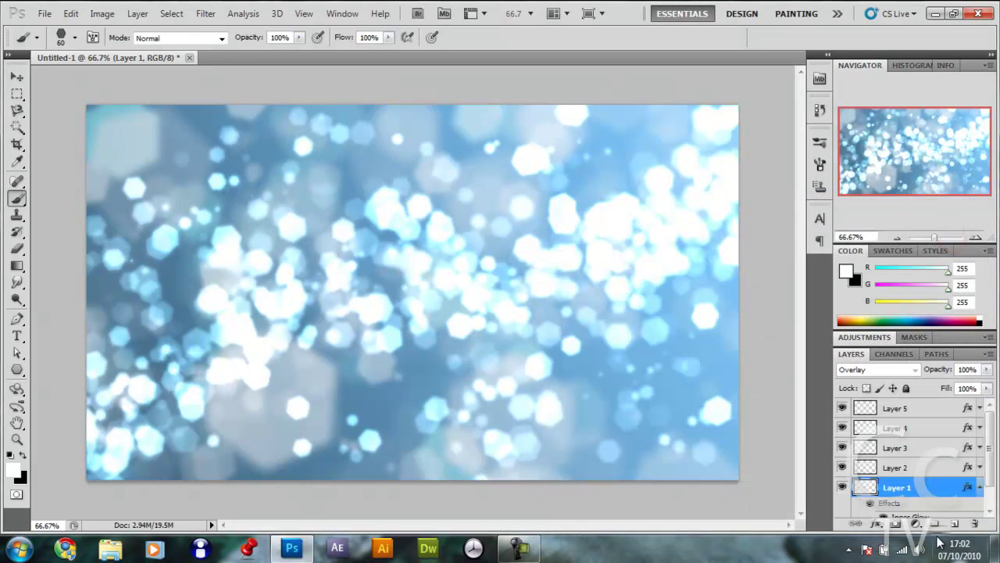
Tint Layer 1 with a light blue colour overlay of H 205, S 75, B 100.
click(981, 488)
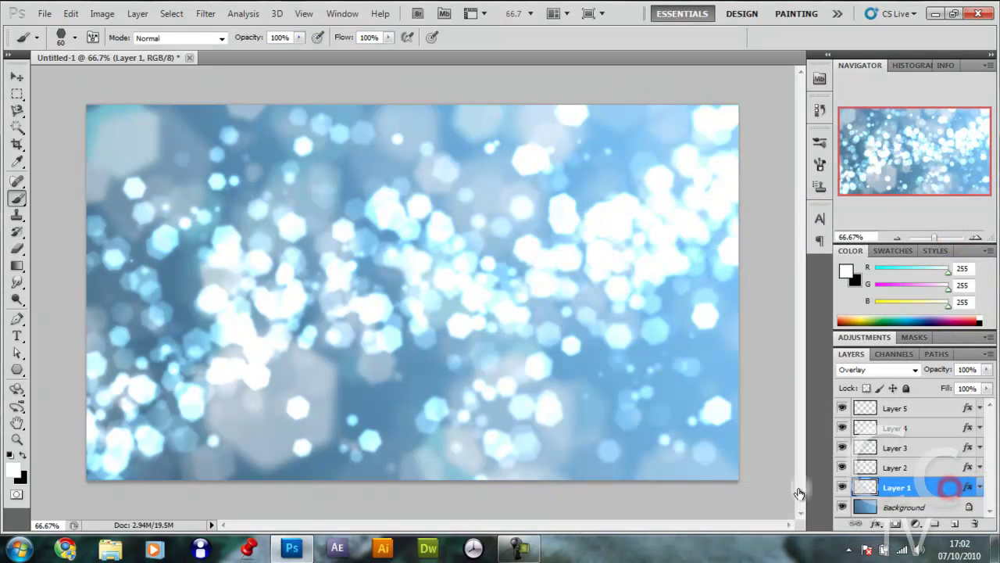
click(615, 417)
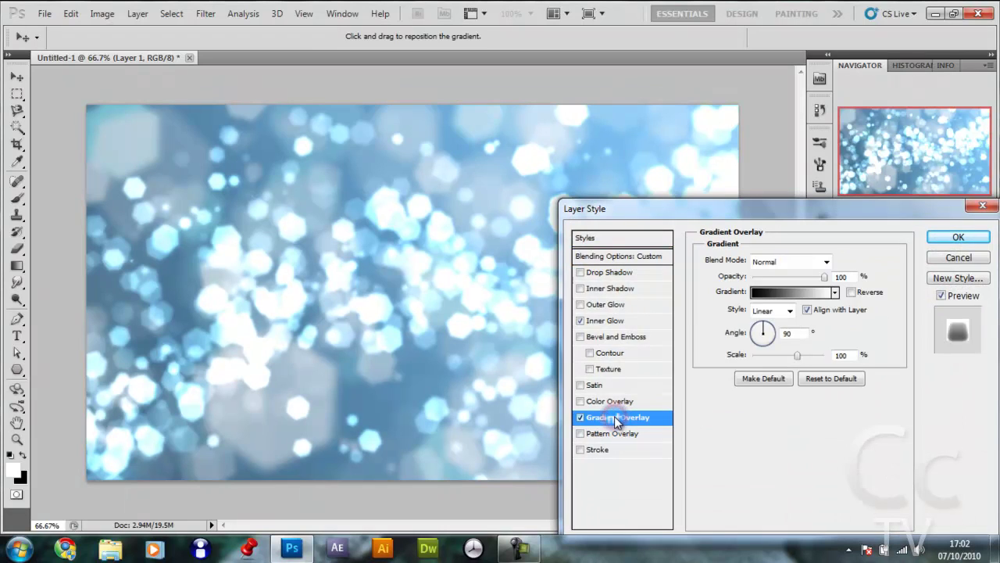
drag(519, 497, 564, 439)
click(579, 418)
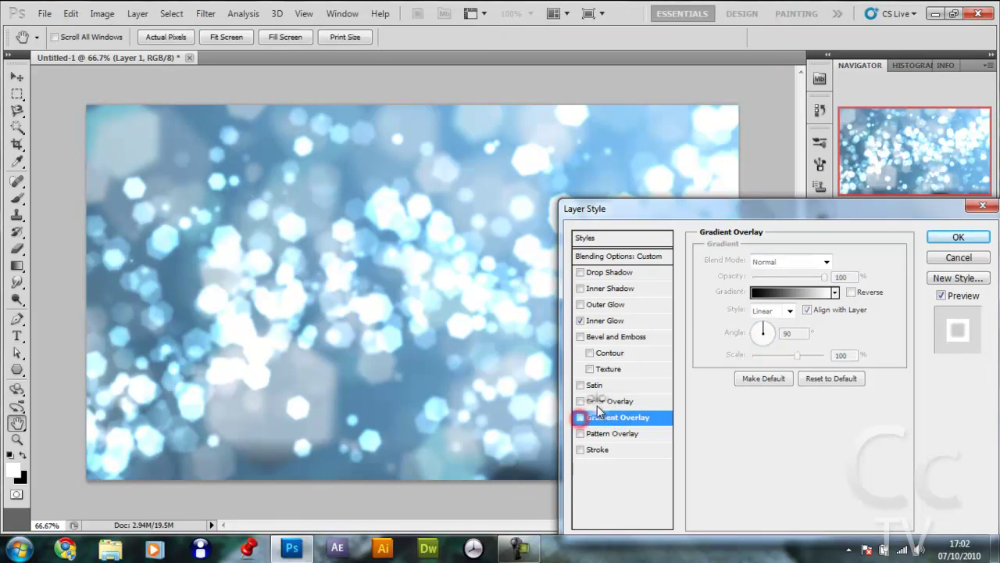
click(610, 401)
click(844, 262)
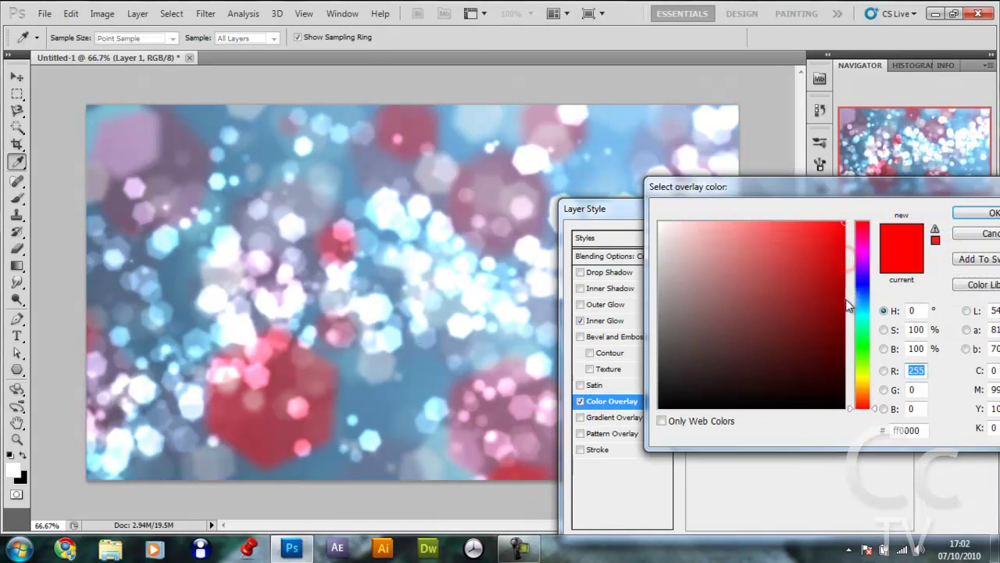
click(914, 311)
text(205)
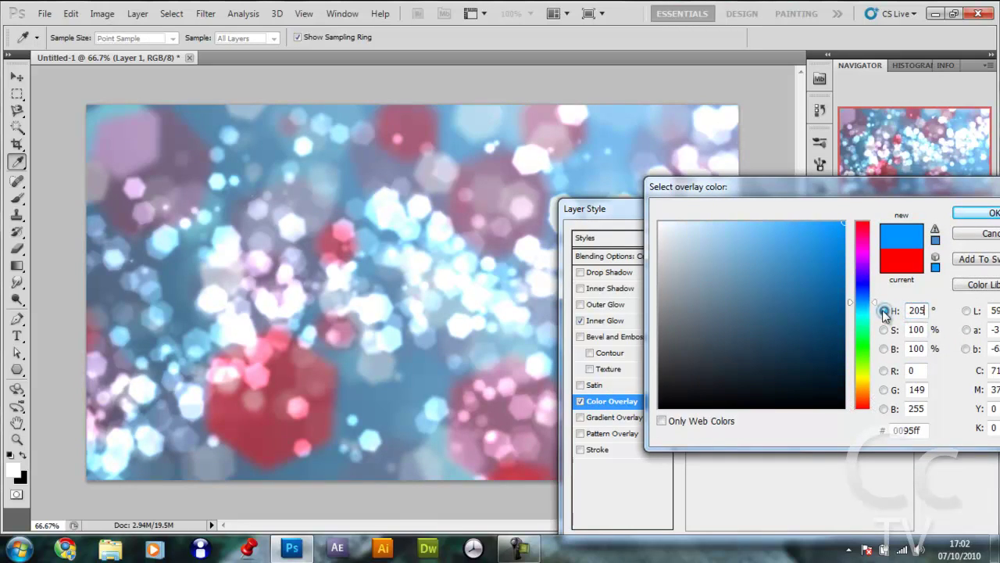
click(915, 329)
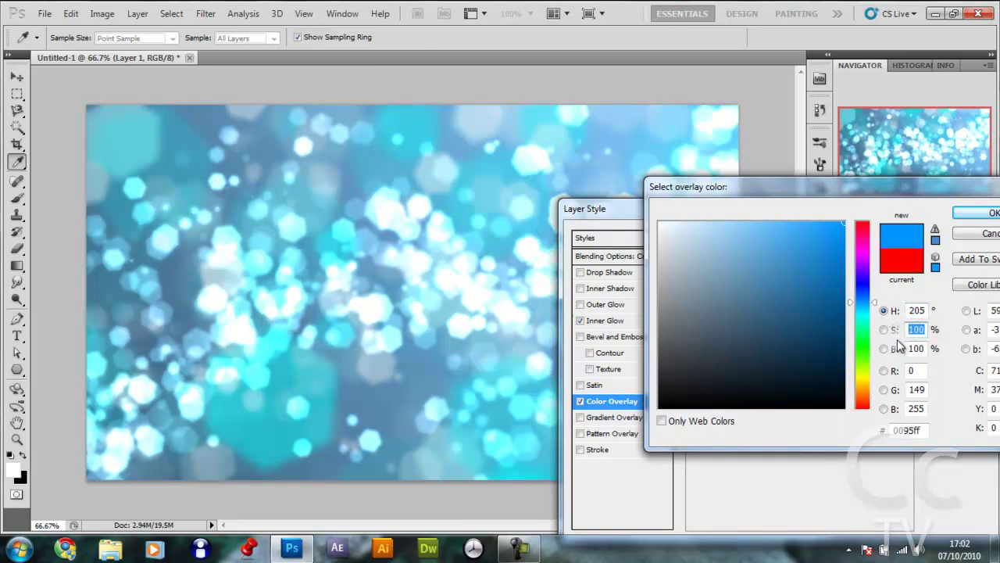
text(75)
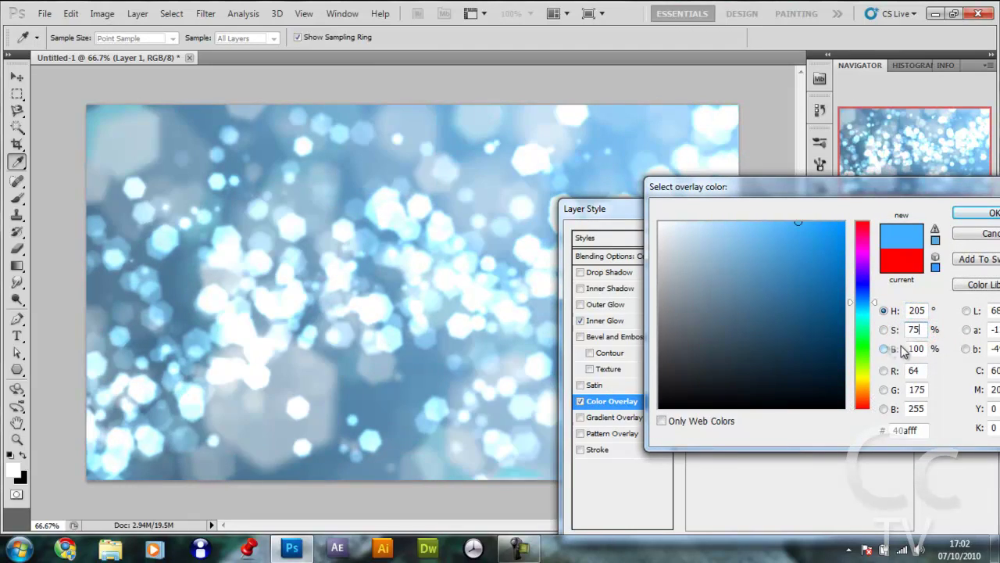
click(977, 213)
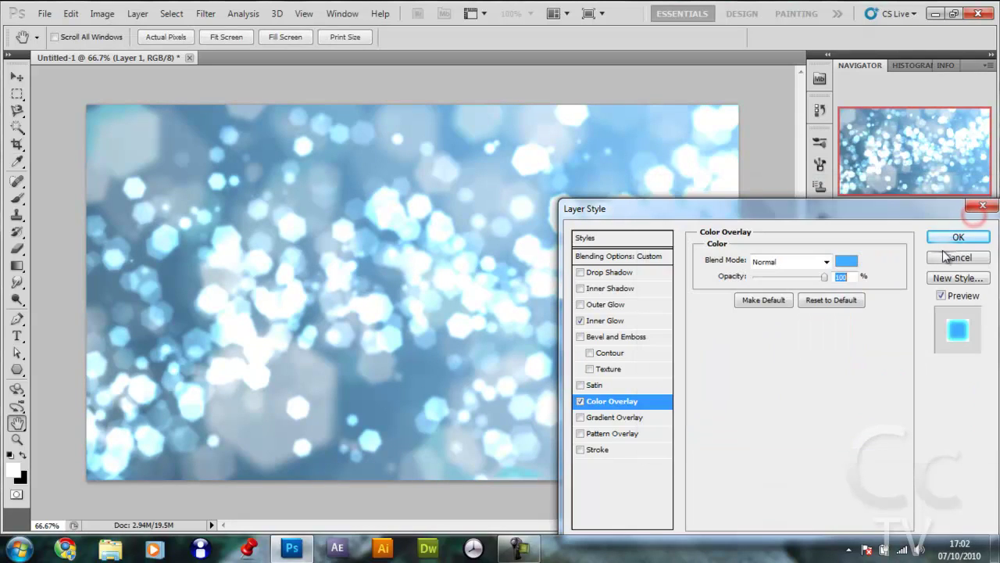
click(969, 238)
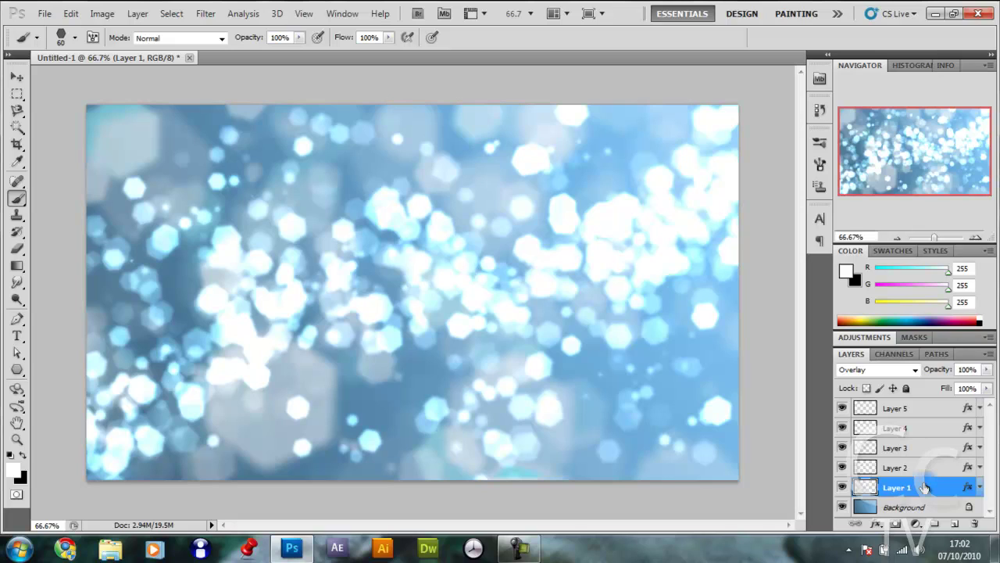
Add a new Layer 6 above Layer 5 with black colour, blended in Linear Dodge (Add).
click(892, 409)
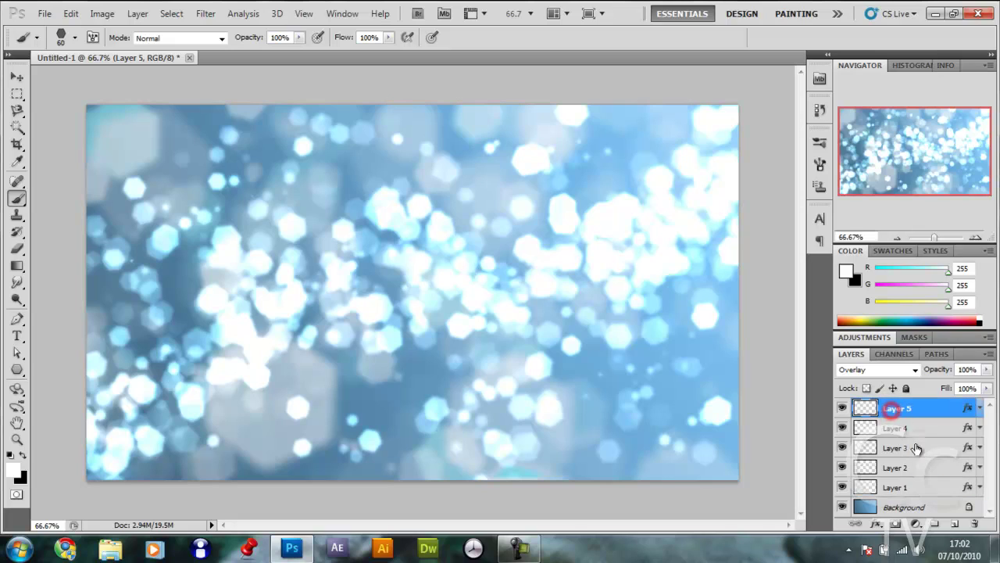
click(955, 525)
key(x)
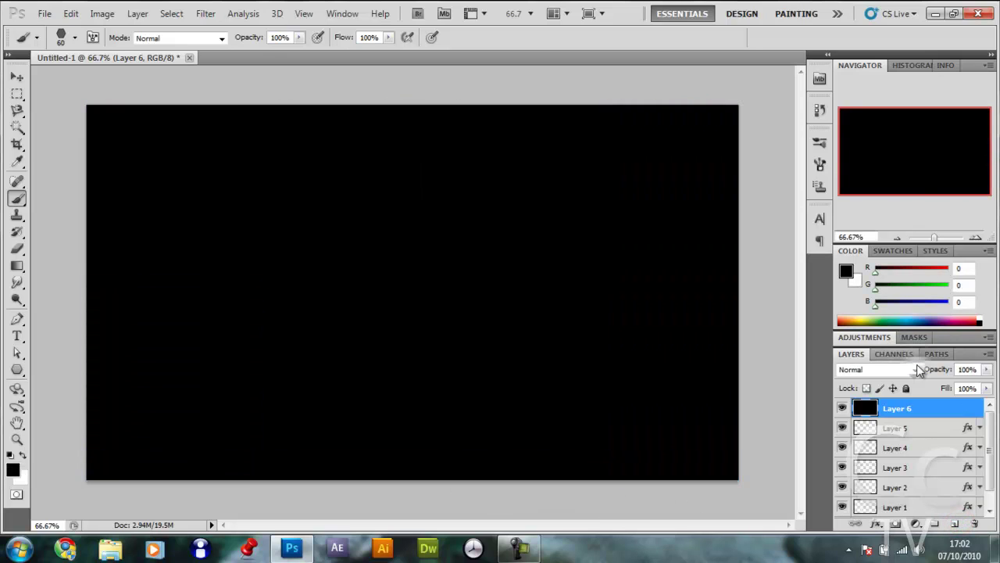
click(910, 369)
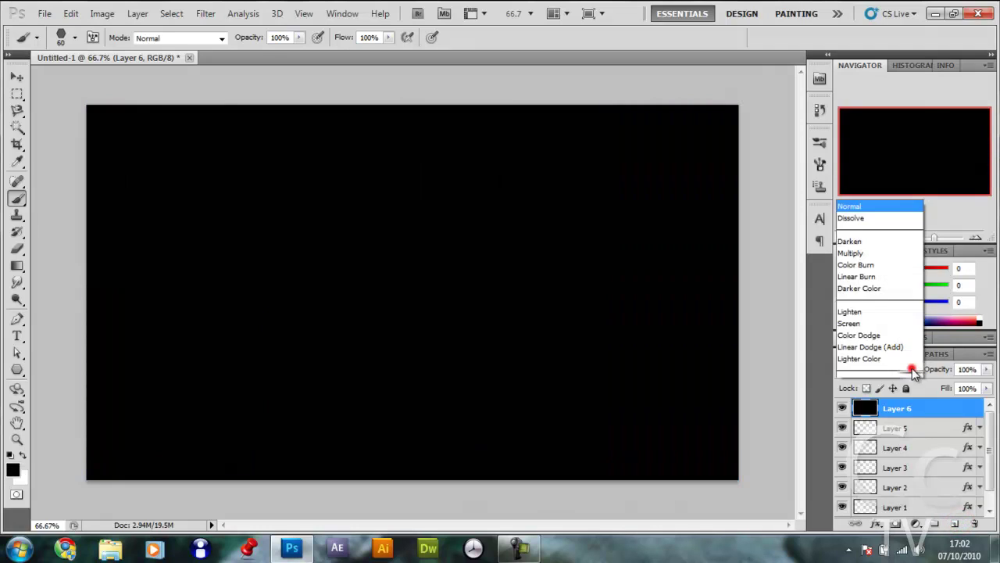
click(890, 155)
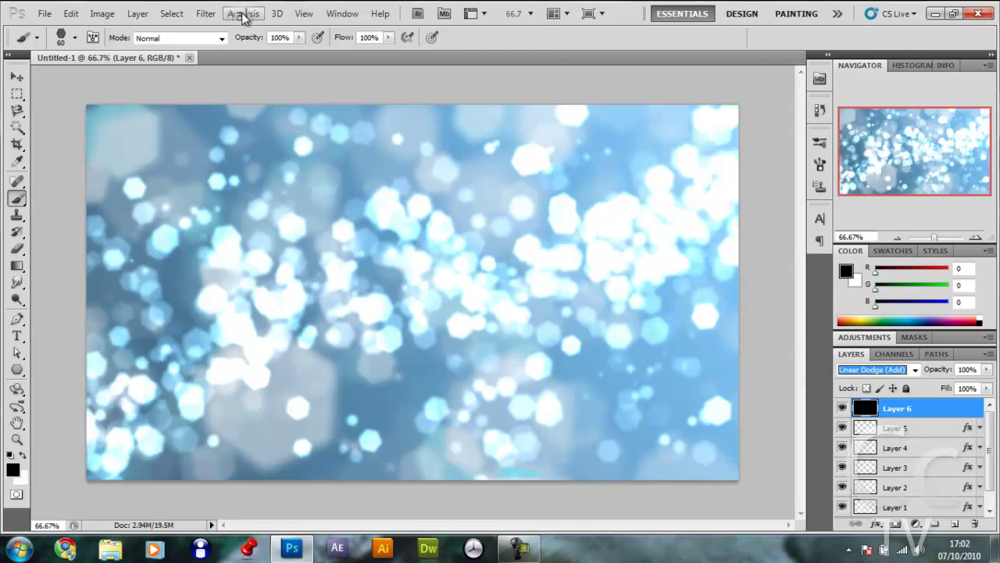
Render a 105mm Prime lens flare at the upper left of Layer 6.
click(206, 13)
mouse_move(334, 148)
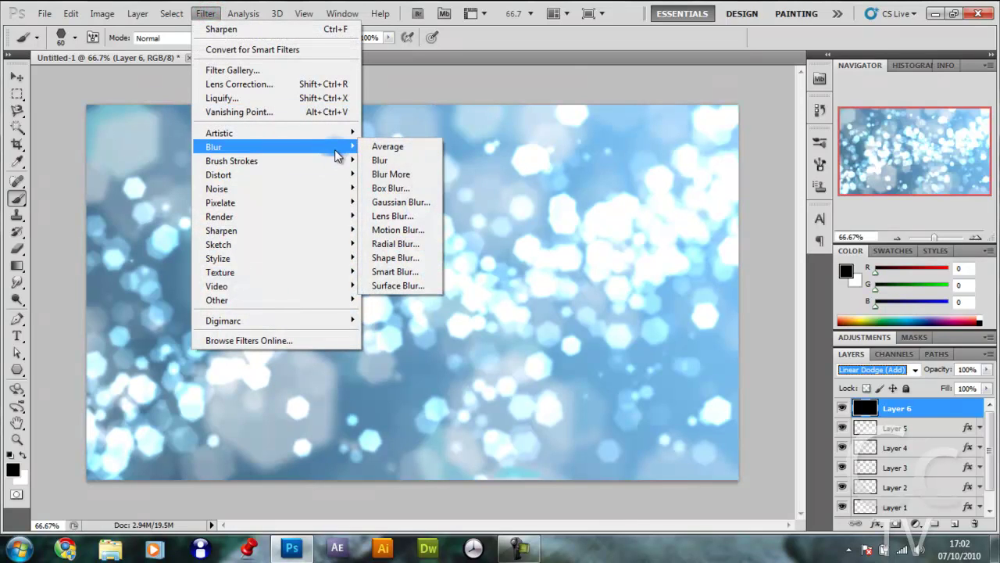
mouse_move(351, 217)
click(394, 258)
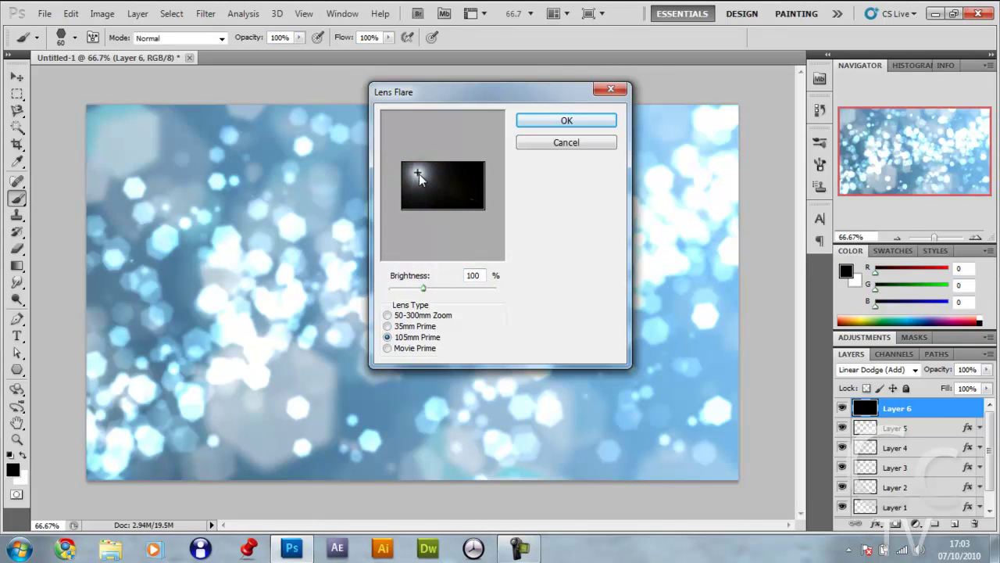
click(545, 125)
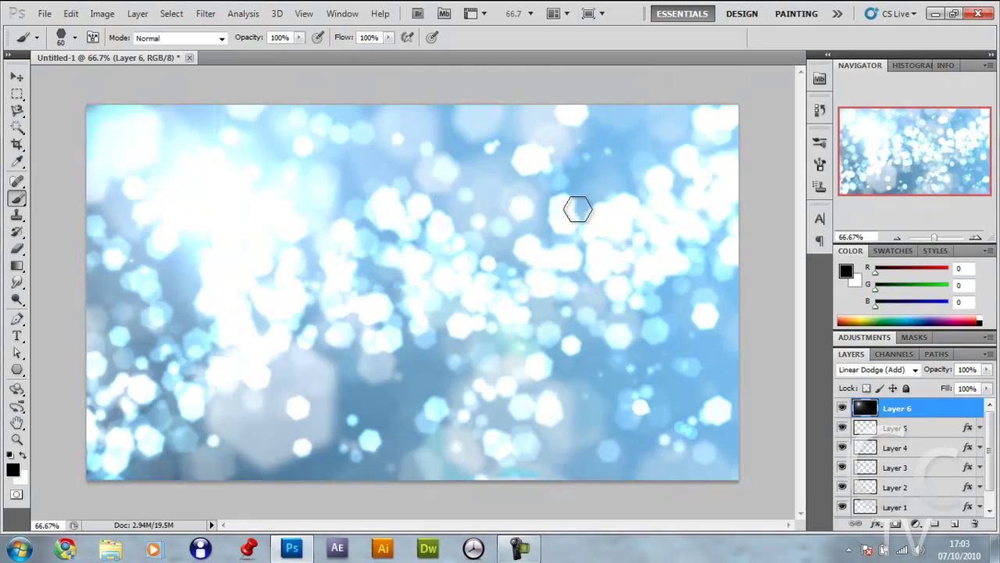
scroll(899, 446, down, 1)
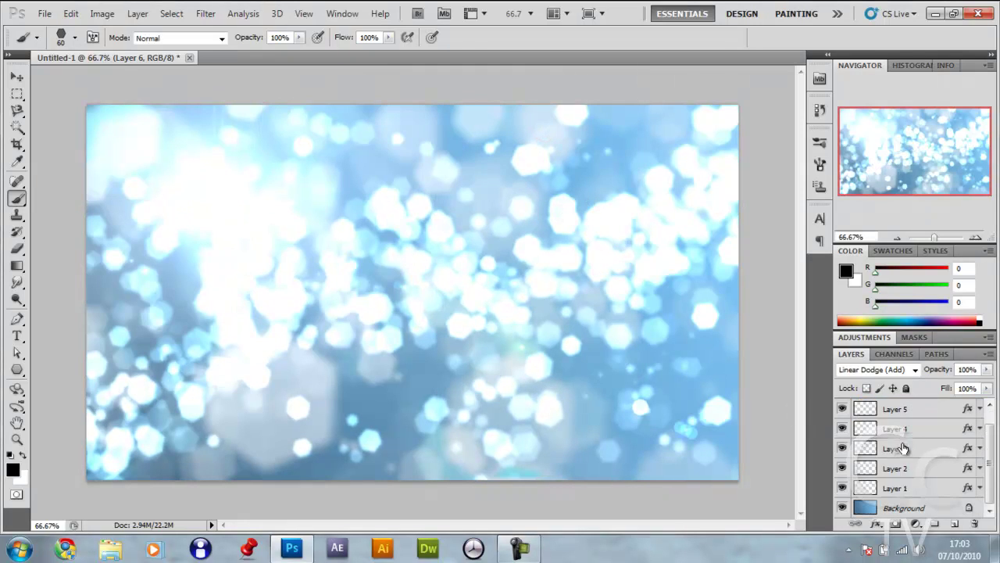
Flatten all layers into one Background and duplicate it as an Overlay layer.
shift+click(913, 512)
right_click(914, 511)
key(Escape)
right_click(910, 513)
click(891, 491)
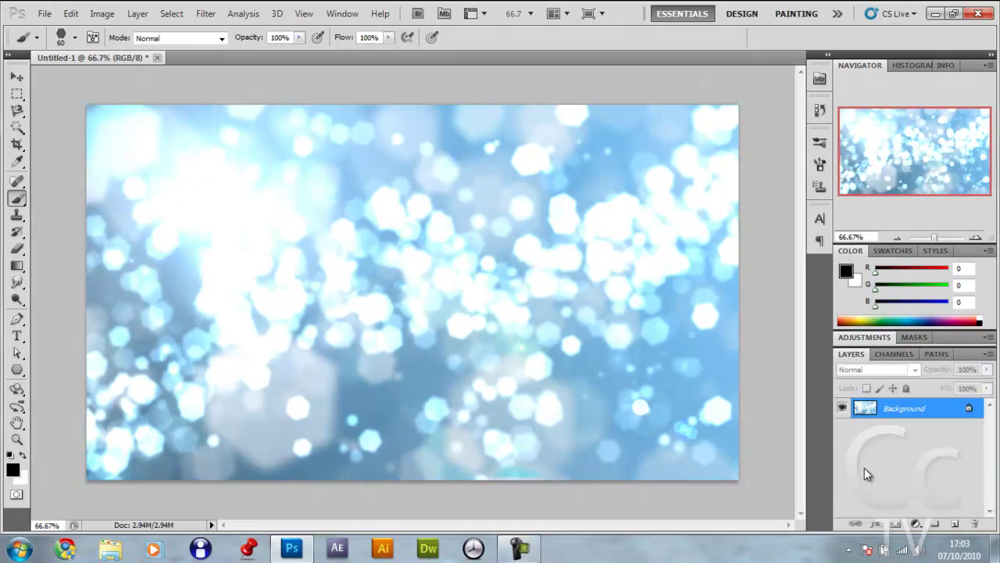
key(ctrl+j)
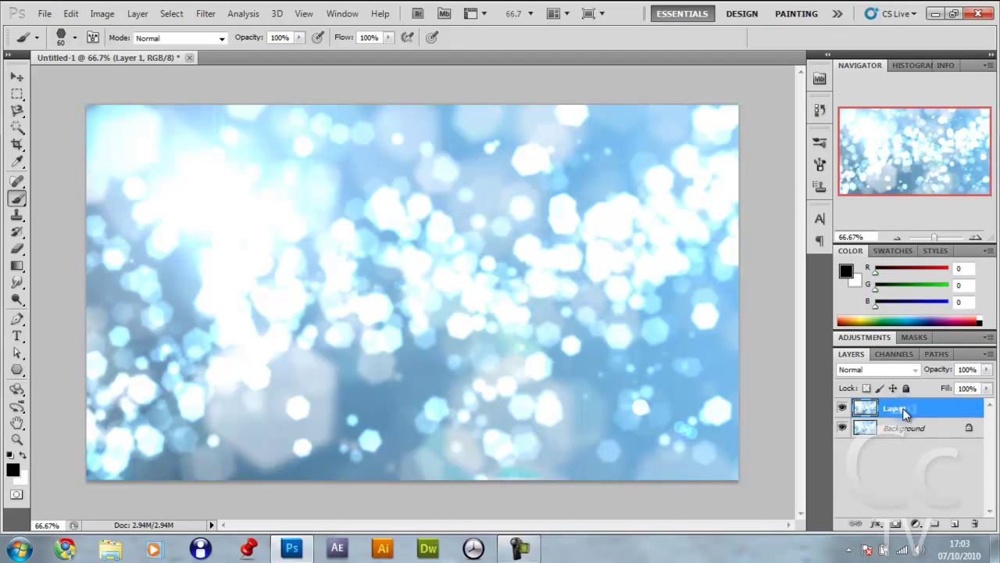
click(882, 372)
click(844, 183)
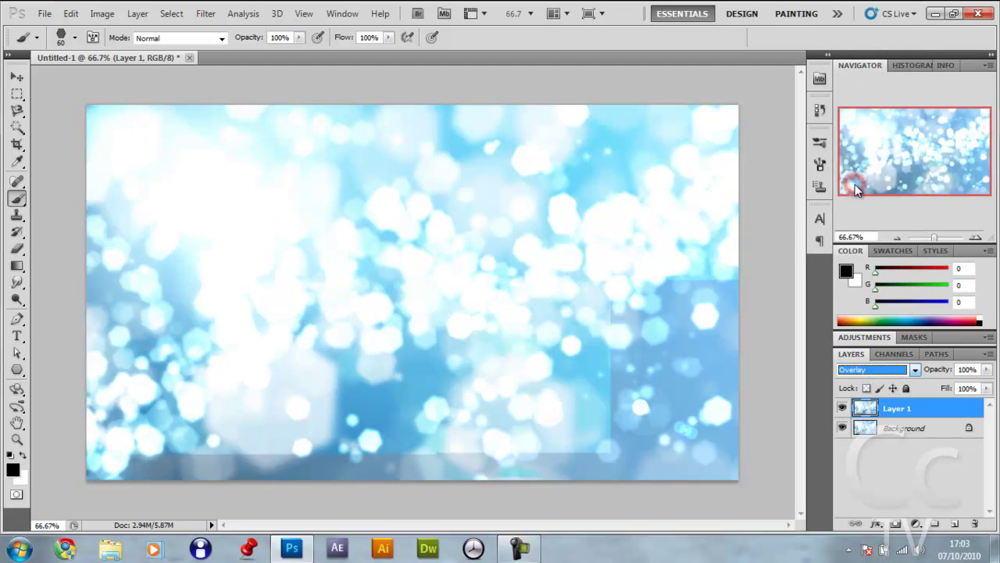
Apply a Zoom radial blur of amount 100, Best quality, to the Background layer.
click(895, 428)
click(205, 14)
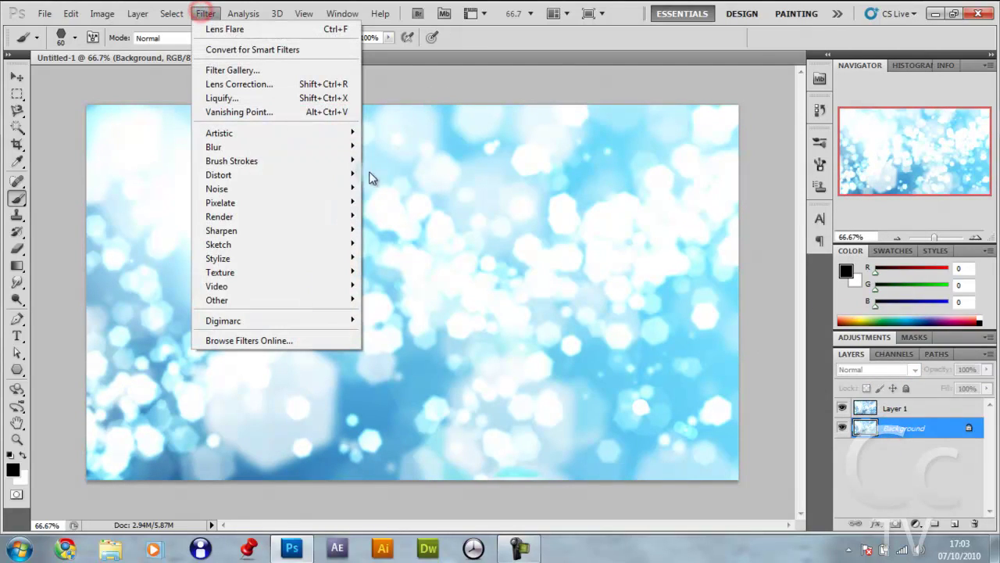
mouse_move(324, 147)
click(419, 246)
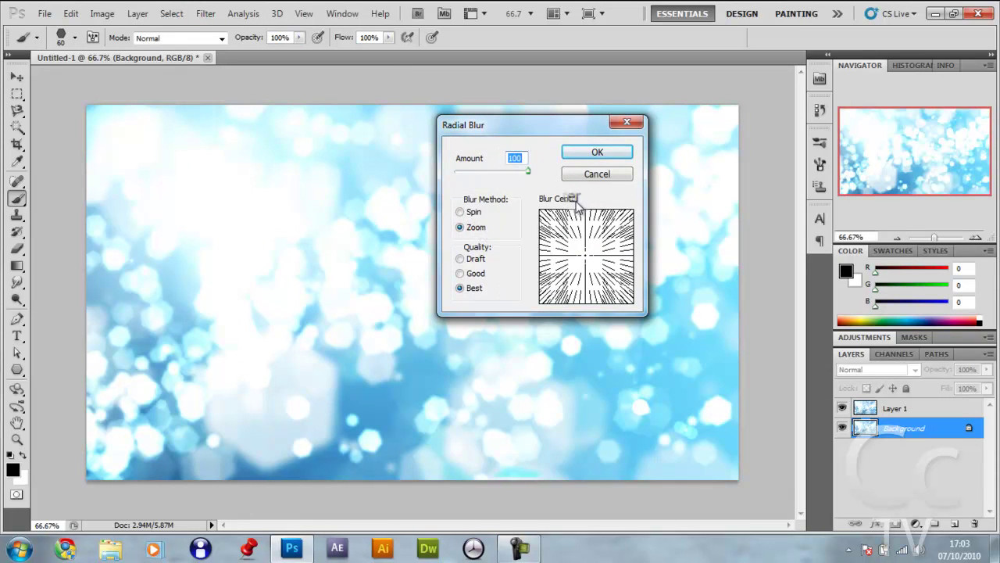
click(585, 151)
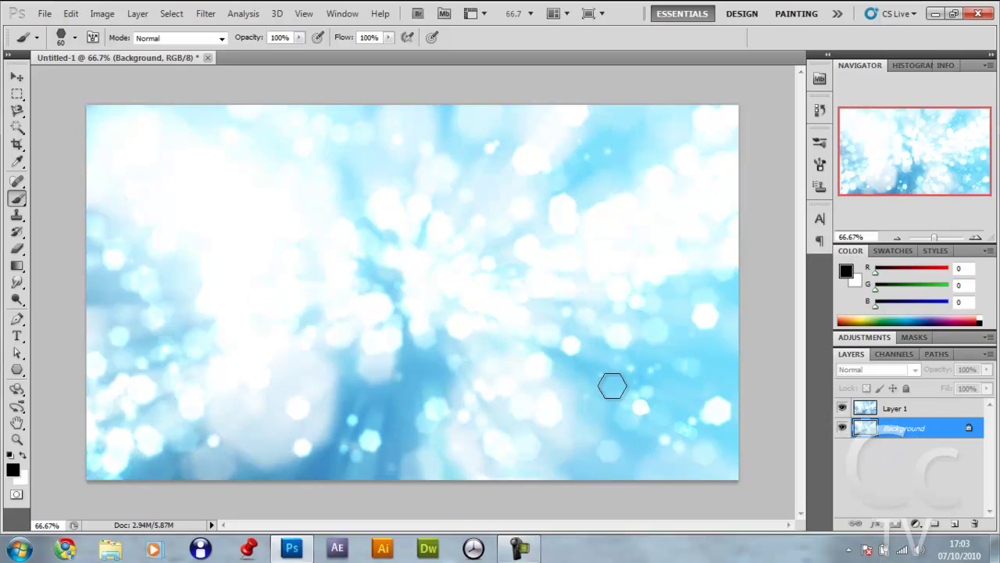
Merge Layer 1 into the Background, then set Brightness/Contrast to contrast 100, brightness -100.
shift+click(914, 417)
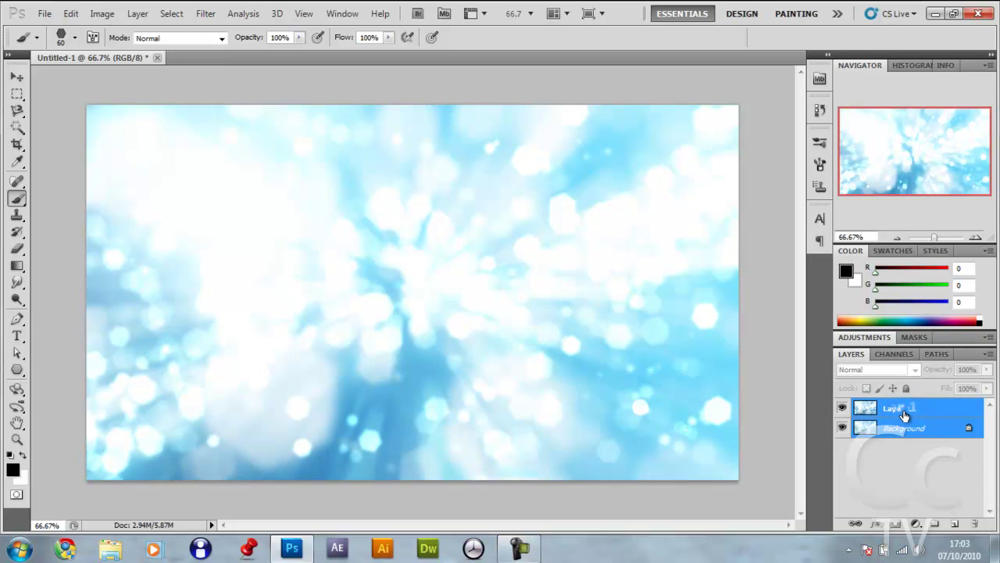
key(ctrl+e)
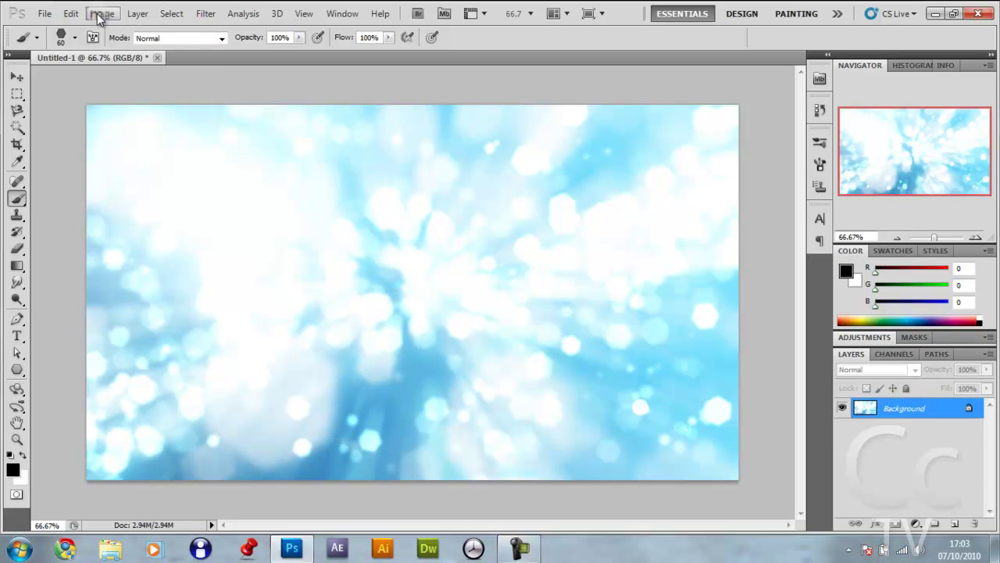
click(102, 14)
mouse_move(234, 50)
click(293, 49)
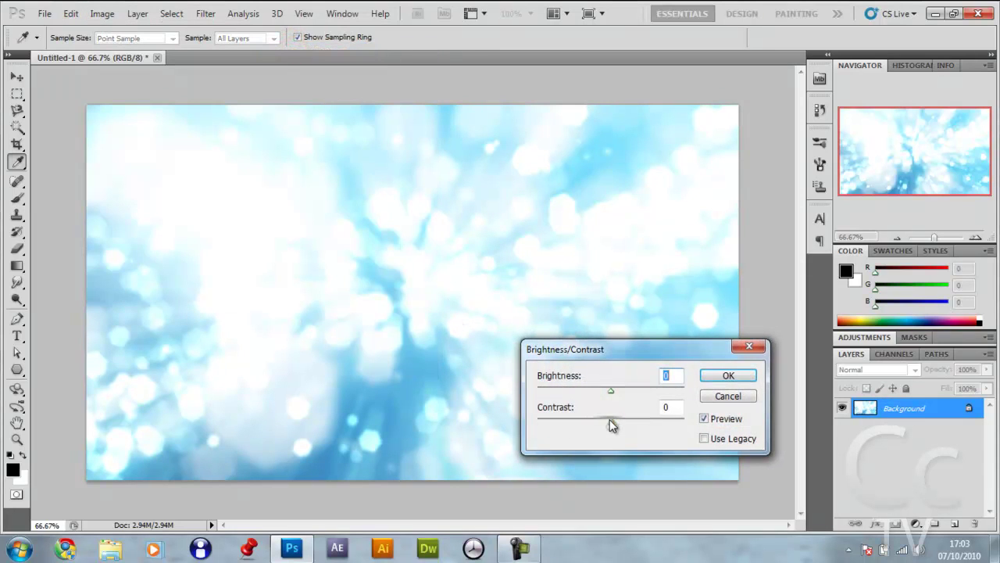
drag(612, 425, 684, 422)
click(672, 376)
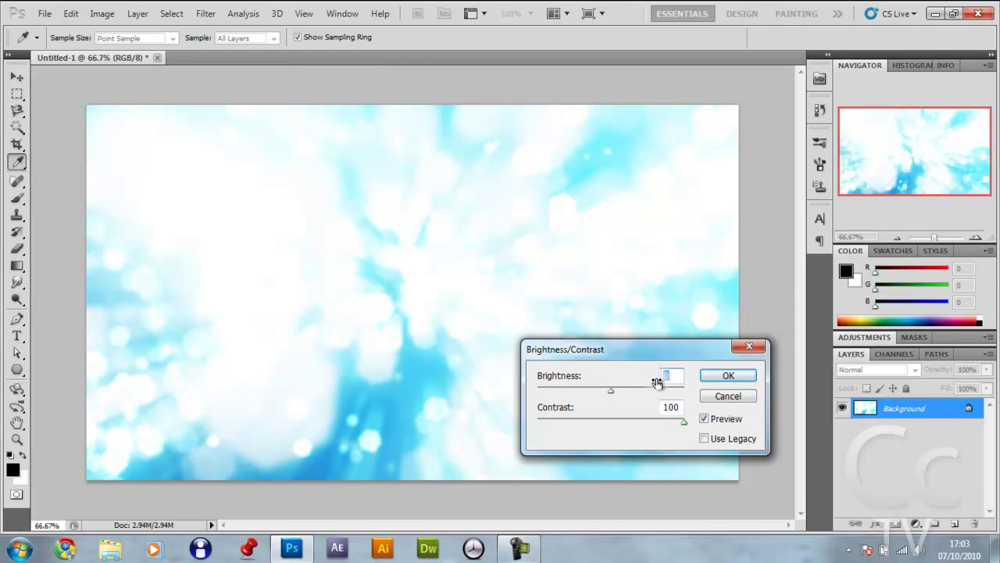
text(-100)
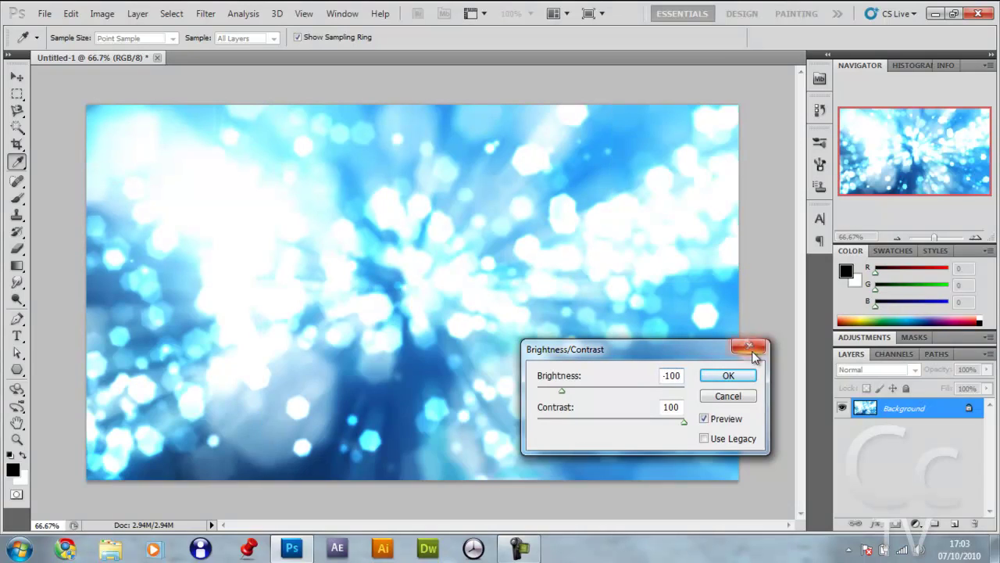
Apply the Brightness/Contrast change and switch to the Move tool.
click(727, 375)
key(b)
click(20, 74)
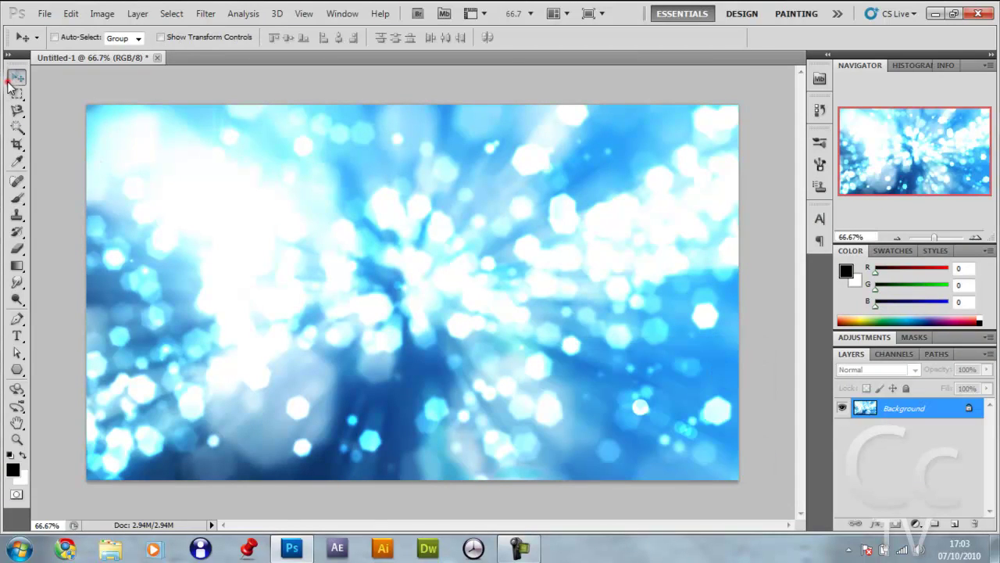
Apply a Motion Blur with a 44° angle and 15-pixel distance.
click(214, 19)
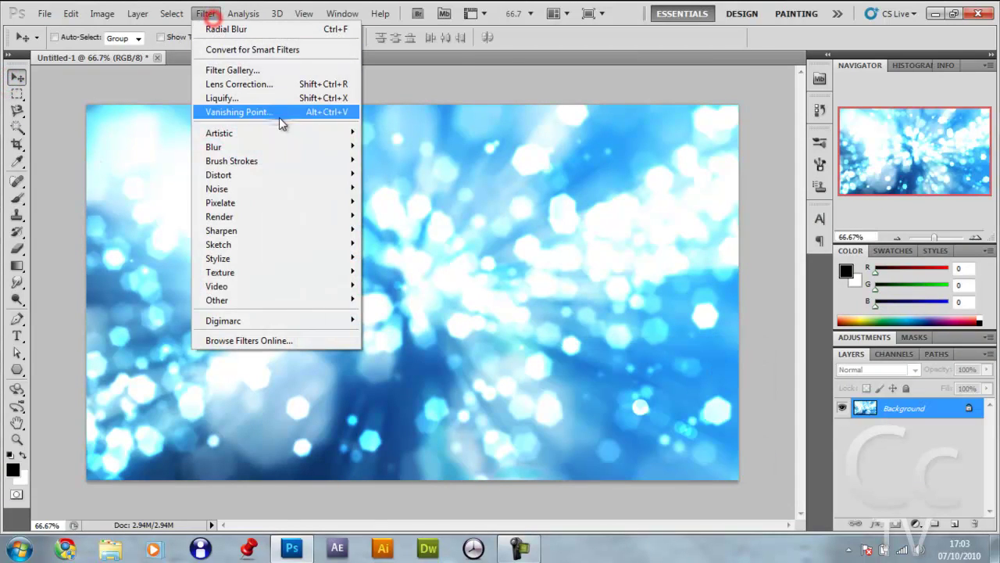
mouse_move(314, 148)
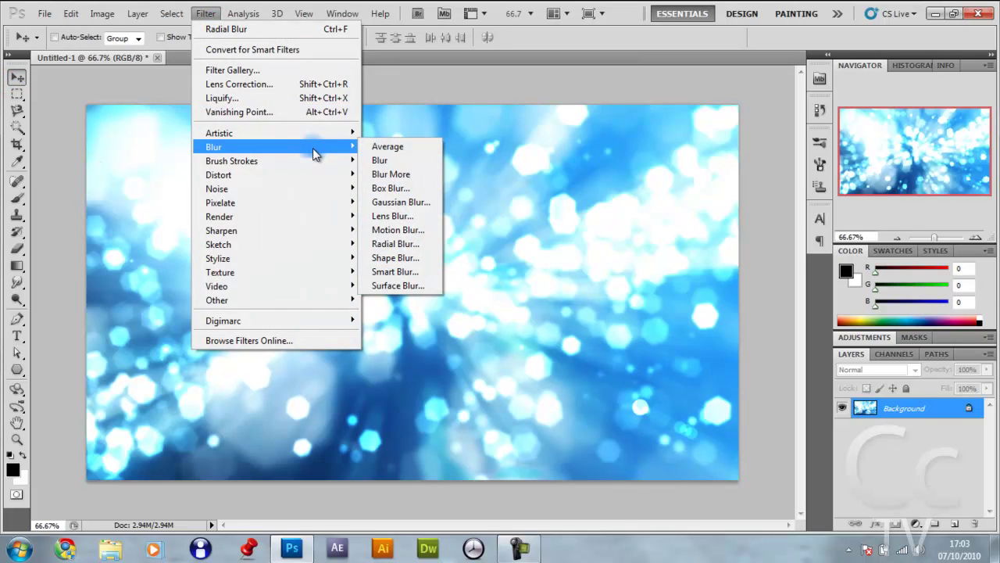
click(405, 230)
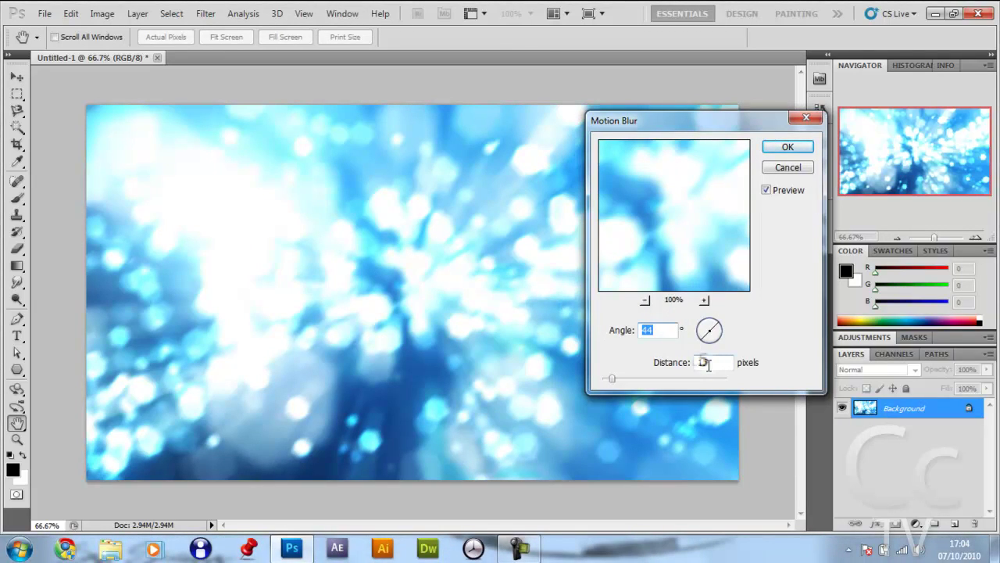
drag(663, 329, 647, 330)
key(Return)
In Levels, pull the input white point down to 250.
key(v)
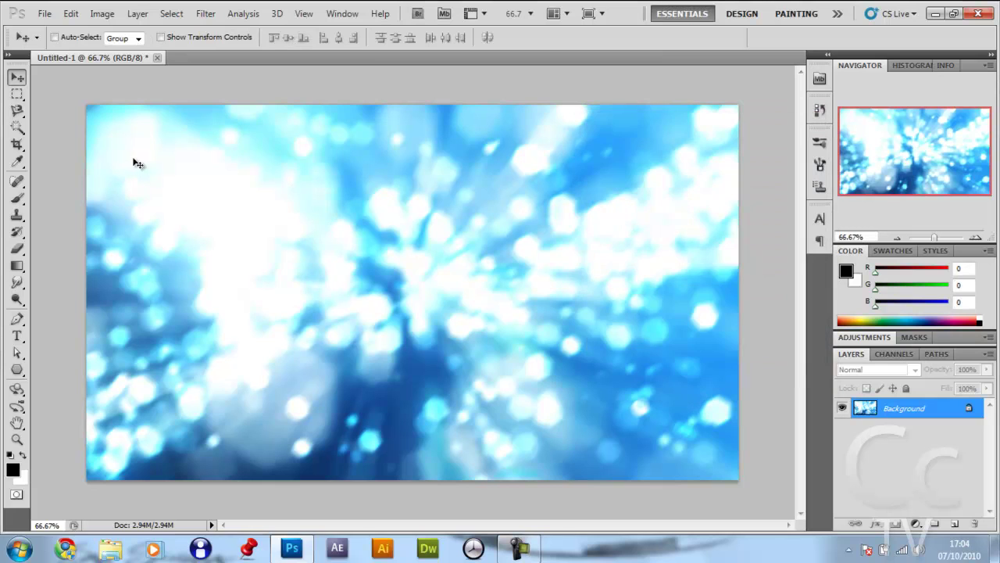
click(98, 17)
mouse_move(226, 50)
click(281, 64)
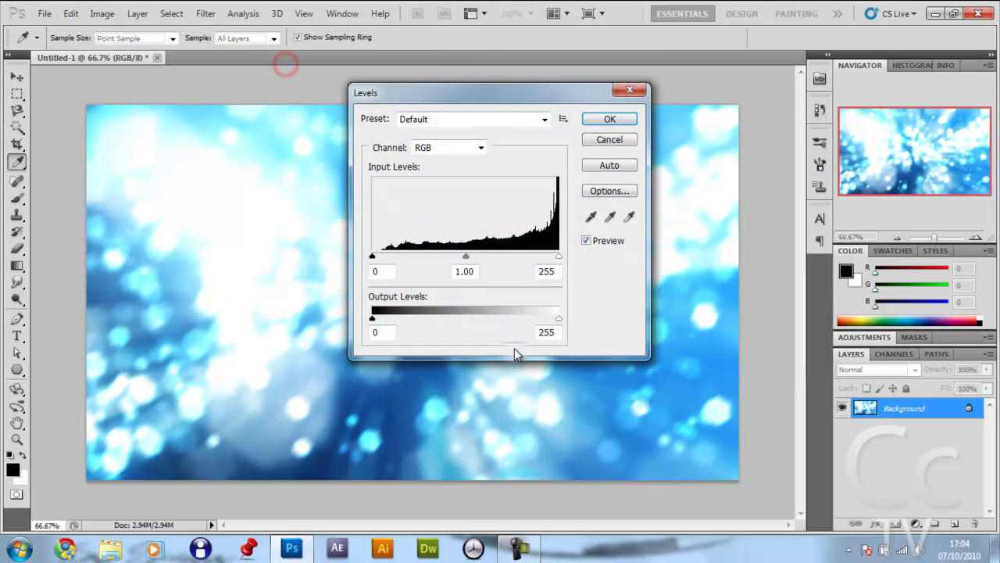
mouse_move(468, 256)
mouse_down()
mouse_move(536, 266)
mouse_move(441, 268)
mouse_move(467, 271)
mouse_up()
drag(560, 258, 556, 265)
Set the black output level to 25.
click(379, 319)
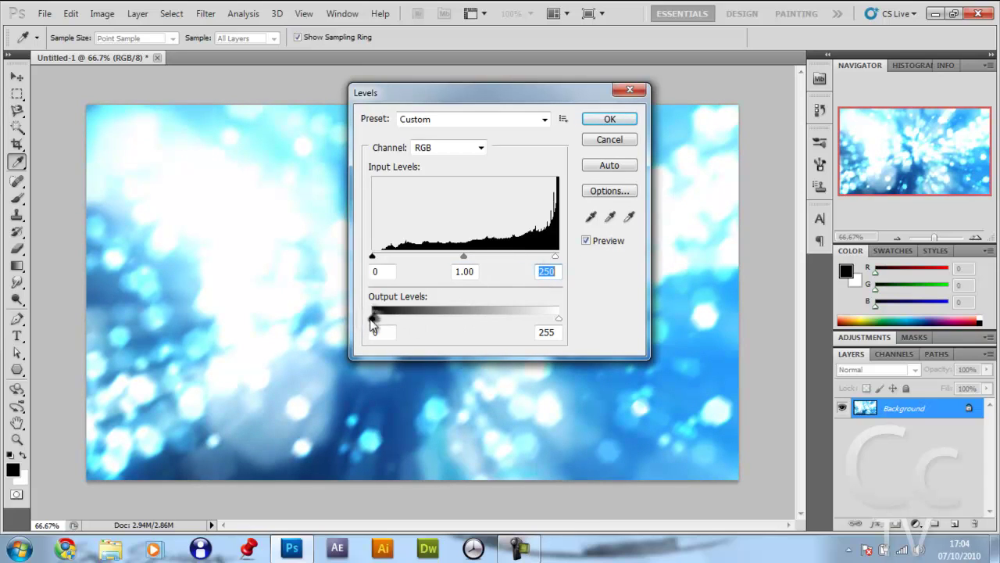
drag(373, 320, 421, 319)
drag(559, 318, 546, 319)
click(386, 332)
text(25)
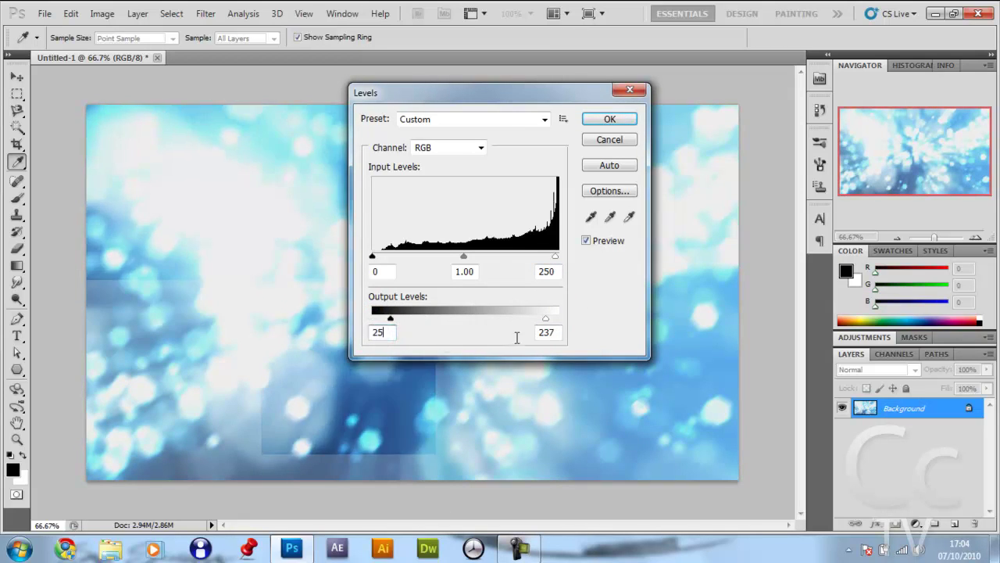
Set the white output level to 235 and apply the Levels adjustment.
drag(560, 331, 543, 331)
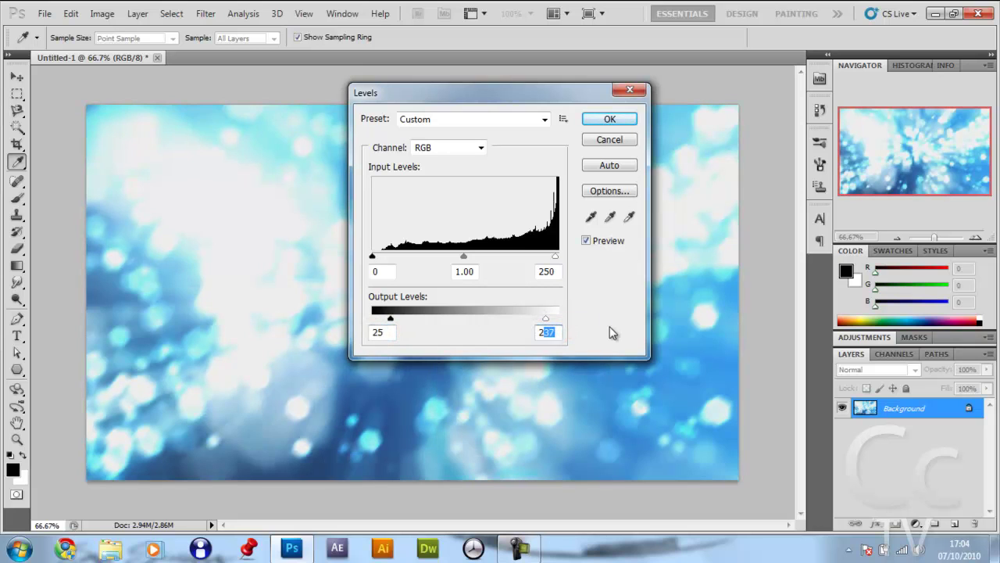
text(55)
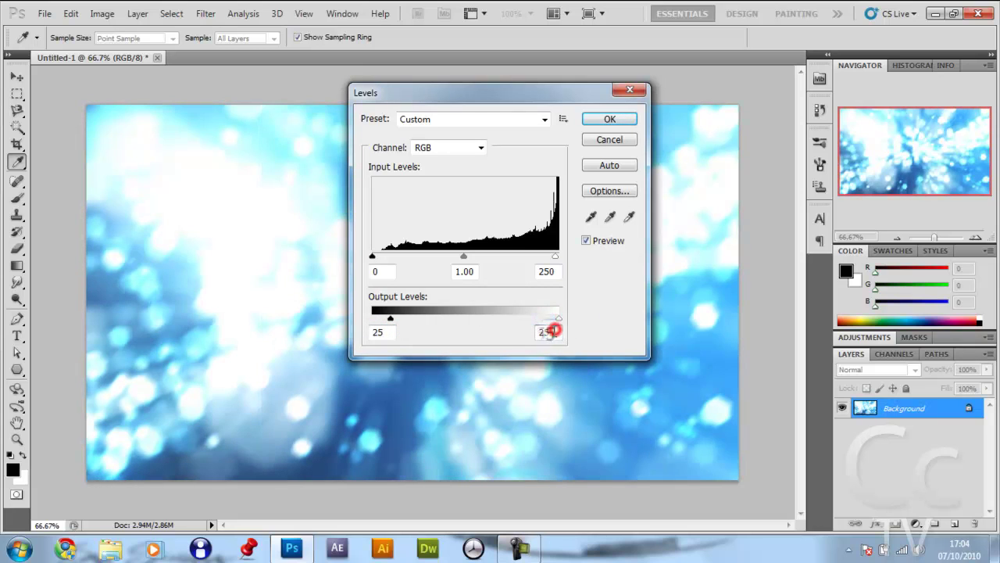
drag(551, 332, 547, 331)
text(0)
double_click(546, 332)
click(551, 330)
double_click(552, 332)
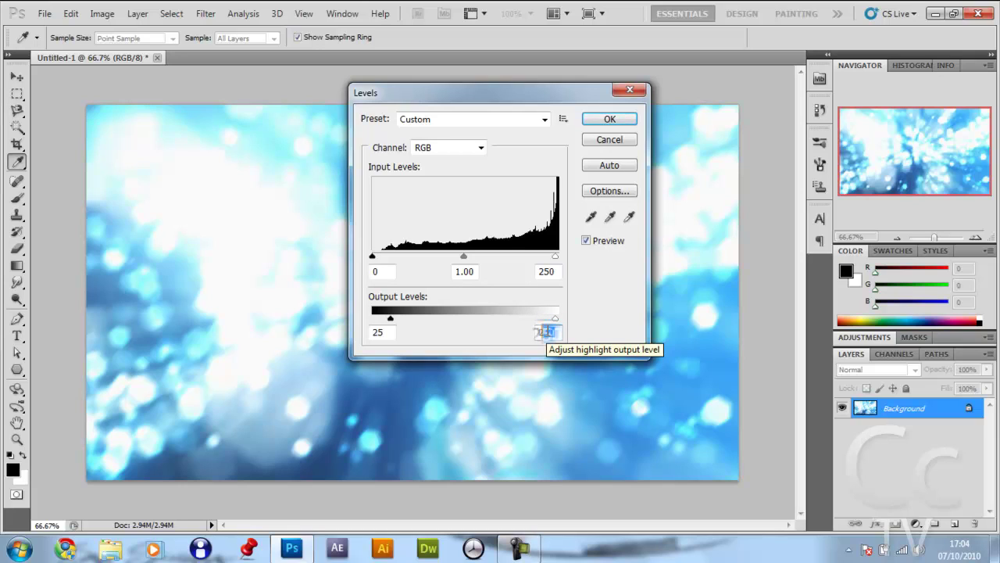
double_click(545, 331)
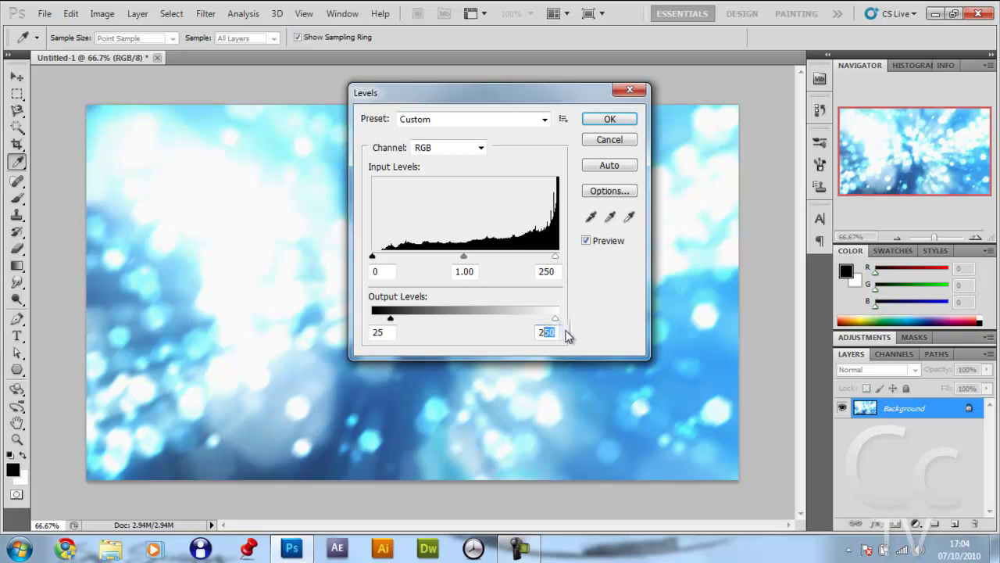
text(235)
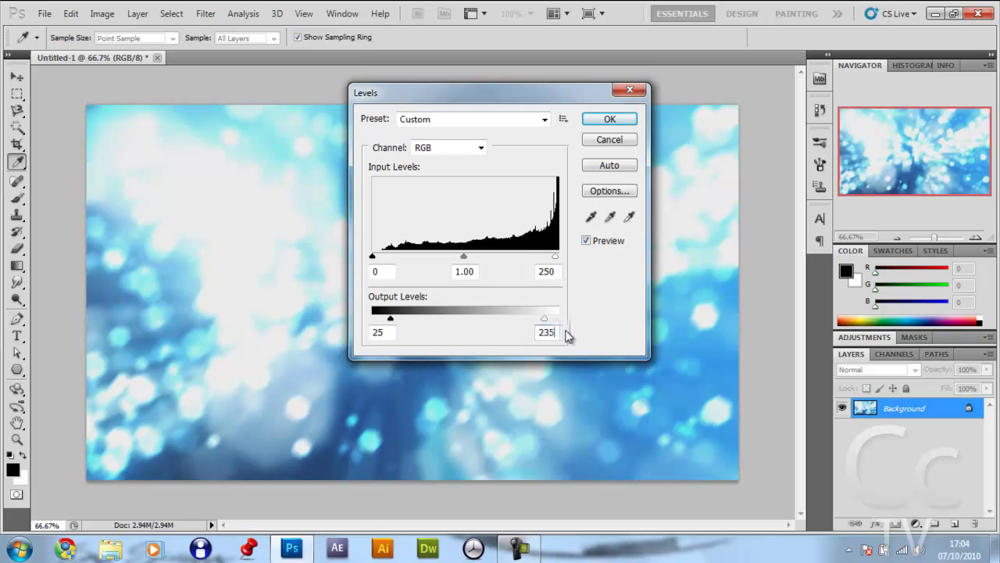
click(610, 119)
key(v)
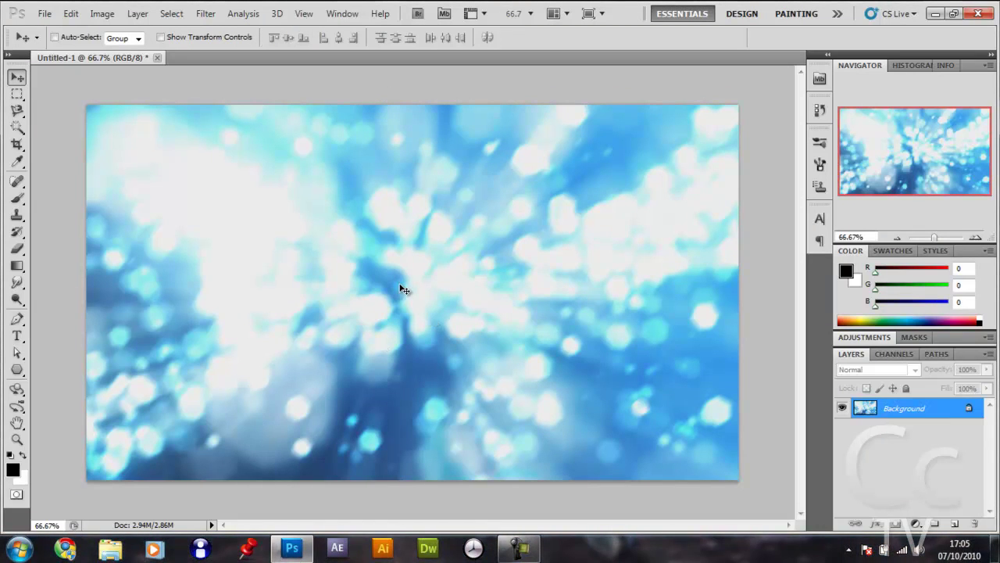
click(529, 550)
click(530, 550)
key(ctrl+i)
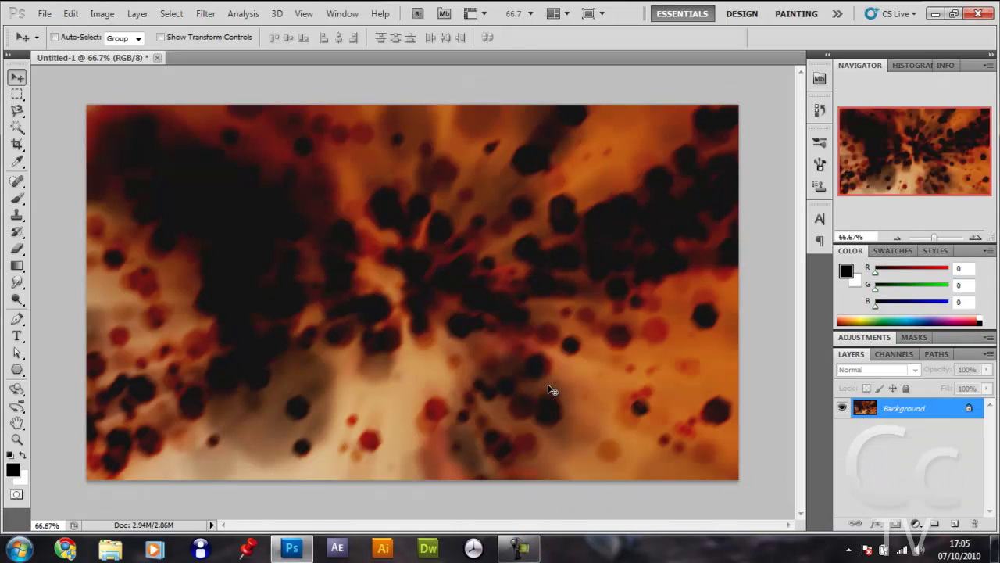
key(ctrl+i)
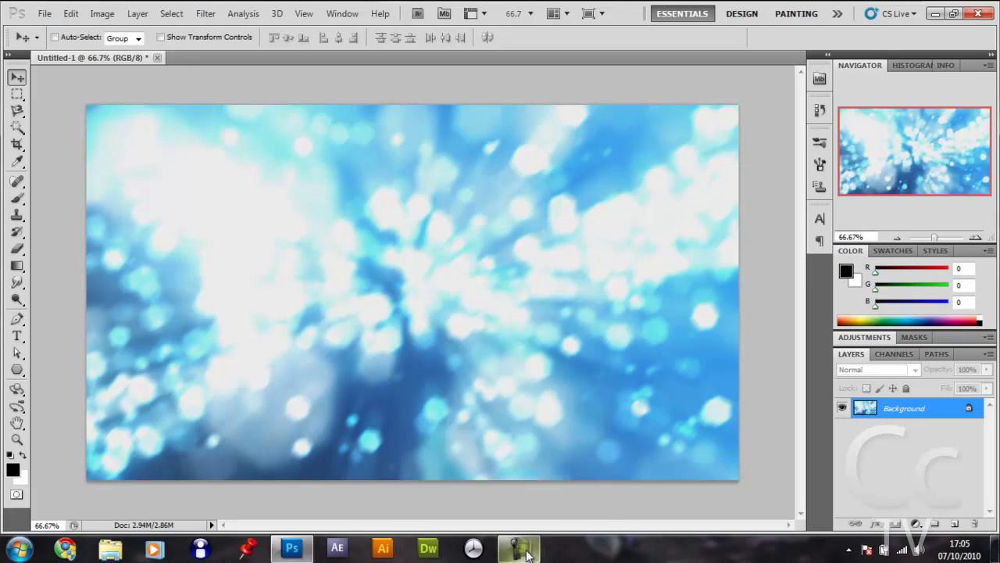
mouse_move(527, 553)
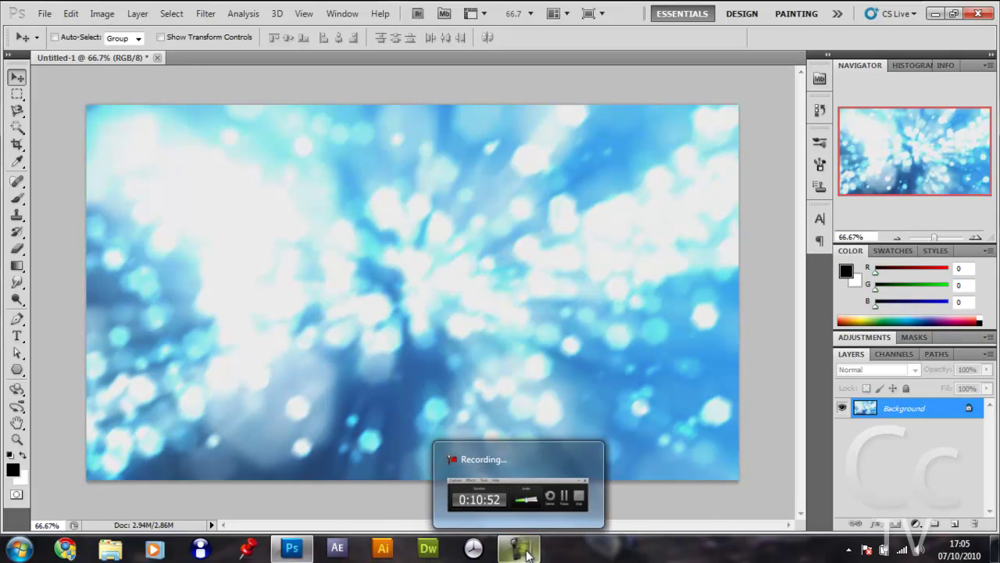
click(527, 553)
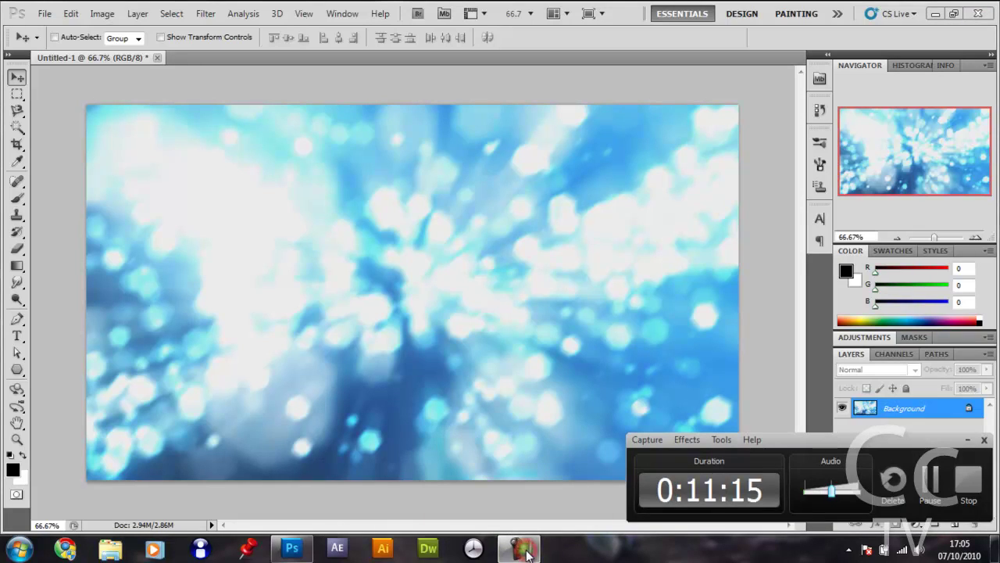